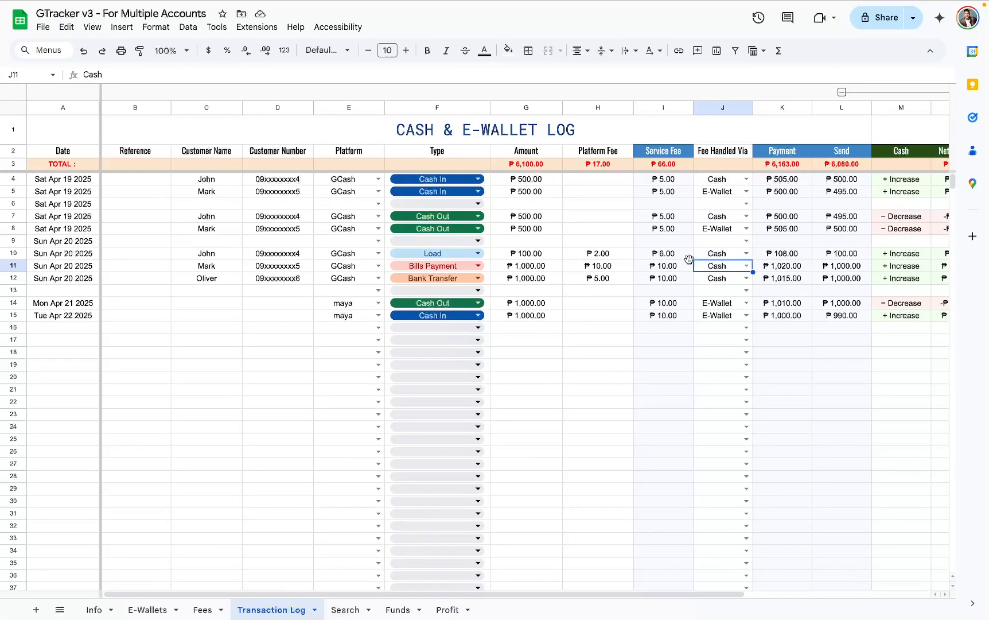
# - Review the E-Wallets sheet: the registered wallets, their platforms and numbers, the Credit, Debit and Balance columns, and the Notes
pyautogui.click(141, 608)
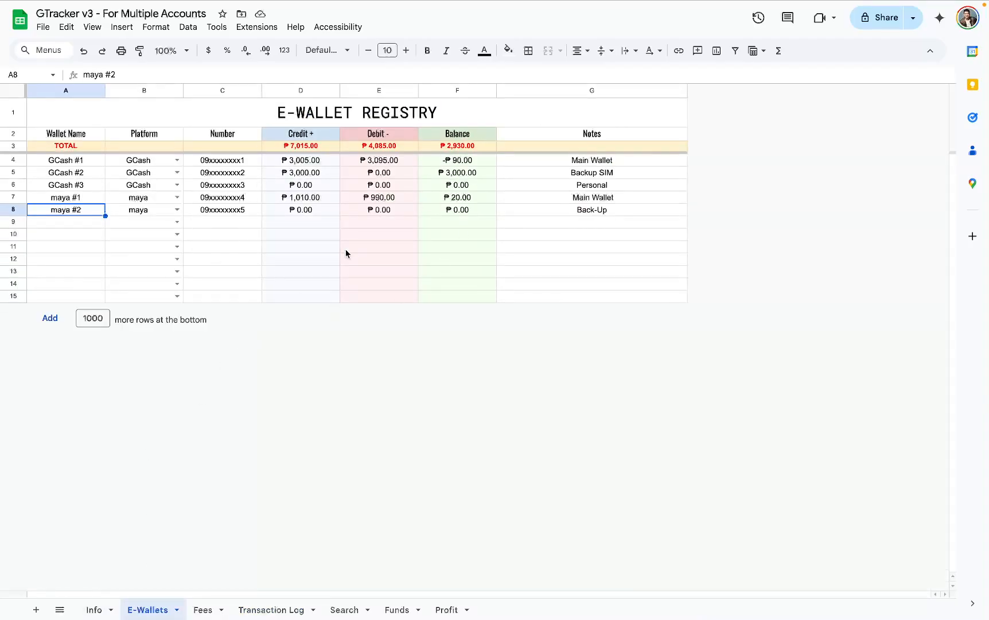
pyautogui.moveTo(68, 161); pyautogui.dragTo(586, 283)
pyautogui.moveTo(150, 160); pyautogui.dragTo(161, 214)
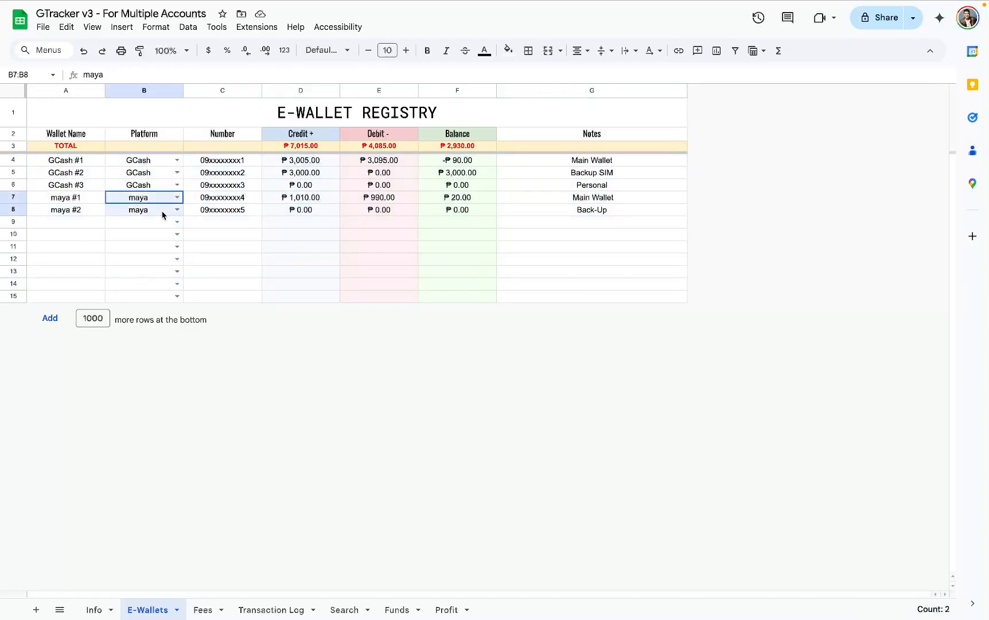
pyautogui.moveTo(249, 160); pyautogui.dragTo(241, 234)
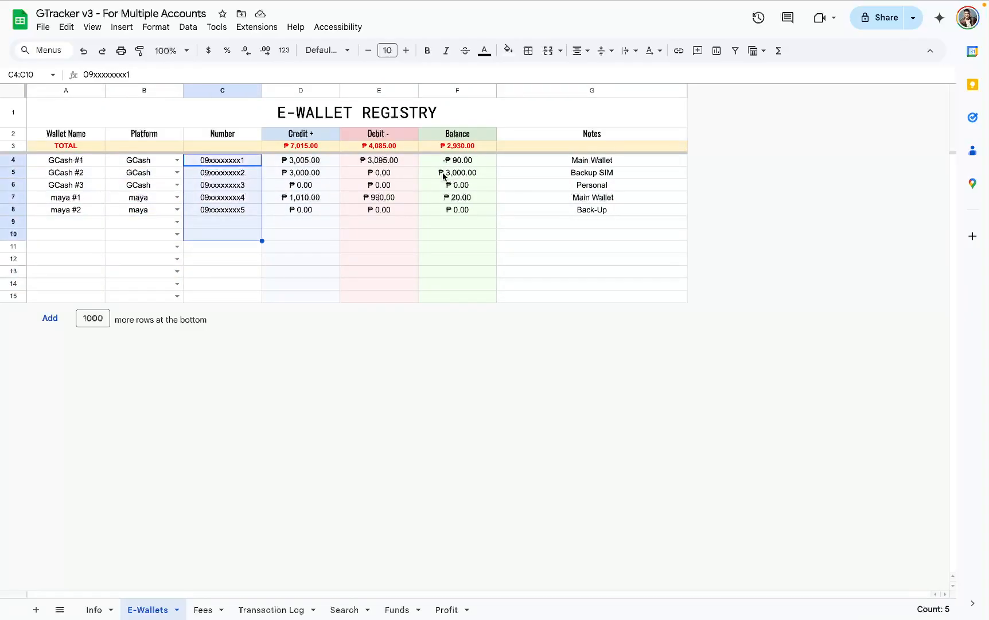
pyautogui.moveTo(300, 90); pyautogui.dragTo(433, 97)
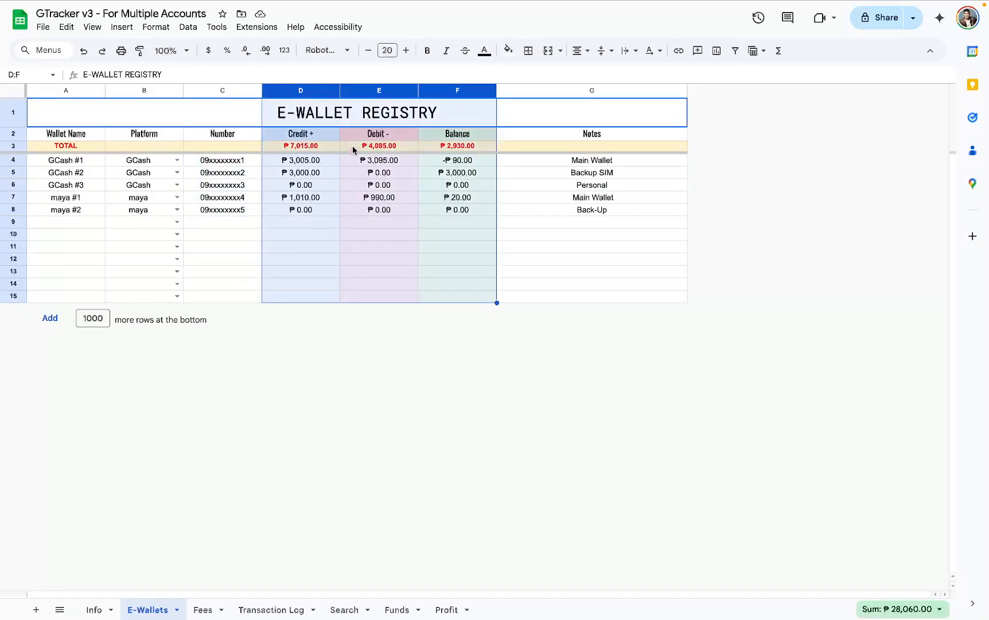
pyautogui.moveTo(67, 162); pyautogui.dragTo(552, 161)
pyautogui.moveTo(457, 161); pyautogui.dragTo(466, 253)
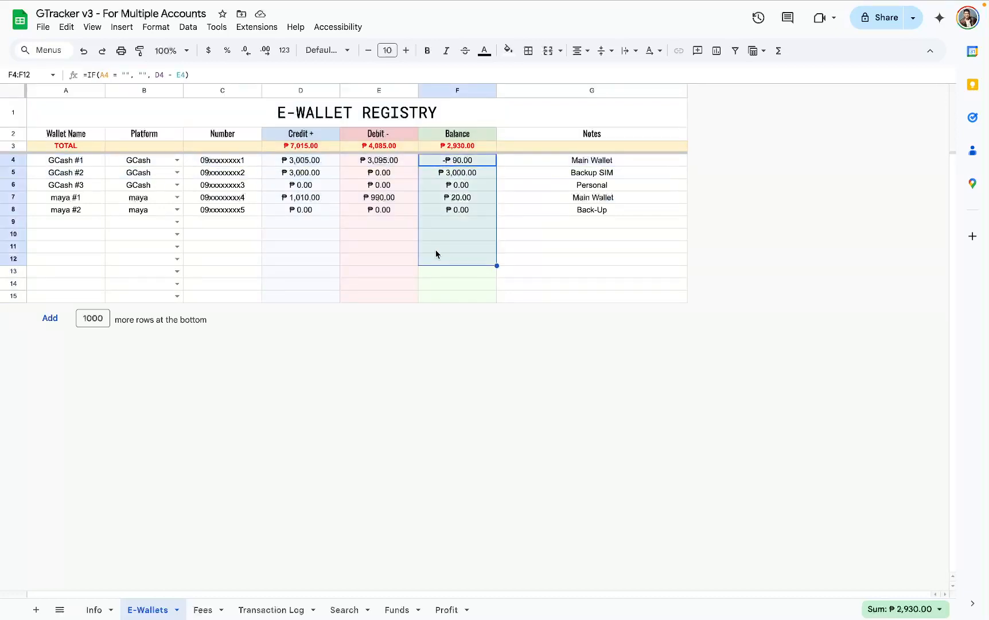
pyautogui.click(460, 161)
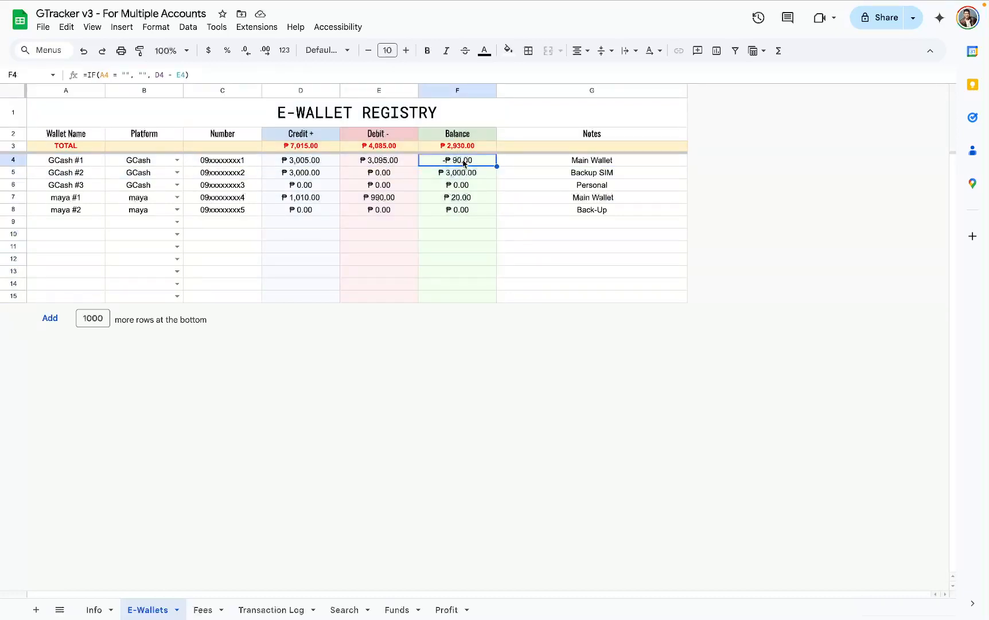
pyautogui.moveTo(550, 163); pyautogui.dragTo(550, 254)
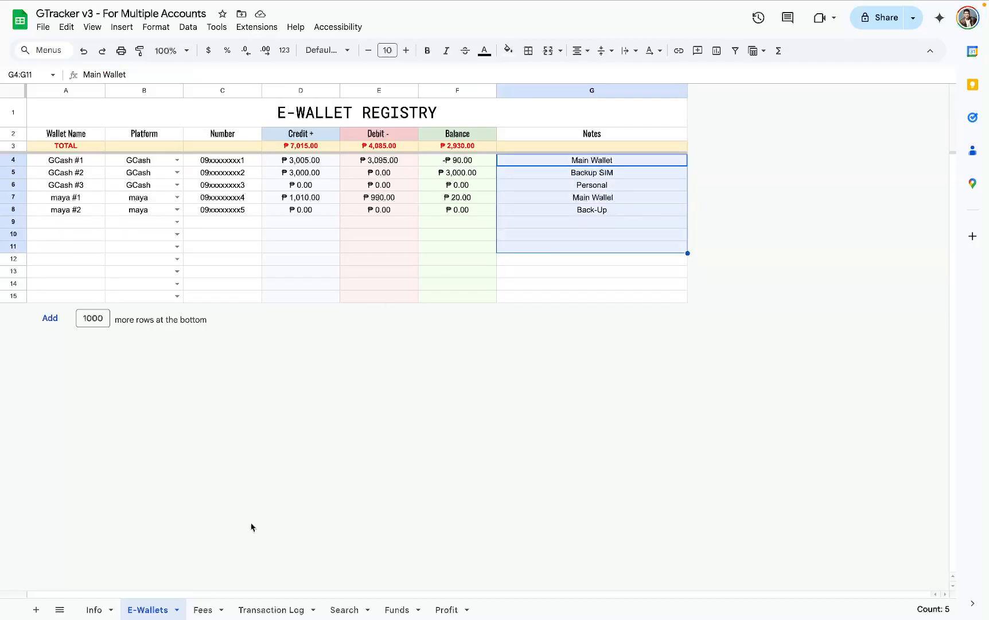
# - Review the fee ranges and charges for Cash In/Out, Load, Bills Payment and Bank Transfer on the Fees sheet
pyautogui.click(217, 606)
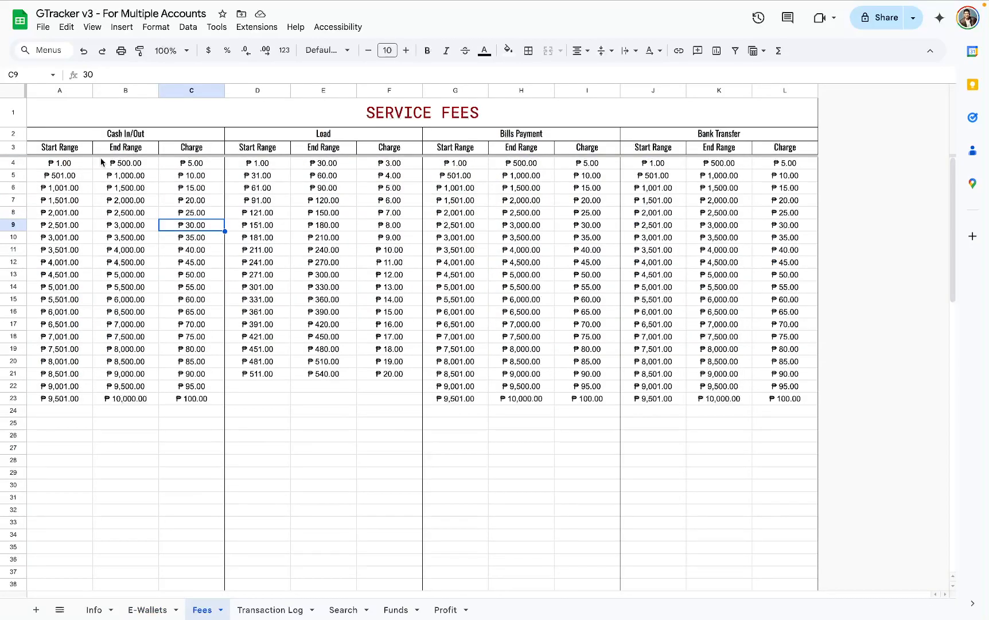
pyautogui.moveTo(55, 166); pyautogui.dragTo(759, 472)
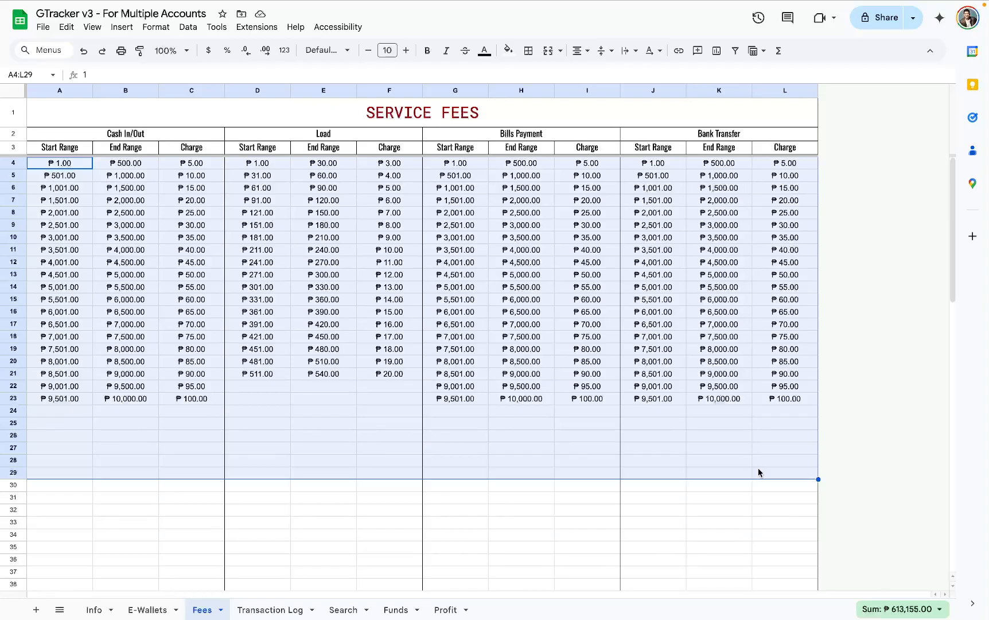
pyautogui.click(371, 501)
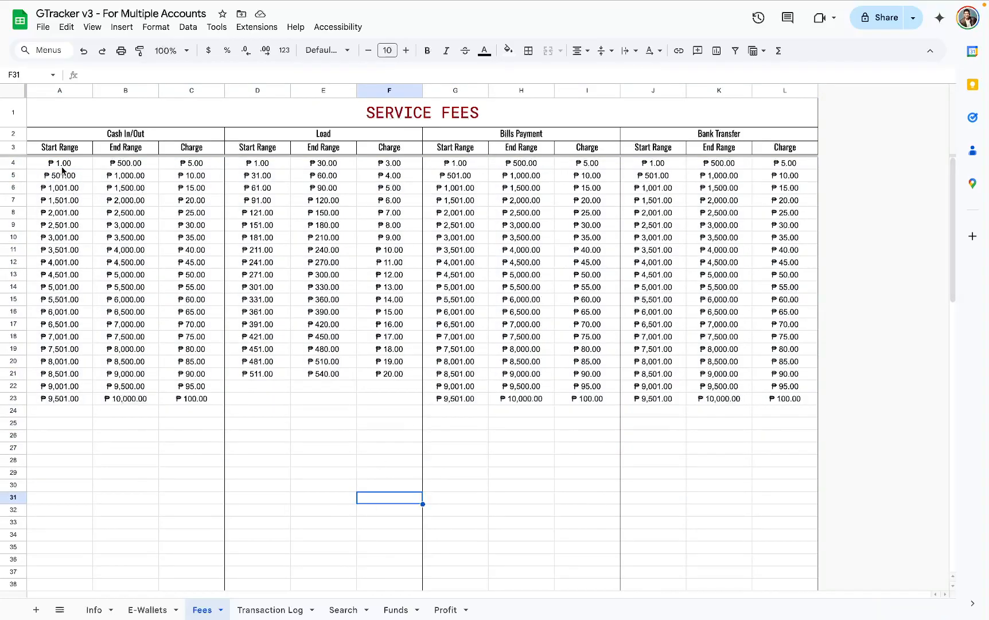
pyautogui.moveTo(60, 163); pyautogui.dragTo(759, 460)
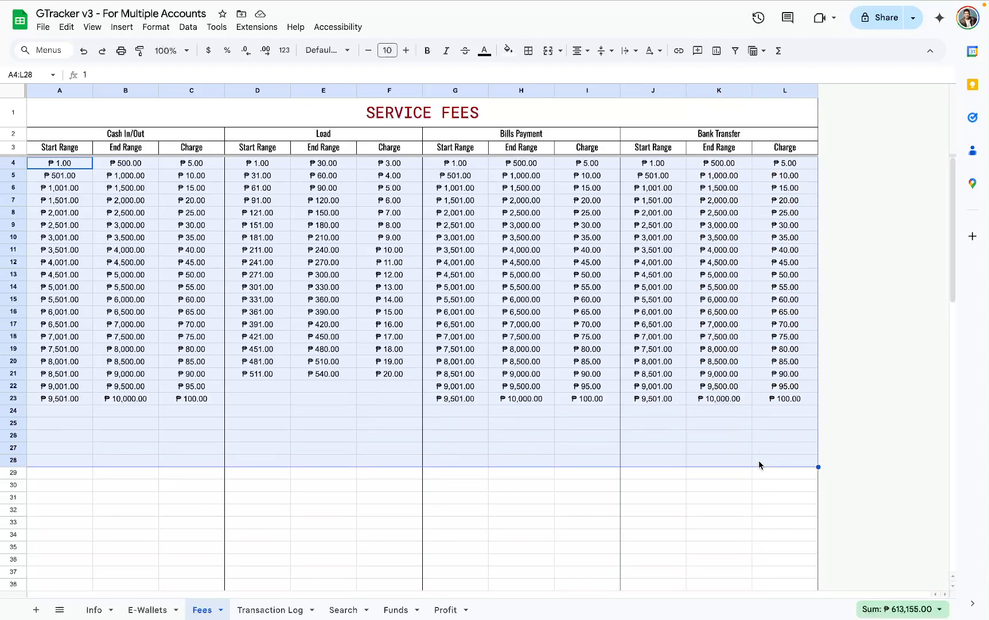
# - Clear the sample entries from the Transaction Log, from Date through Platform Fee plus the Fee Handled Via and Wallet Used columns, keeping the formula columns
pyautogui.click(270, 609)
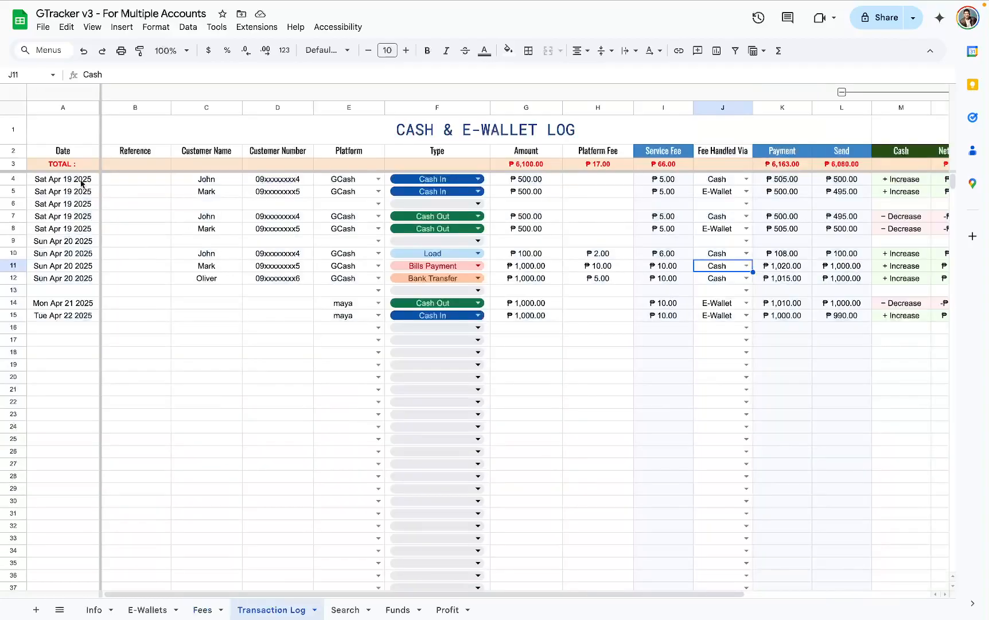
pyautogui.moveTo(81, 179); pyautogui.dragTo(586, 342)
pyautogui.press('Delete')
pyautogui.moveTo(721, 184); pyautogui.dragTo(725, 327)
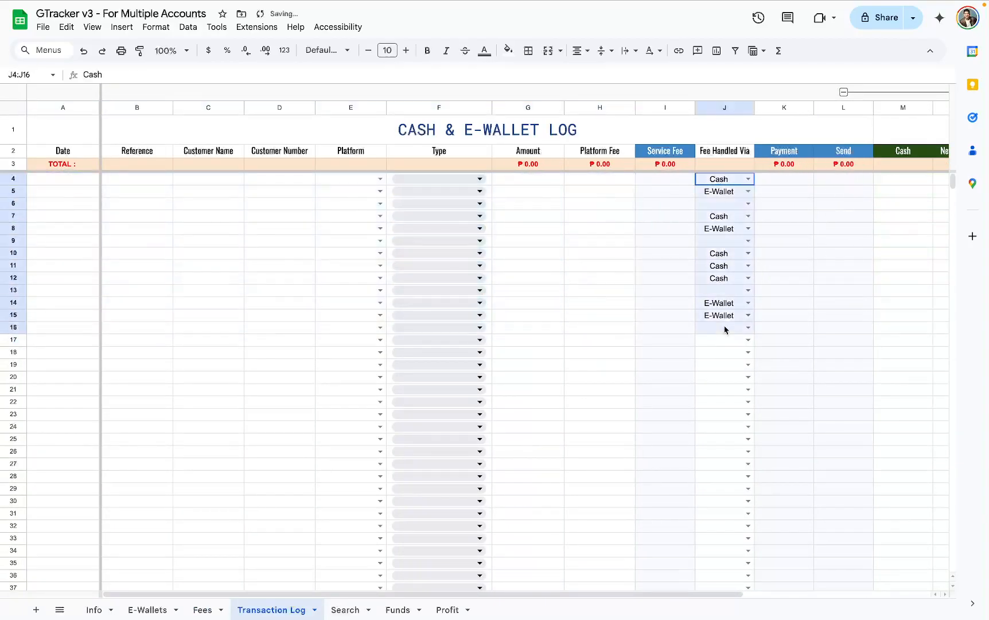
pyautogui.press('Delete')
pyautogui.hscroll(5, 737, 323)
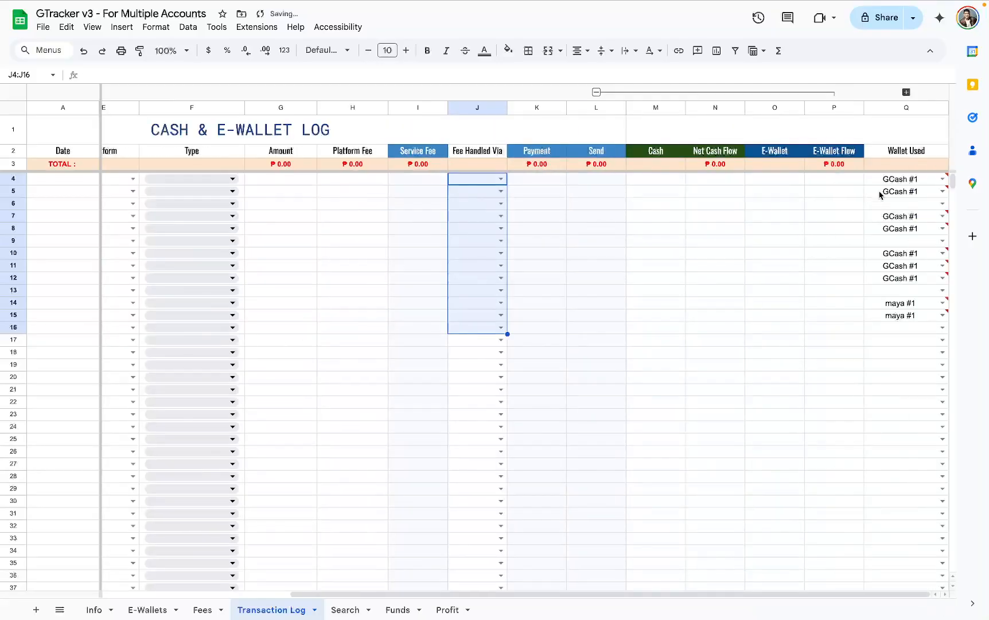
pyautogui.moveTo(887, 179); pyautogui.dragTo(888, 354)
pyautogui.press('Delete')
pyautogui.hscroll(-5, 578, 339)
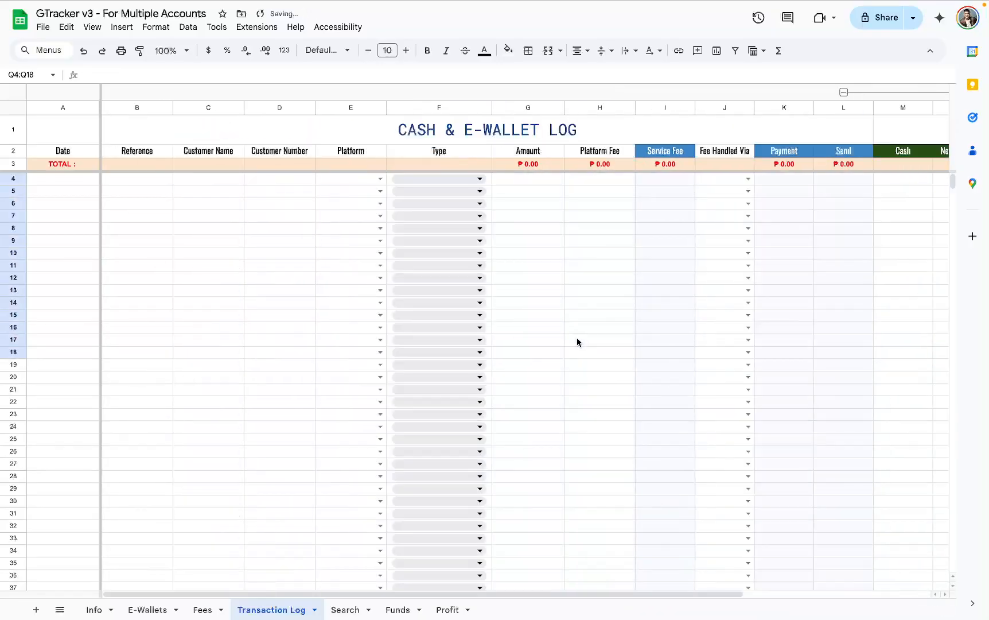
# - Start a log entry in row 4 with the current date, Wed Apr 23 2025, and GCash as the platform
pyautogui.click(89, 181)
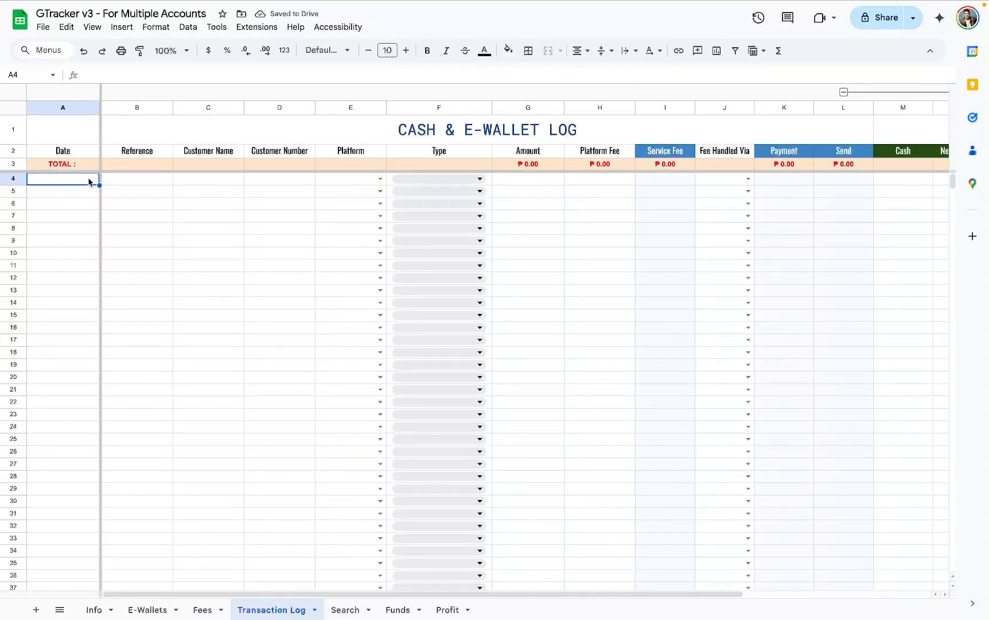
pyautogui.press('super+semicolon')
pyautogui.press('Tab')
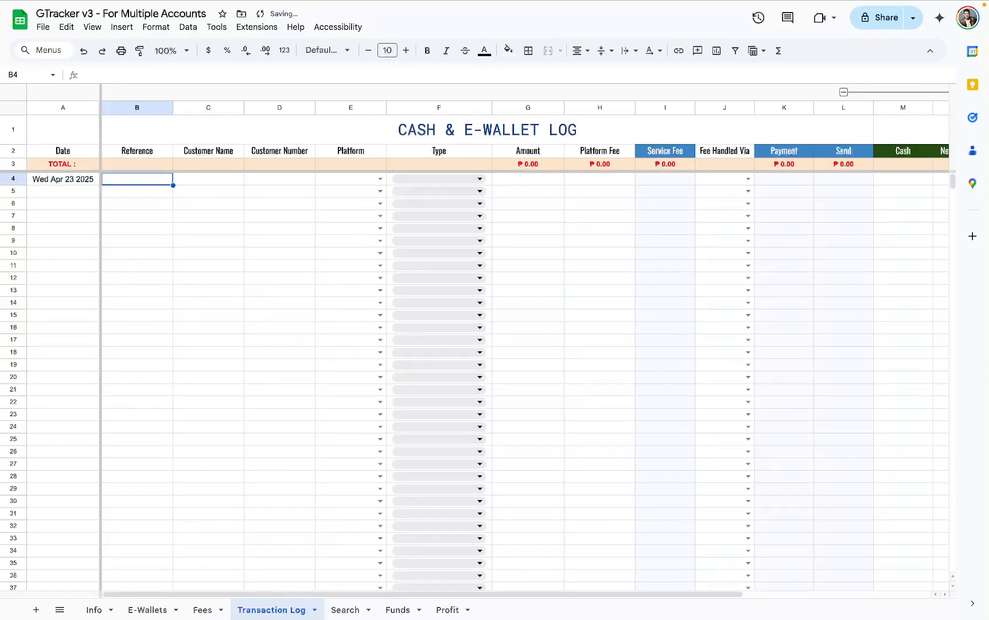
pyautogui.click(198, 182)
pyautogui.click(268, 184)
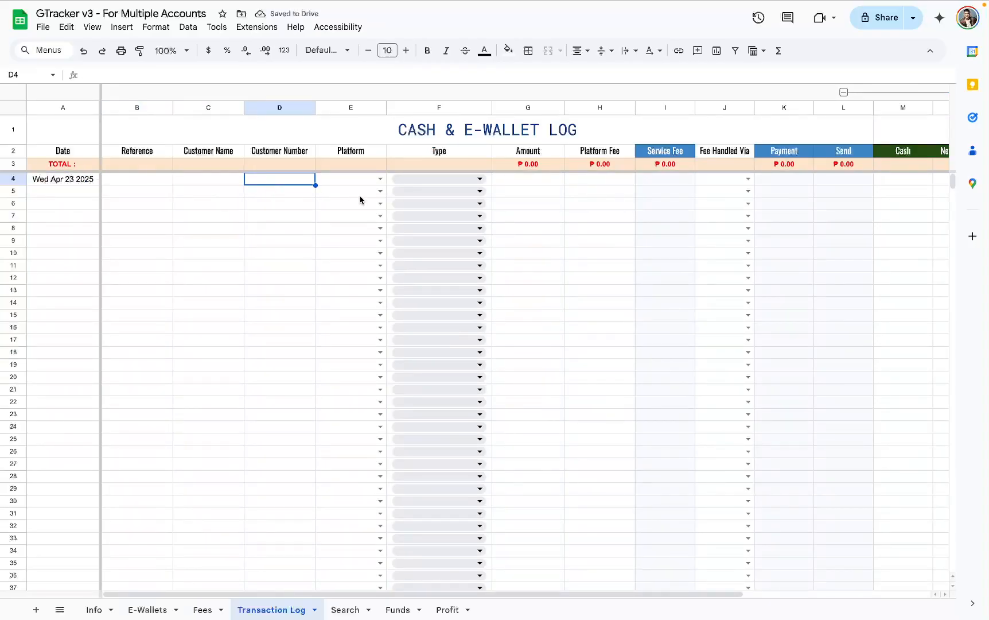
pyautogui.click(379, 180)
pyautogui.click(361, 198)
# - Set the row 4 transaction type to Cash Out and its amount to 1,000
pyautogui.click(432, 179)
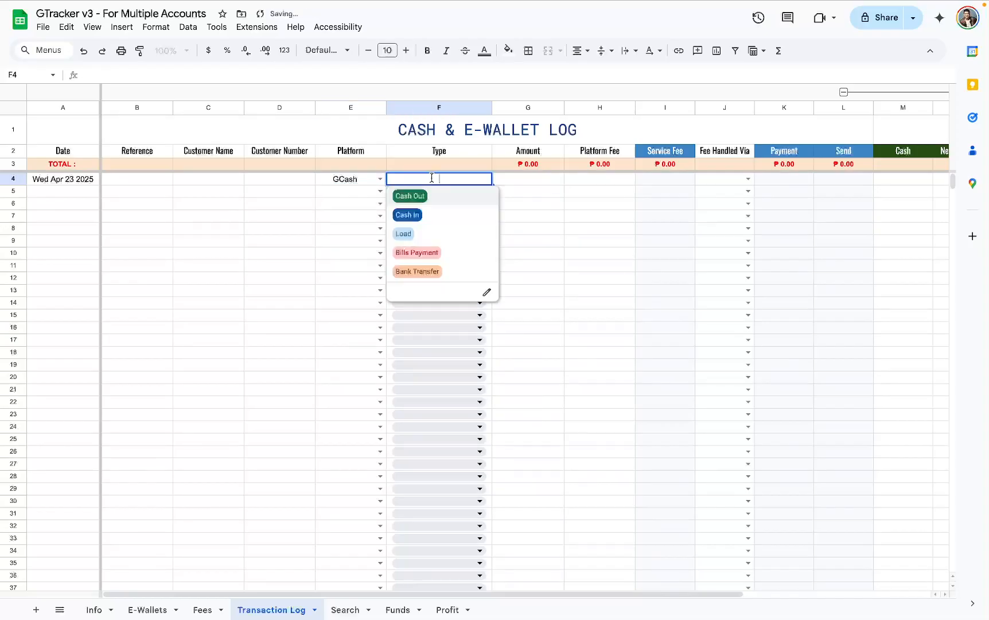
pyautogui.click(431, 198)
pyautogui.click(535, 180)
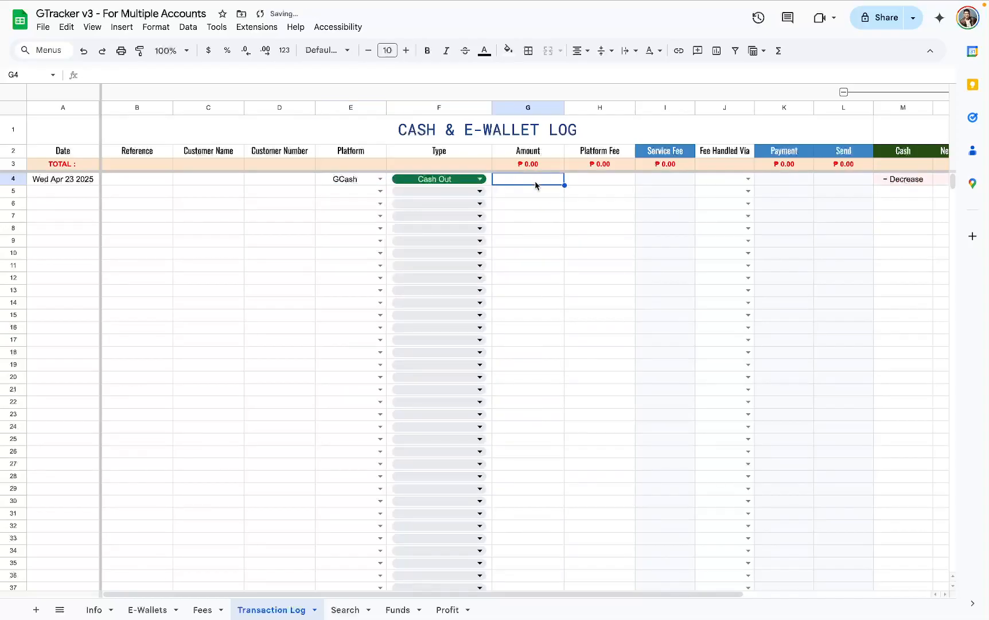
pyautogui.write('1,000')
pyautogui.press('Return')
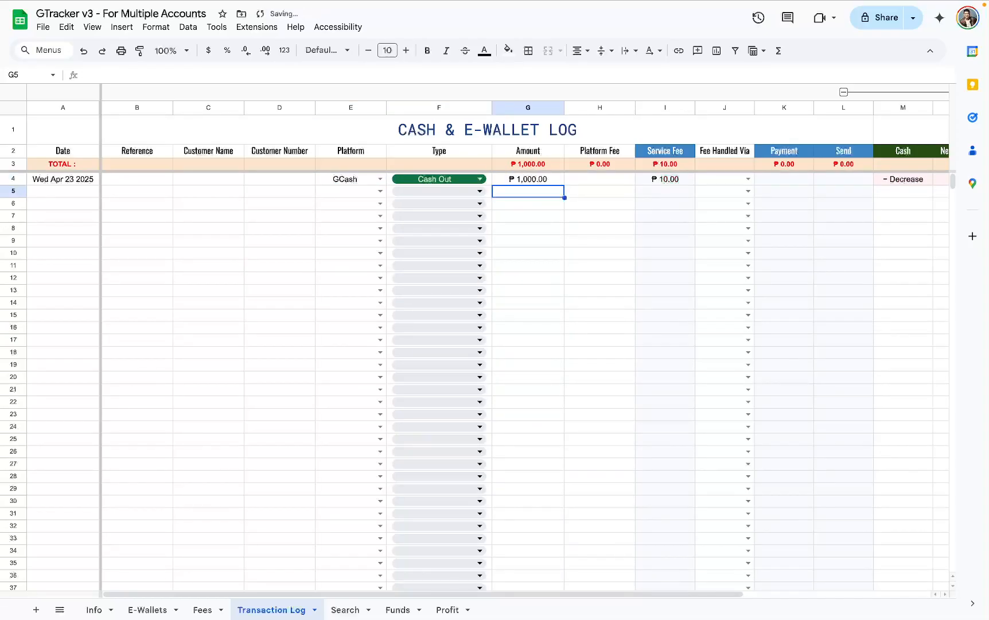
pyautogui.hscroll(5, 554, 229)
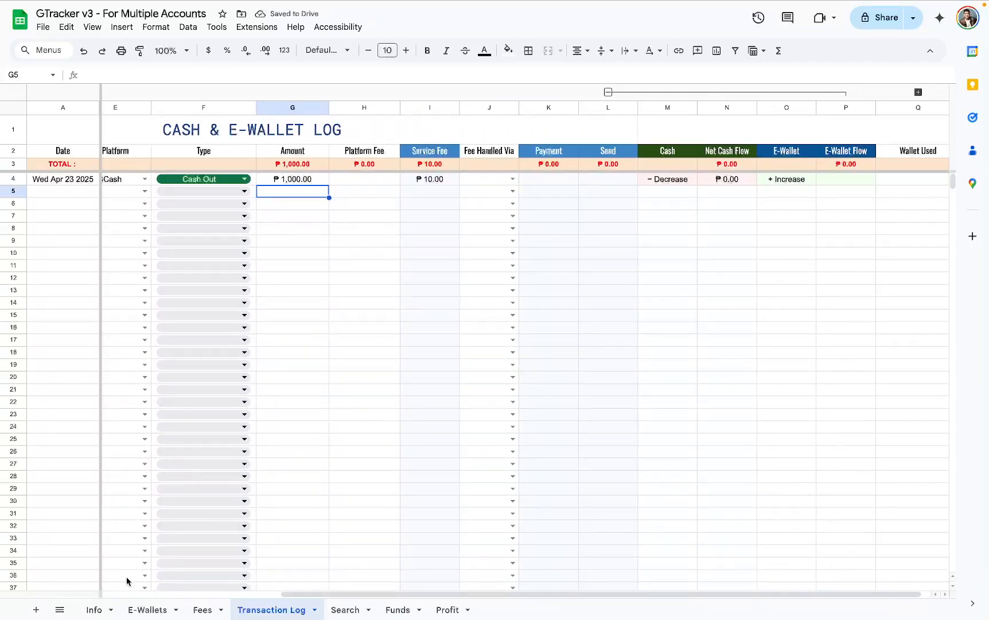
# - Examine how Cash Out and Cash In affect cash and e-wallet in the transaction type table on the Info sheet
pyautogui.click(107, 607)
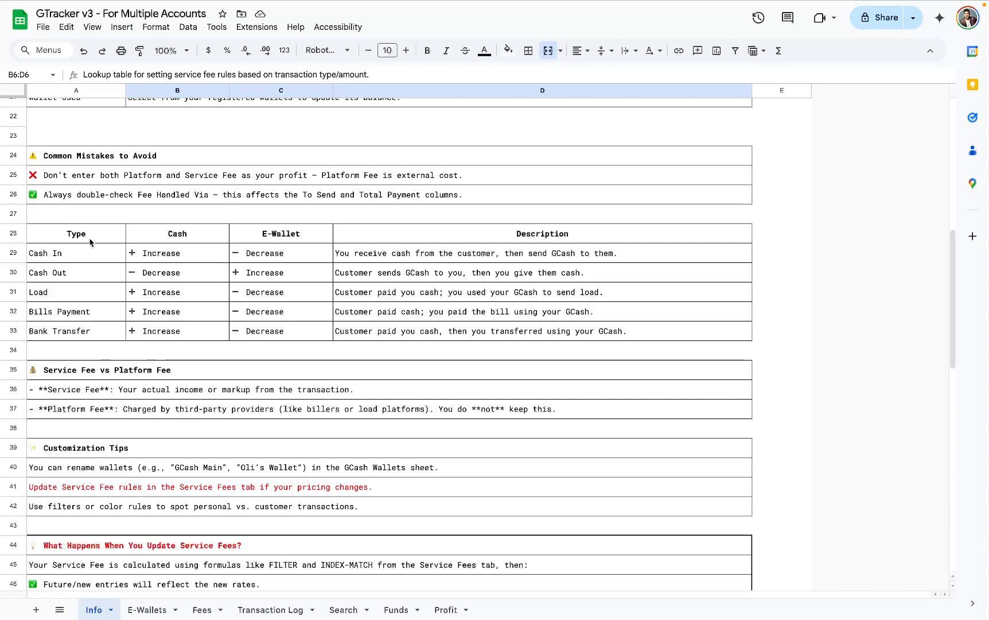
pyautogui.moveTo(86, 238); pyautogui.dragTo(459, 332)
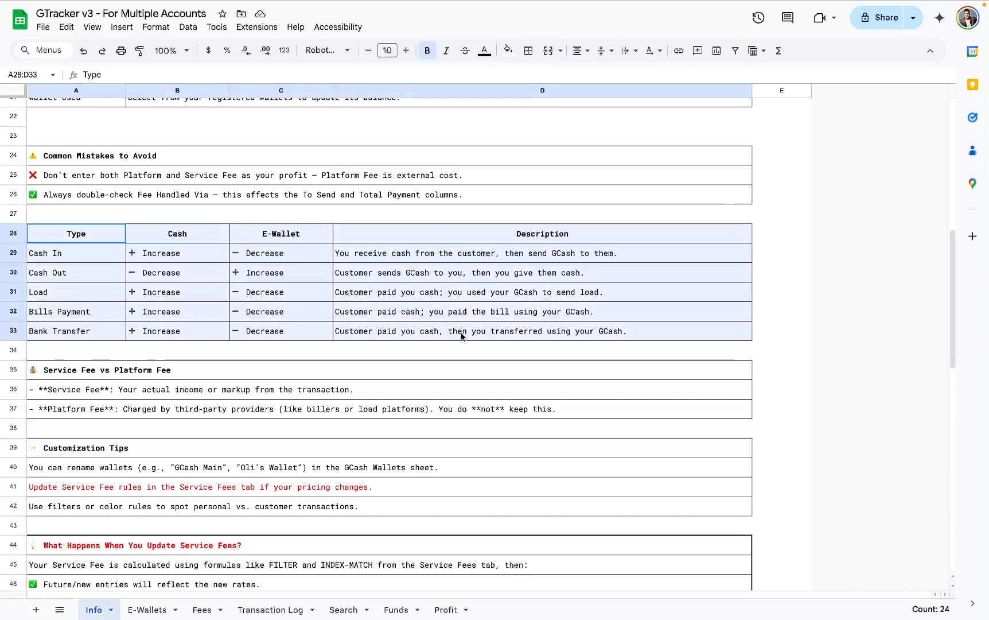
pyautogui.click(107, 279)
pyautogui.click(152, 278)
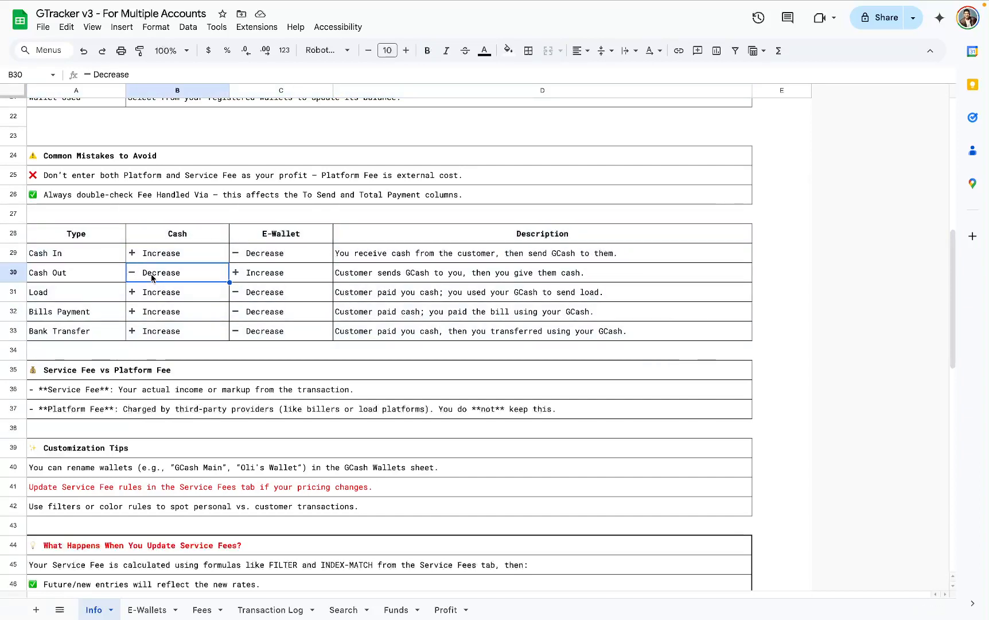
pyautogui.click(280, 278)
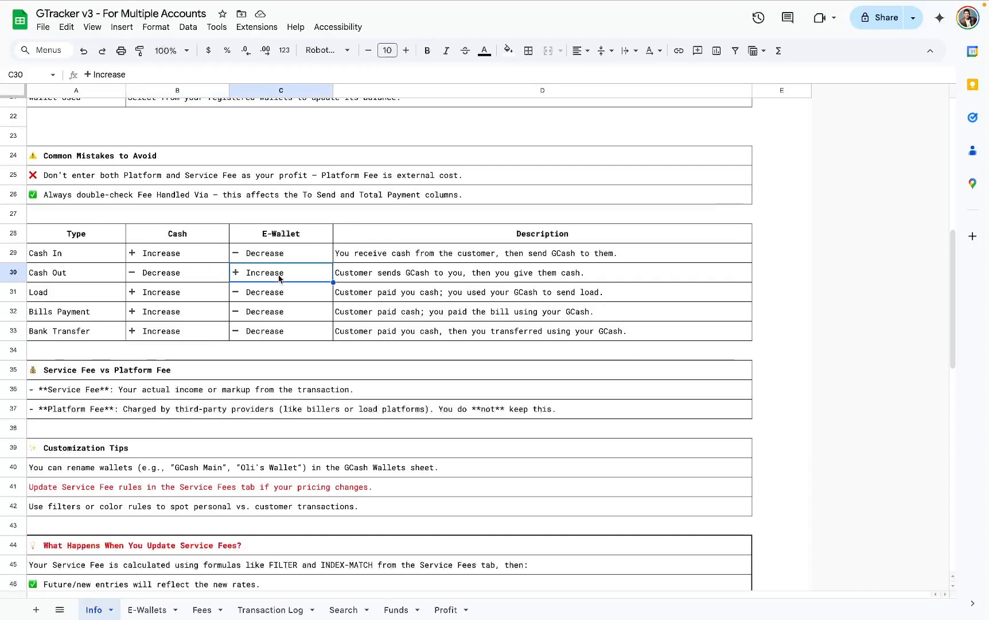
pyautogui.click(105, 257)
pyautogui.click(189, 261)
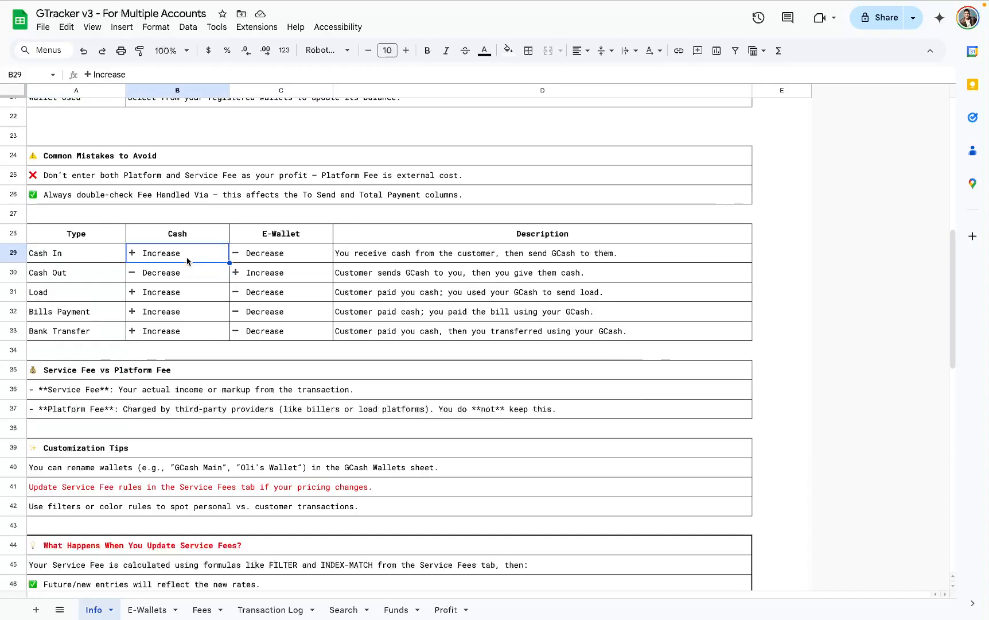
pyautogui.click(282, 260)
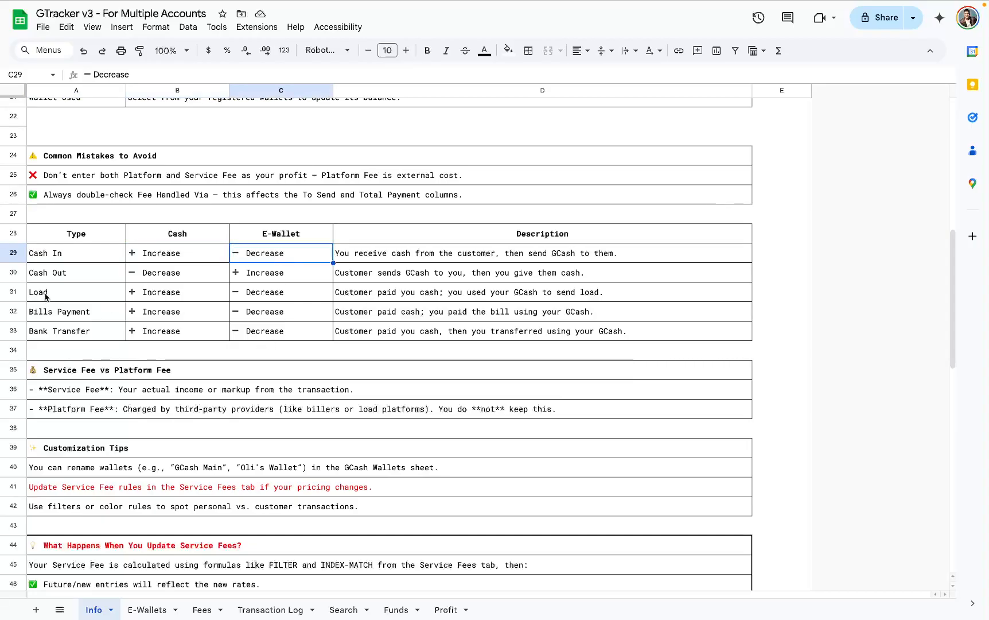
# - Examine how Load, Bills Payment and Bank Transfer affect cash and e-wallet in the Info sheet's type table
pyautogui.moveTo(46, 296); pyautogui.dragTo(72, 333)
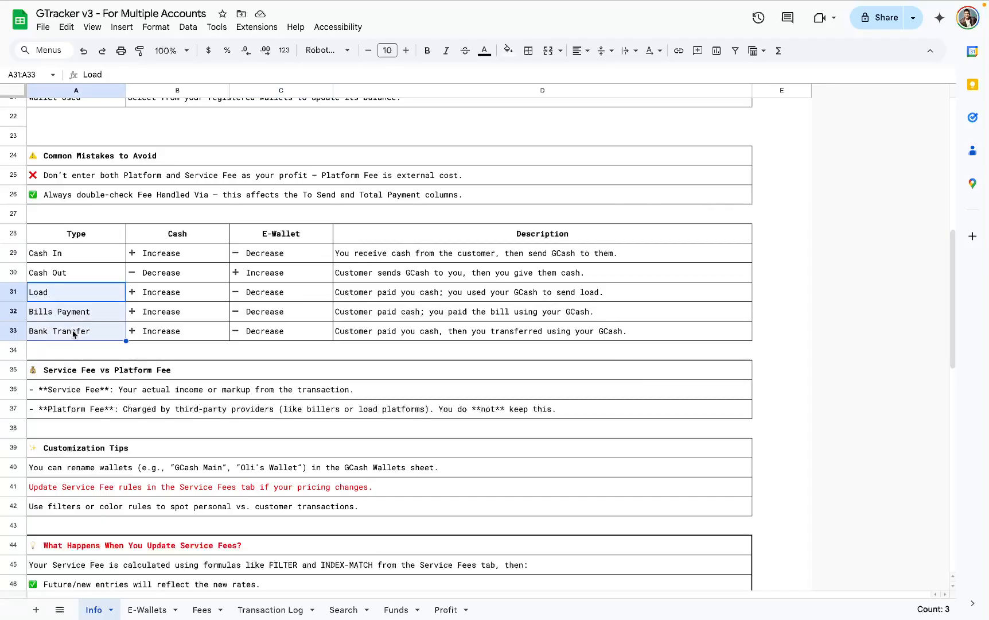
pyautogui.moveTo(161, 295); pyautogui.dragTo(170, 330)
pyautogui.moveTo(260, 298); pyautogui.dragTo(264, 336)
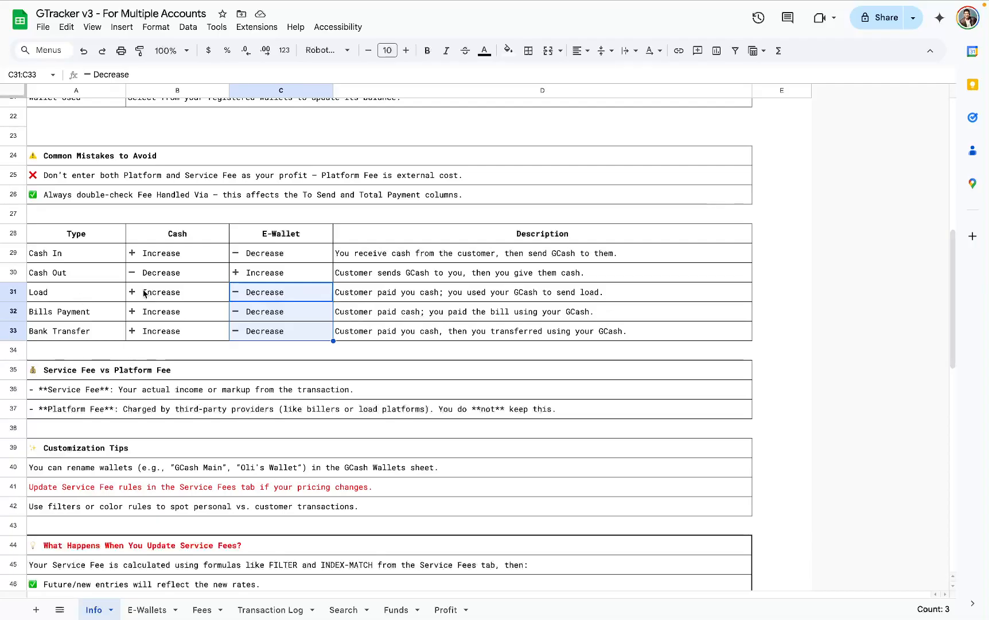
pyautogui.moveTo(82, 294); pyautogui.dragTo(97, 333)
pyautogui.click(176, 237)
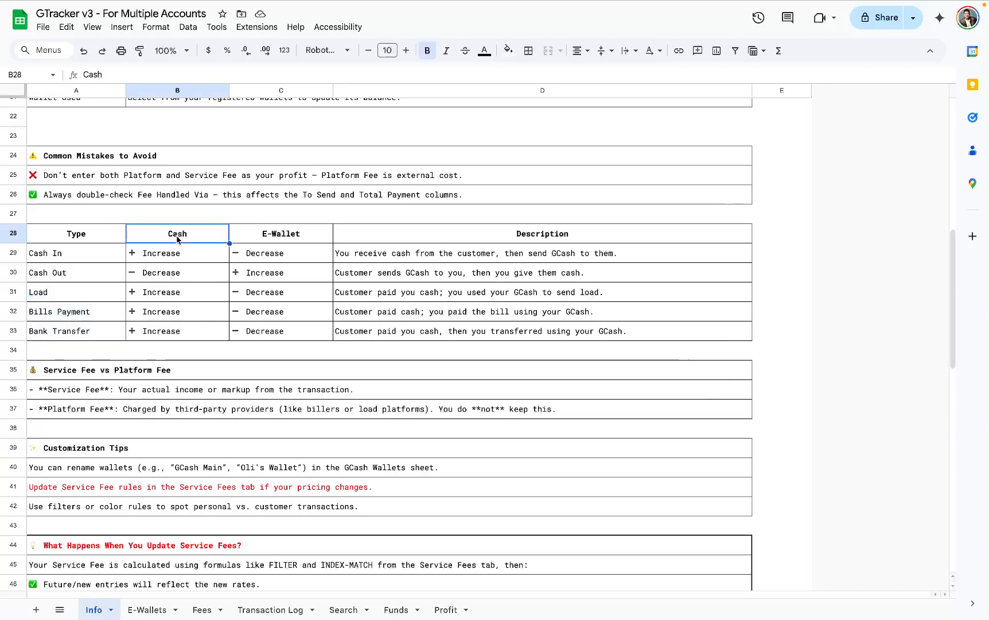
pyautogui.click(285, 239)
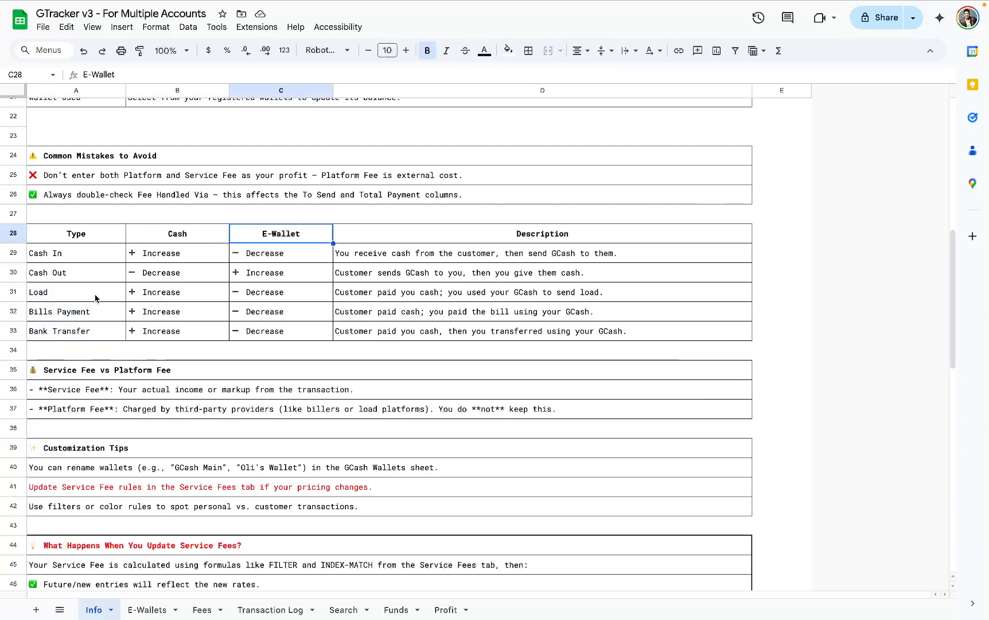
pyautogui.moveTo(95, 295); pyautogui.dragTo(105, 341)
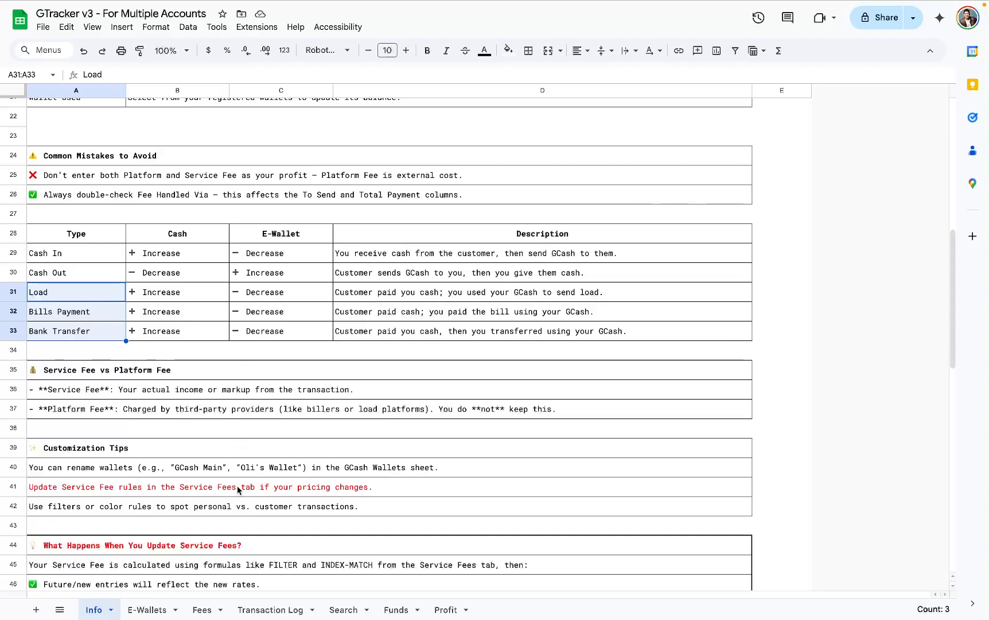
# - Compare the Transaction Log with the cash and e-wallet effects in the Info sheet's transaction type table
pyautogui.click(283, 608)
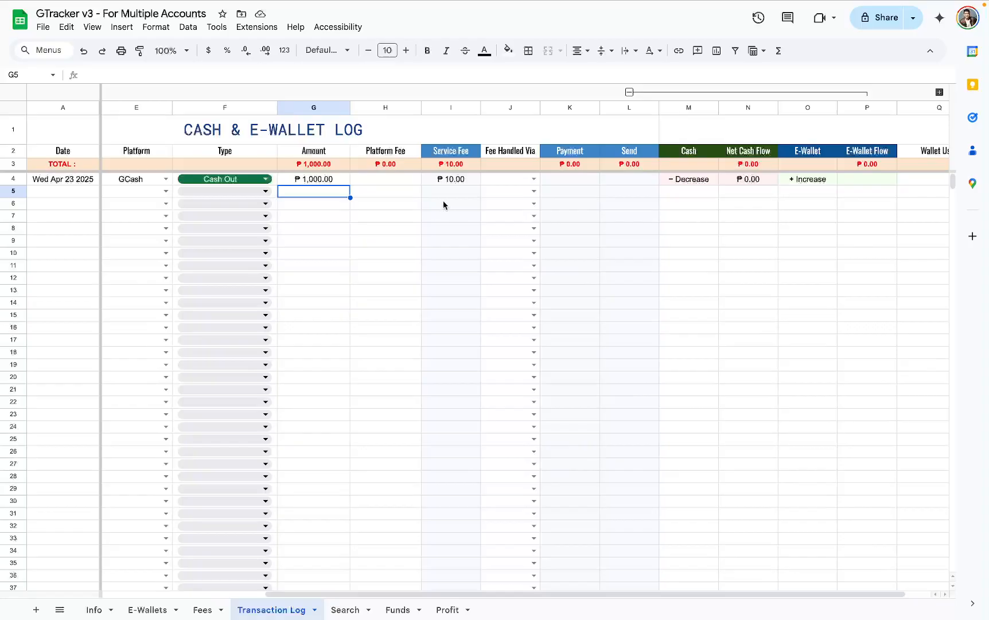
pyautogui.click(106, 609)
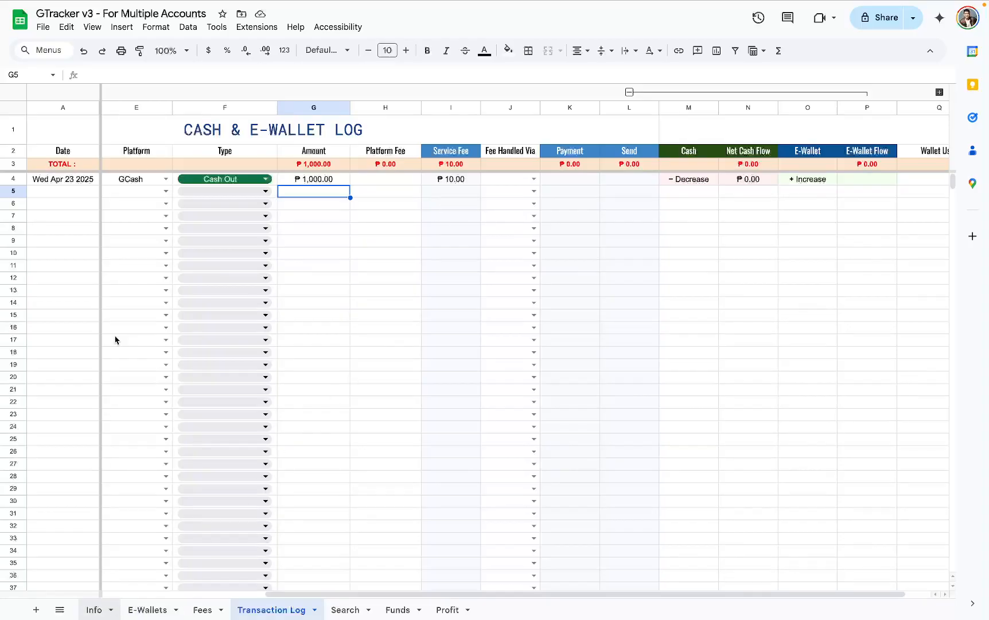
pyautogui.moveTo(91, 236); pyautogui.dragTo(404, 334)
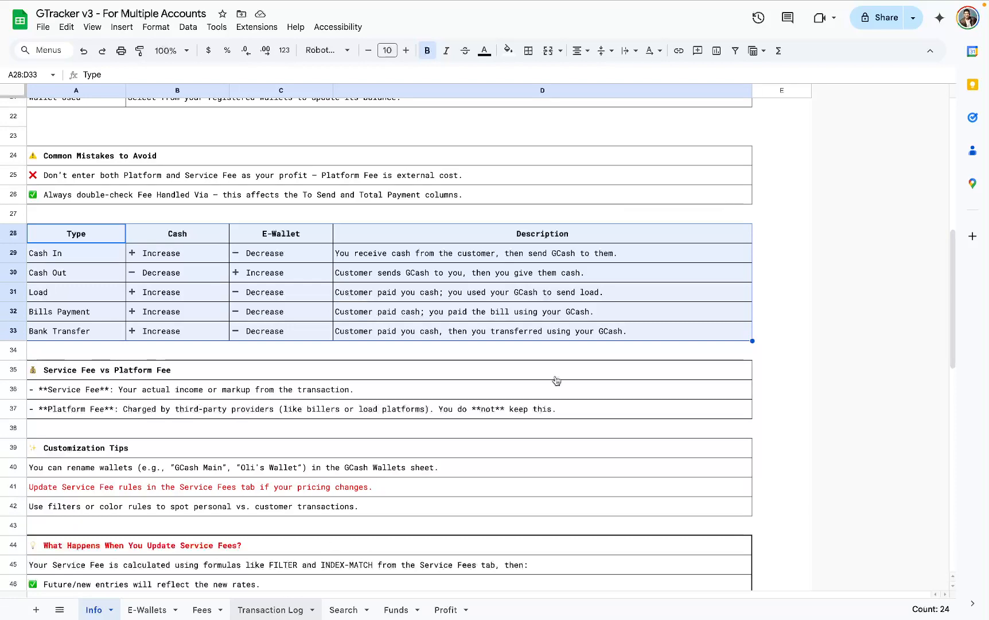
pyautogui.click(277, 610)
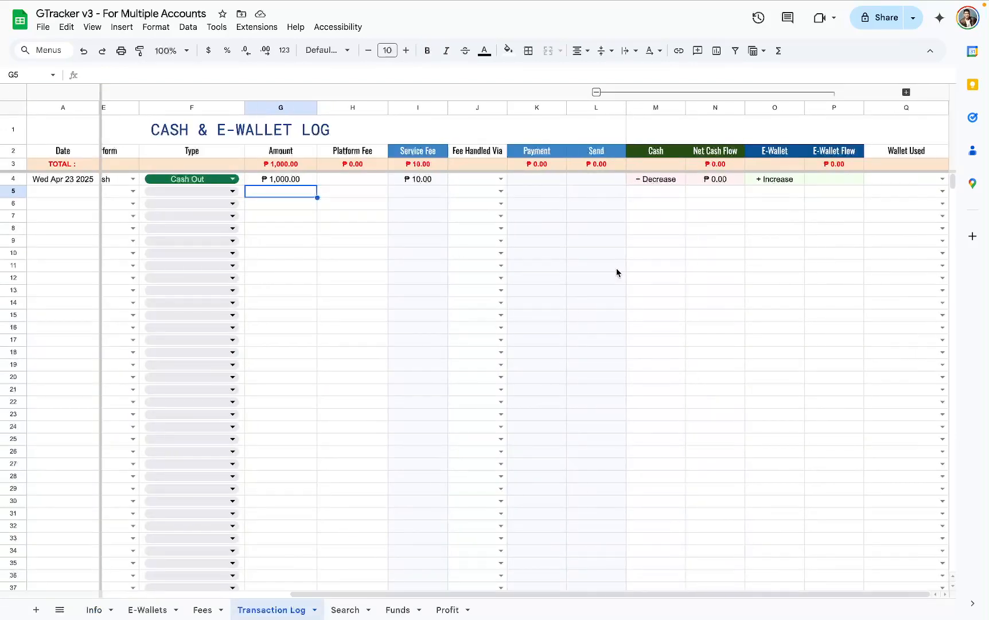
# - Examine the Cash, E-Wallet and E-Wallet Flow cells of the row 4 cash-out entry in the Transaction Log
pyautogui.moveTo(656, 109); pyautogui.dragTo(817, 115)
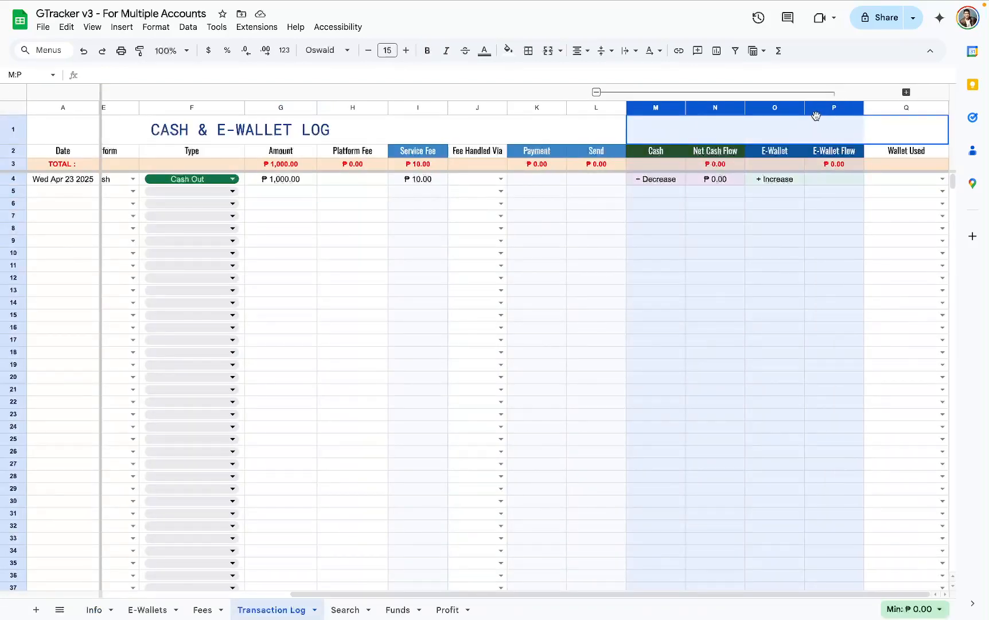
pyautogui.click(660, 184)
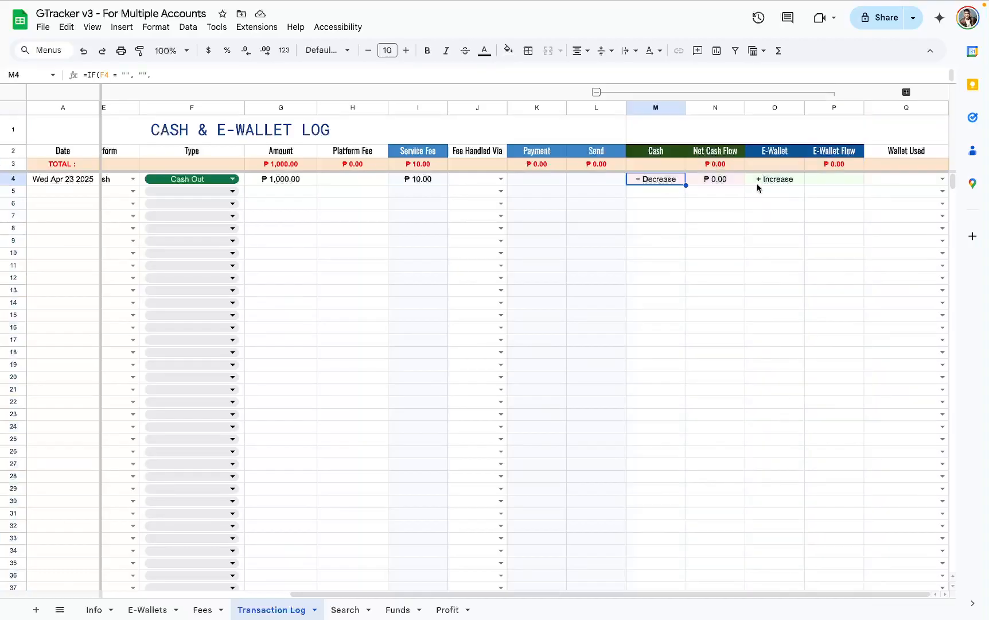
pyautogui.click(778, 180)
pyautogui.click(833, 185)
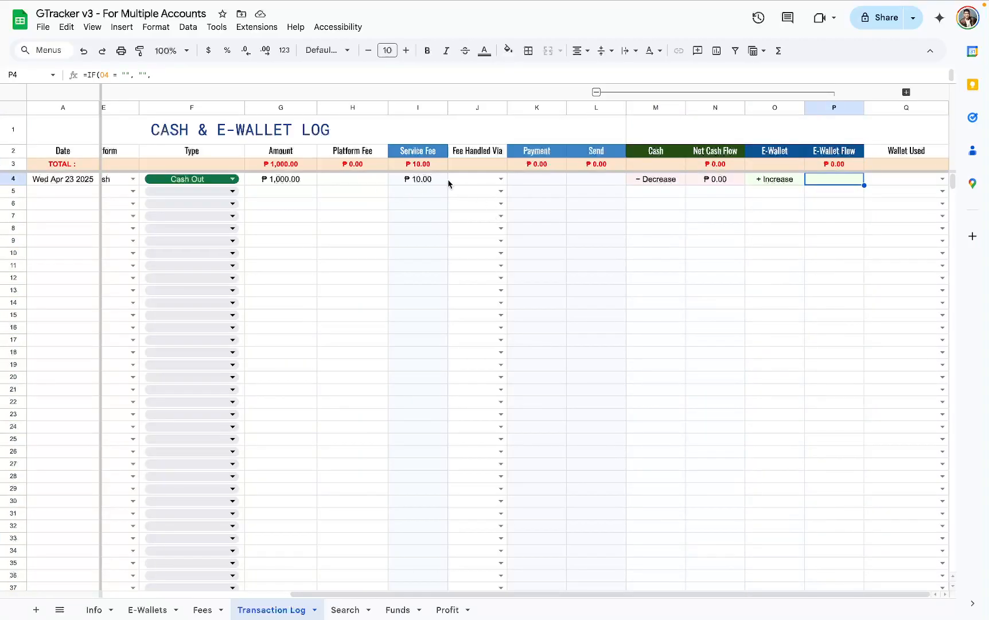
# - Check the amount and service fee of row 4, and set its Fee Handled Via to Cash
pyautogui.click(301, 185)
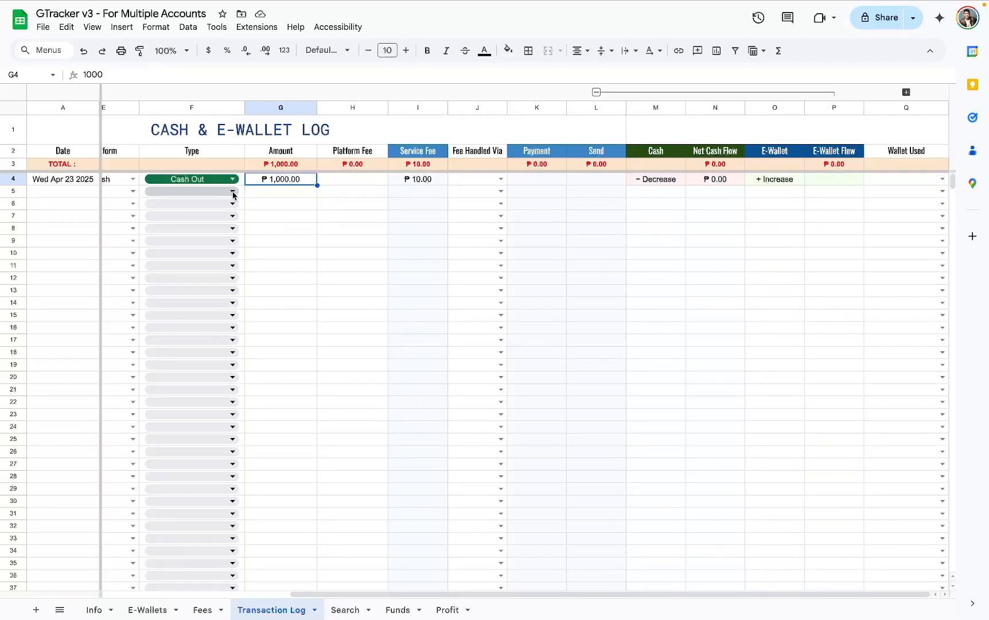
pyautogui.click(401, 182)
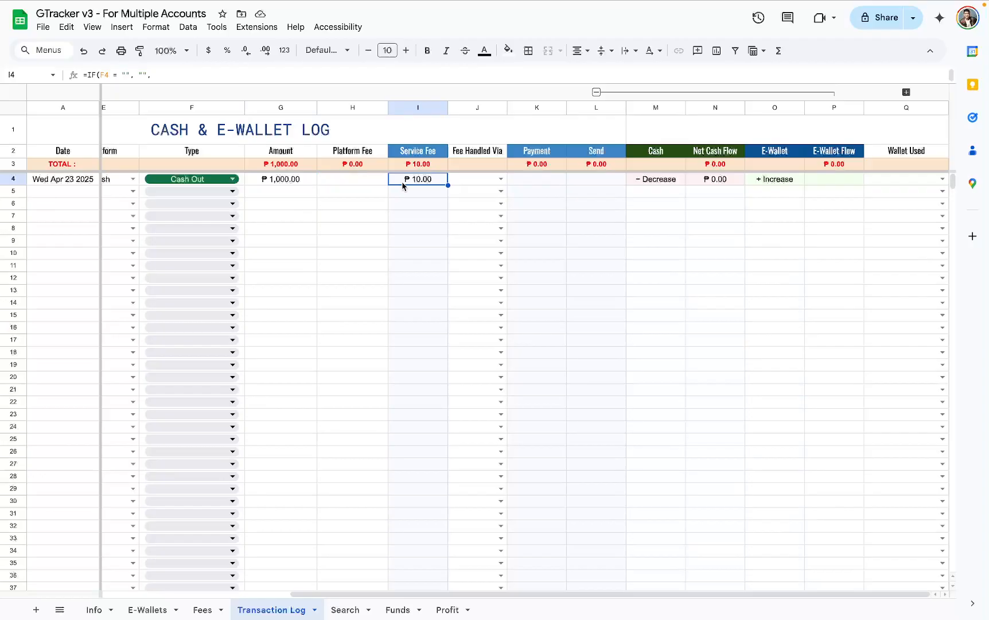
pyautogui.click(501, 183)
pyautogui.click(483, 191)
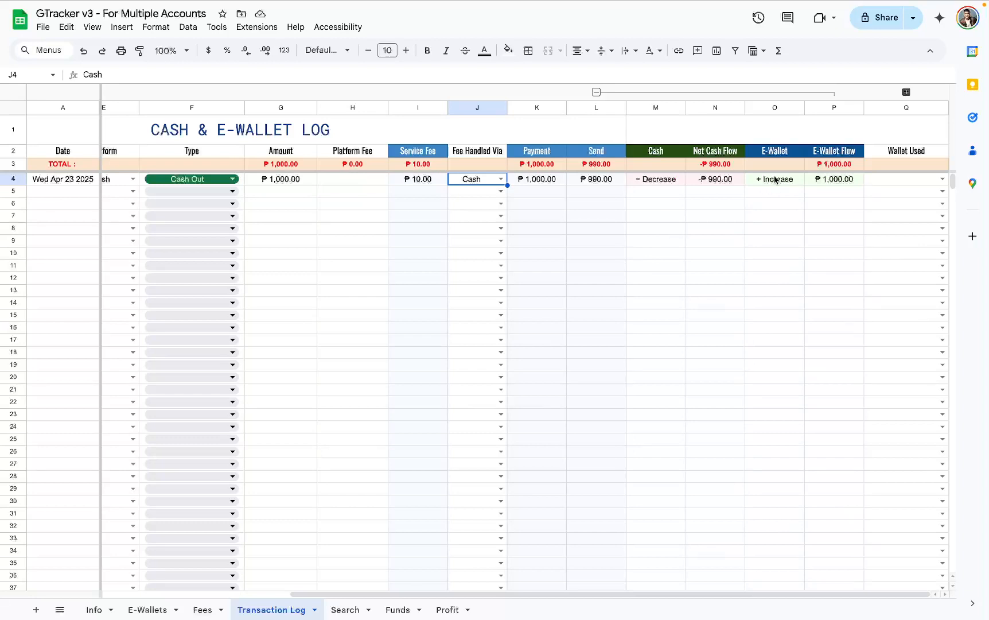
# - Examine row 4's cash and e-wallet flows against its amount, service fee and Send value
pyautogui.moveTo(790, 184); pyautogui.dragTo(821, 182)
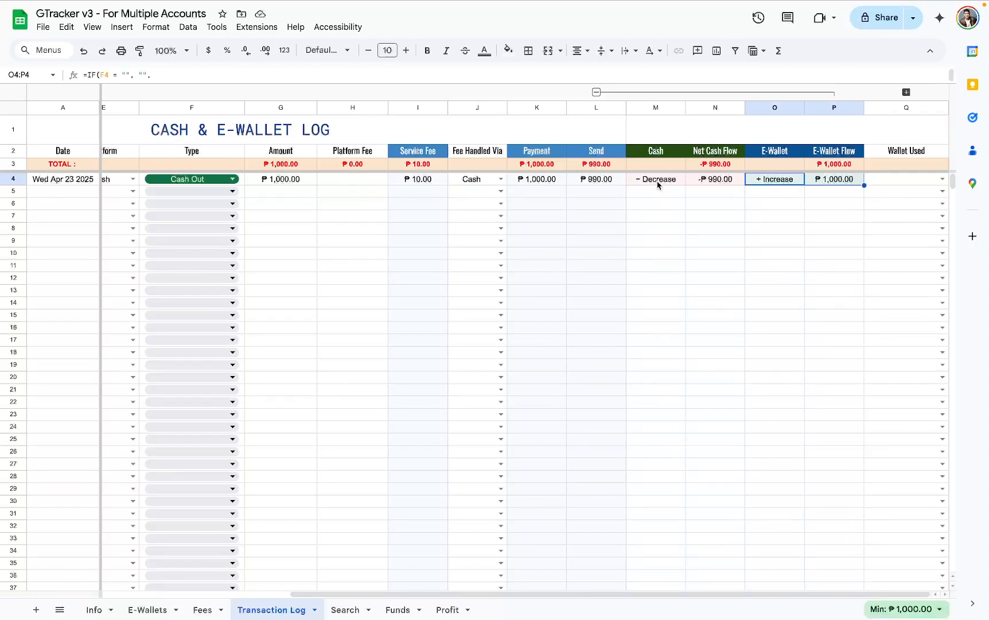
pyautogui.moveTo(660, 181); pyautogui.dragTo(722, 183)
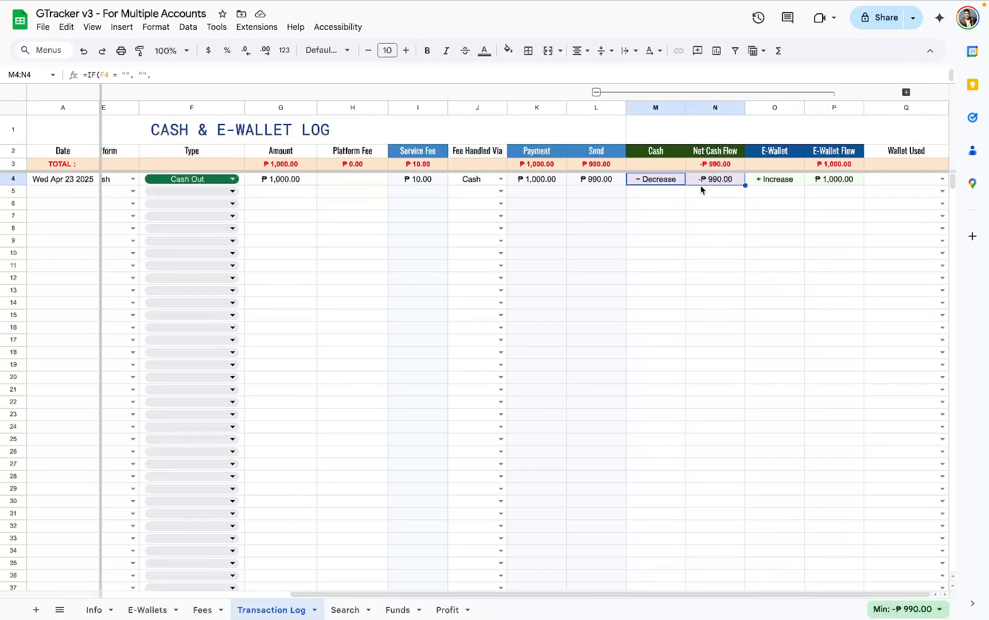
pyautogui.click(478, 185)
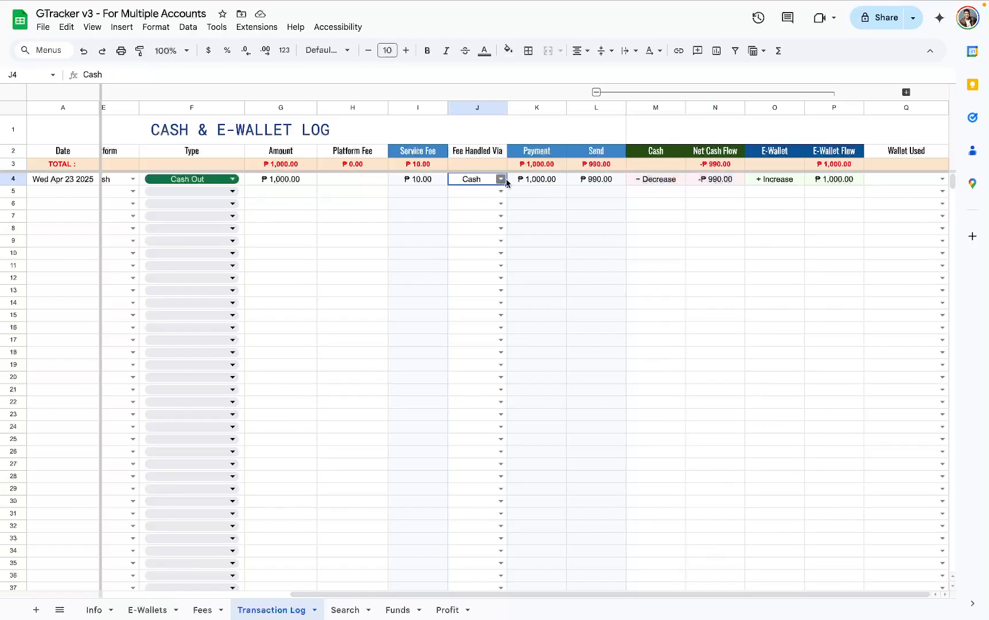
pyautogui.click(273, 184)
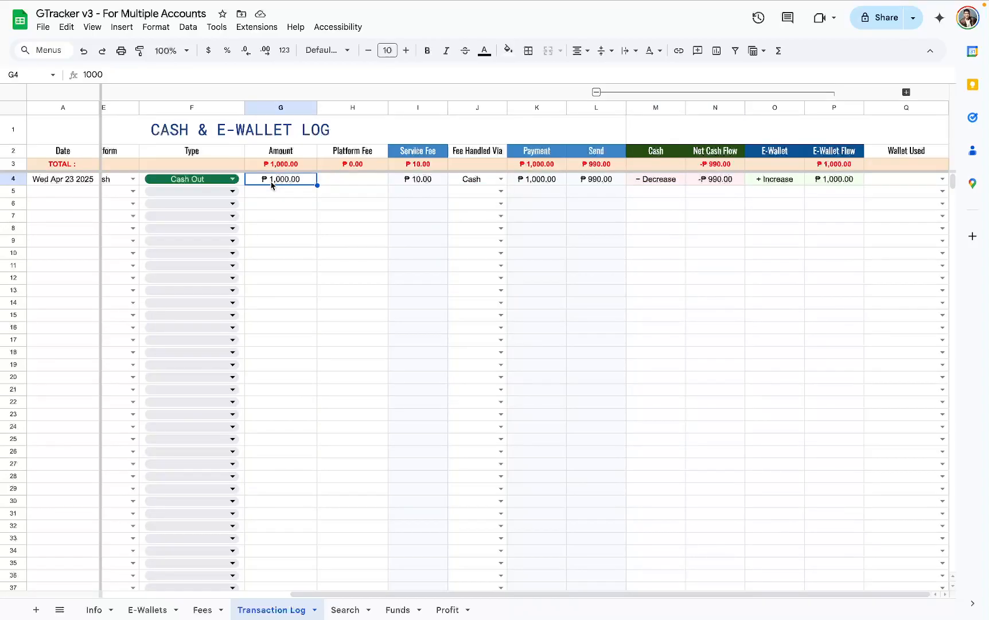
pyautogui.click(410, 184)
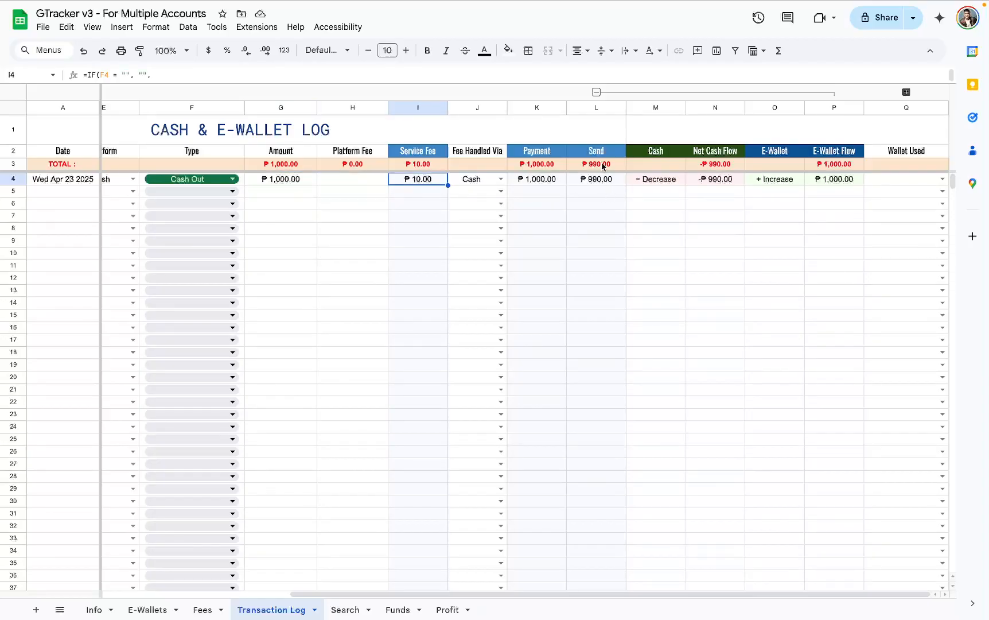
pyautogui.click(599, 109)
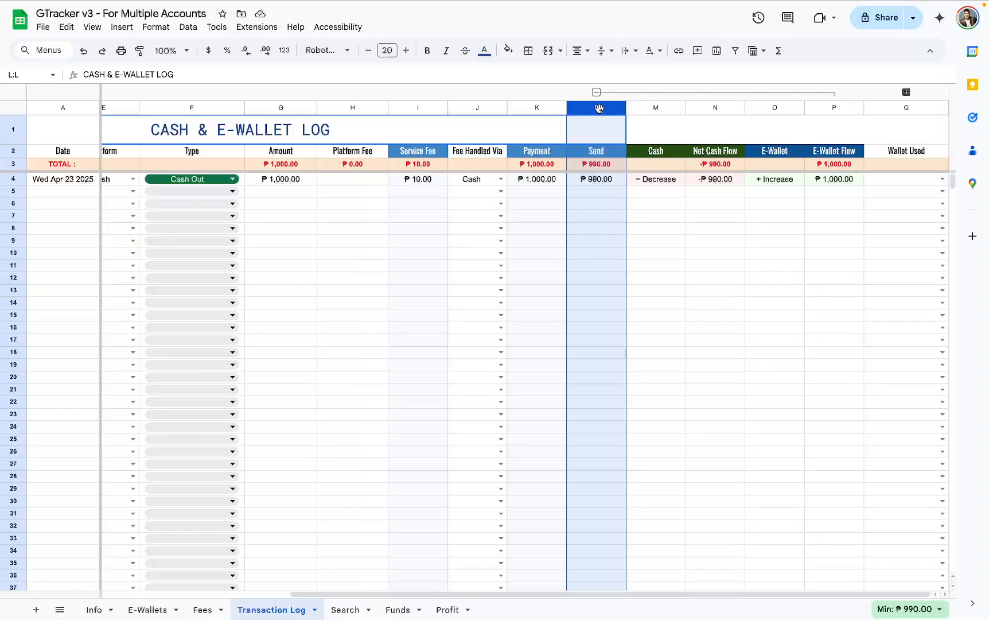
# - Log a Cash In transaction in row 5 with an amount of 1,000 and its fee handled via Cash
pyautogui.click(233, 191)
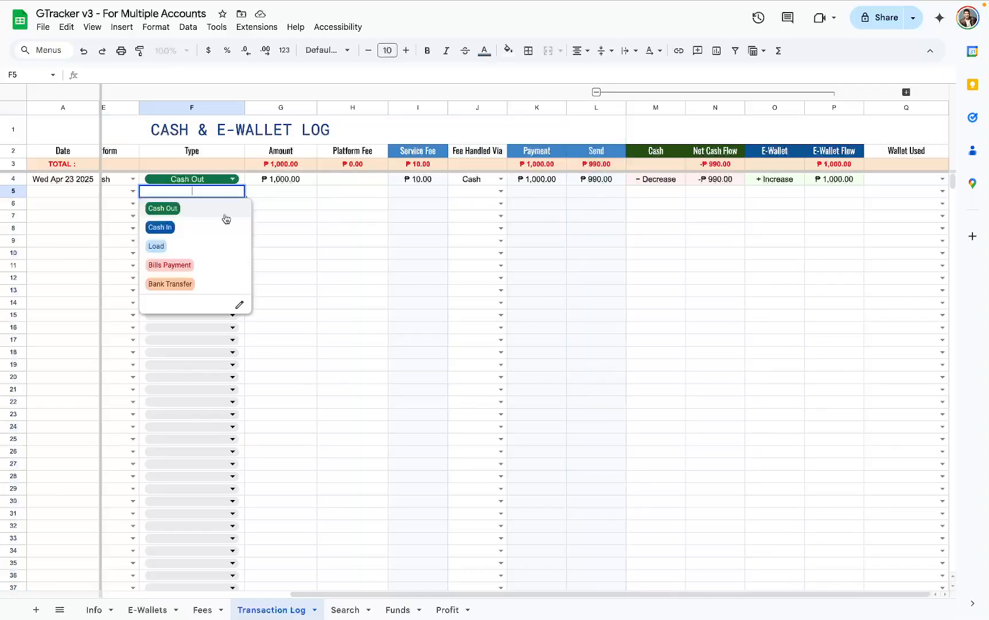
pyautogui.click(222, 227)
pyautogui.click(275, 196)
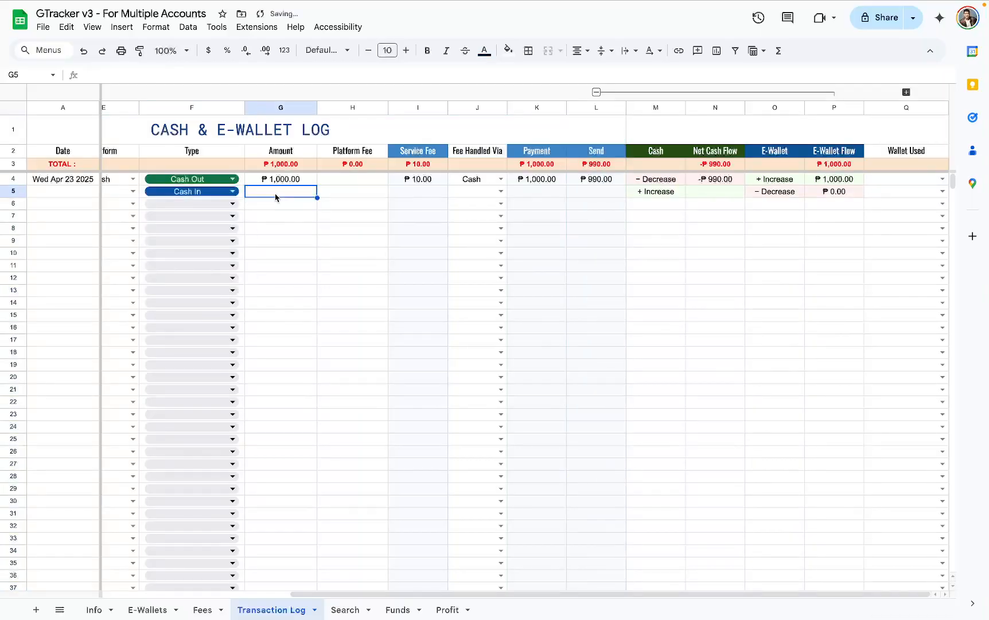
pyautogui.write('1000')
pyautogui.click(499, 193)
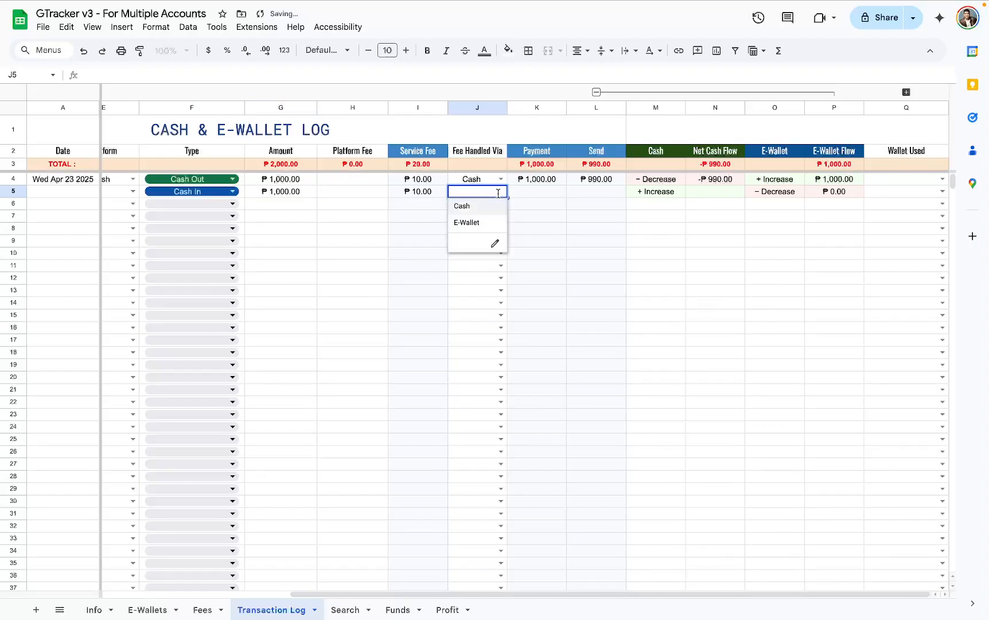
pyautogui.click(481, 208)
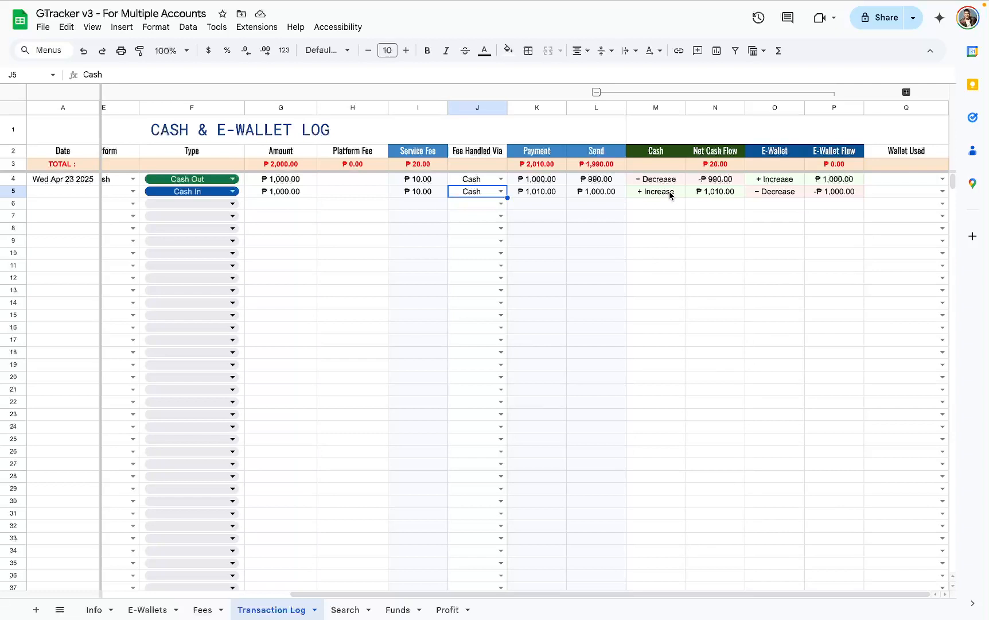
# - Examine row 5's cash flow, e-wallet flow and Payment value for the cash-in with the fee paid in cash
pyautogui.moveTo(672, 194); pyautogui.dragTo(700, 193)
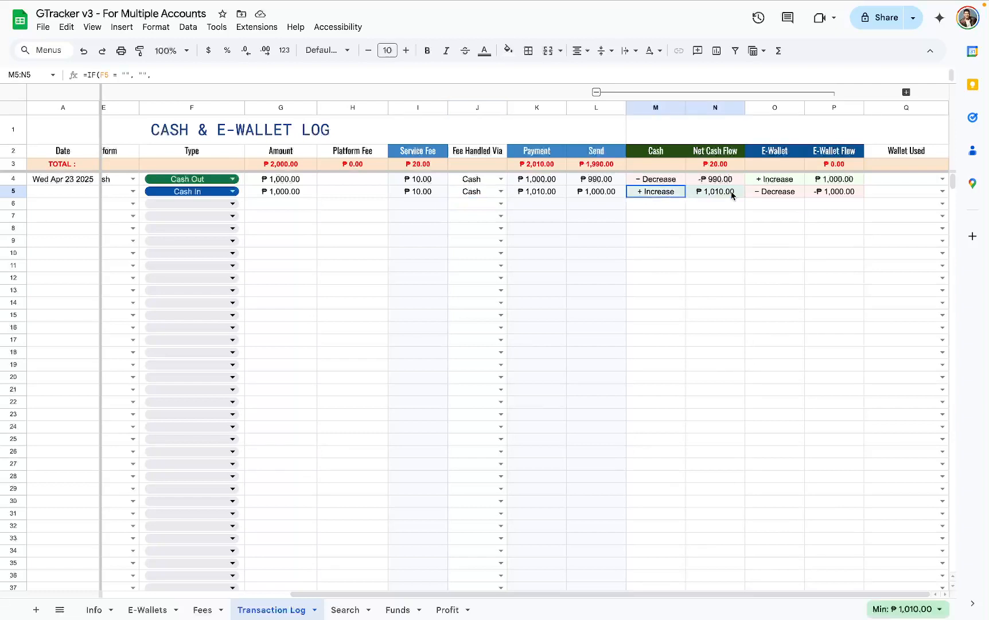
pyautogui.click(772, 198)
pyautogui.moveTo(816, 198); pyautogui.dragTo(858, 198)
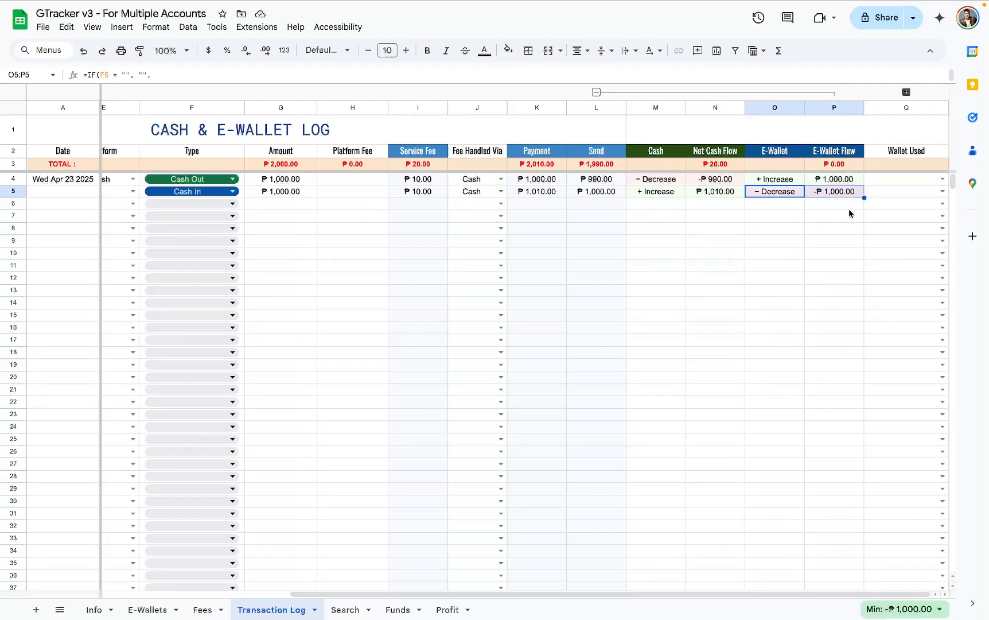
pyautogui.click(336, 218)
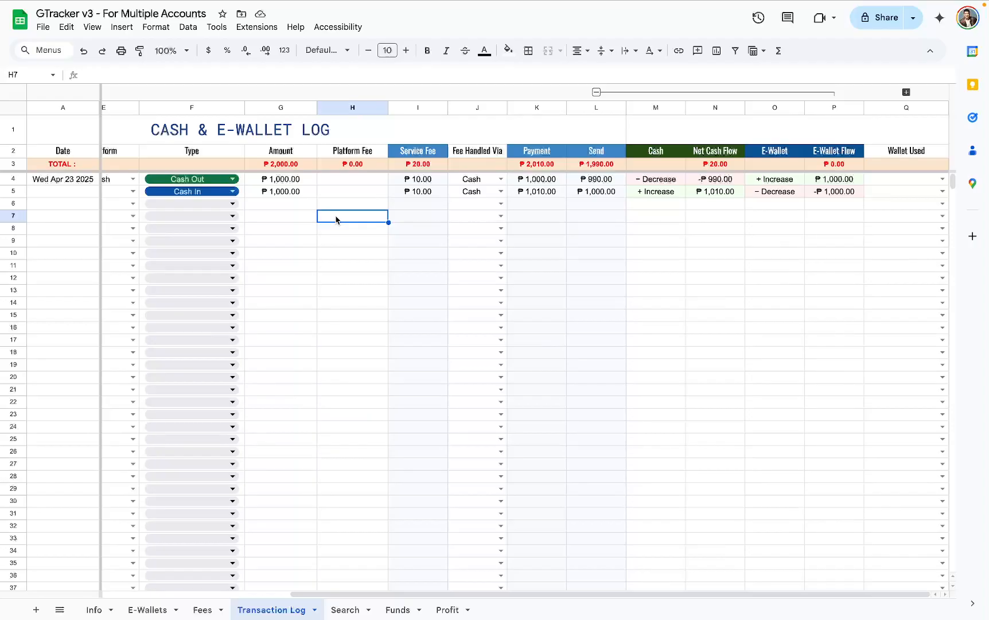
pyautogui.click(500, 192)
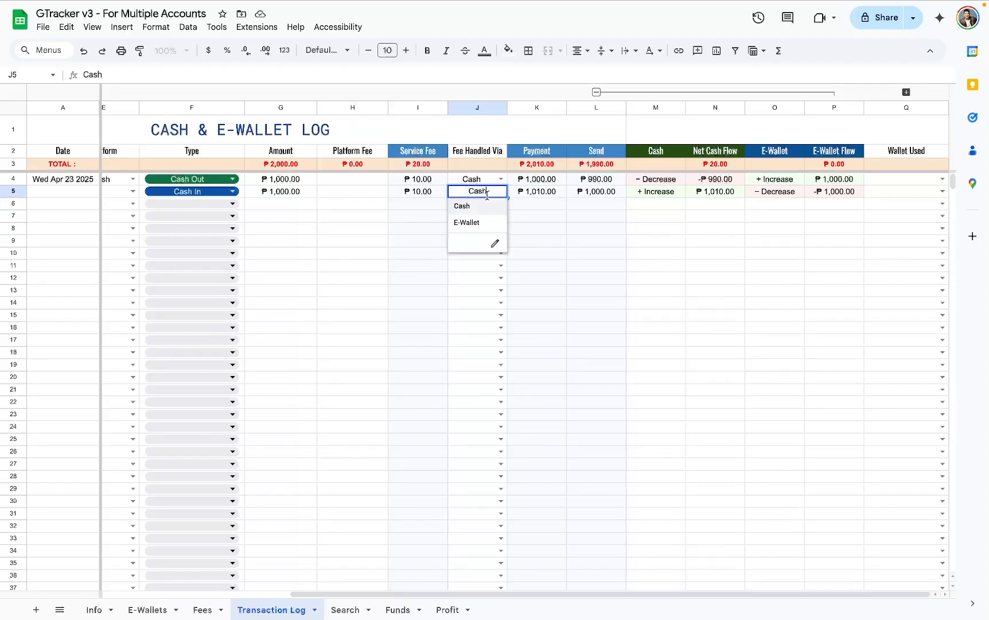
pyautogui.click(519, 194)
pyautogui.click(546, 109)
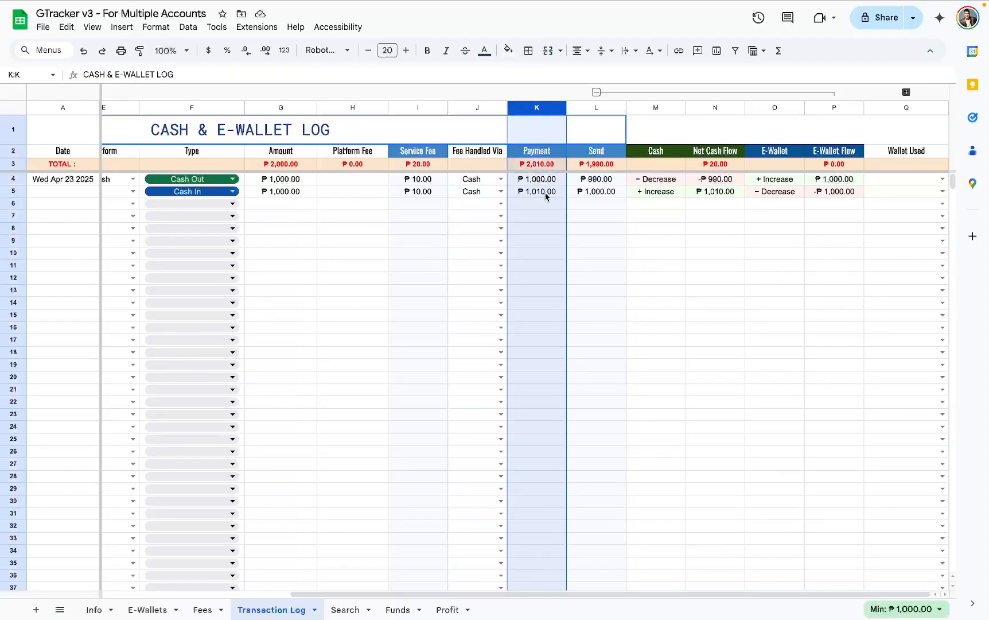
pyautogui.click(547, 193)
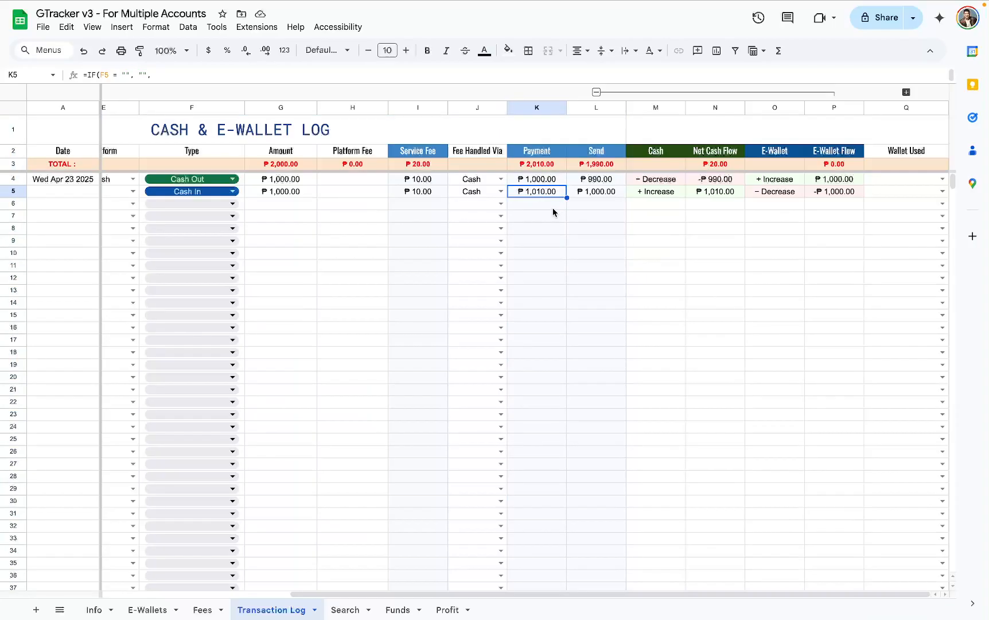
# - Change row 5's Fee Handled Via to E-Wallet and check its Payment and Send values against the amount
pyautogui.click(501, 191)
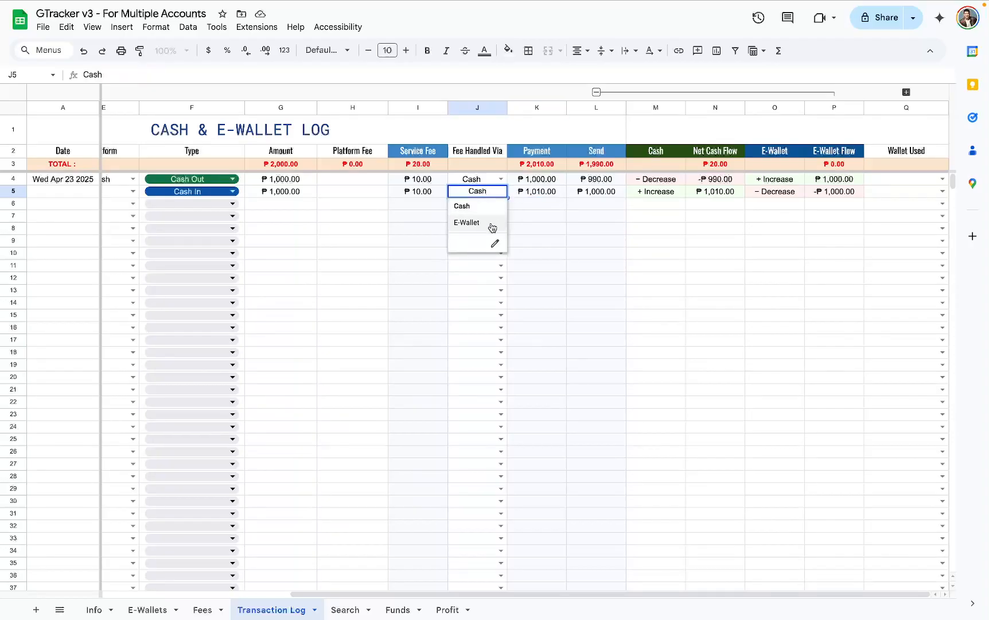
pyautogui.click(492, 224)
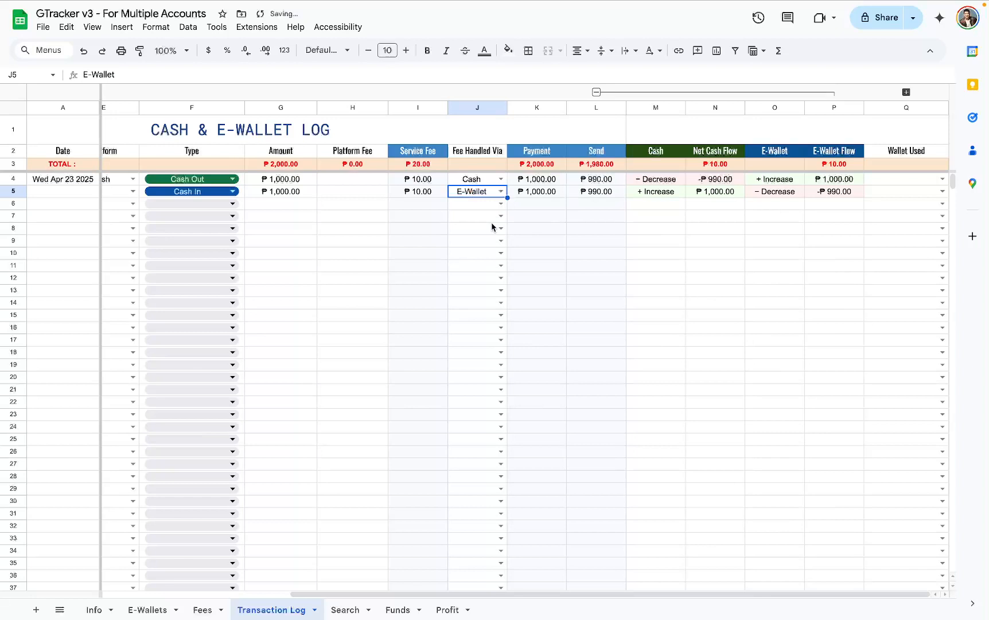
pyautogui.click(589, 194)
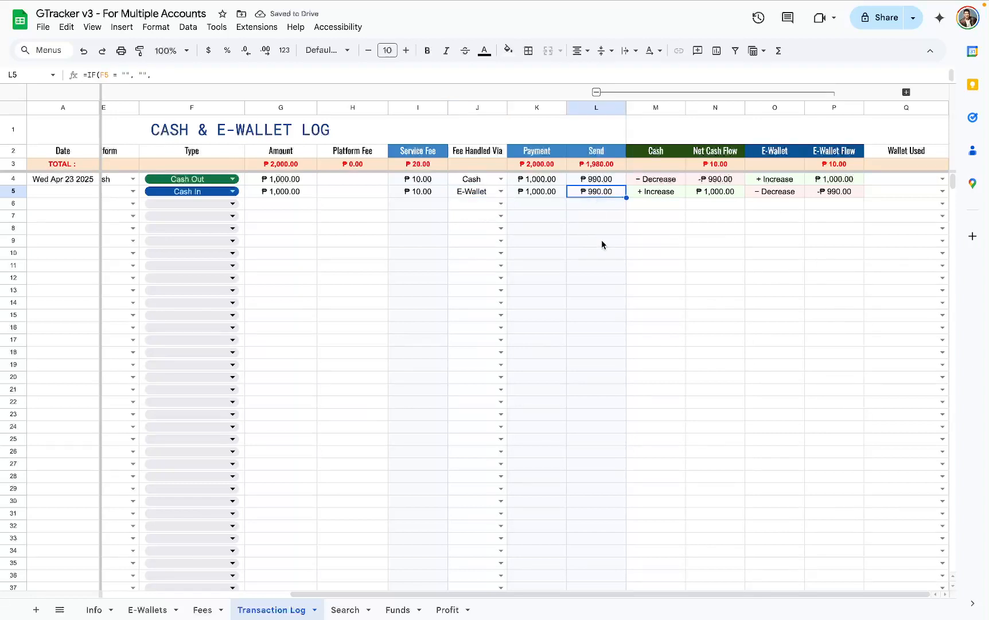
pyautogui.click(533, 194)
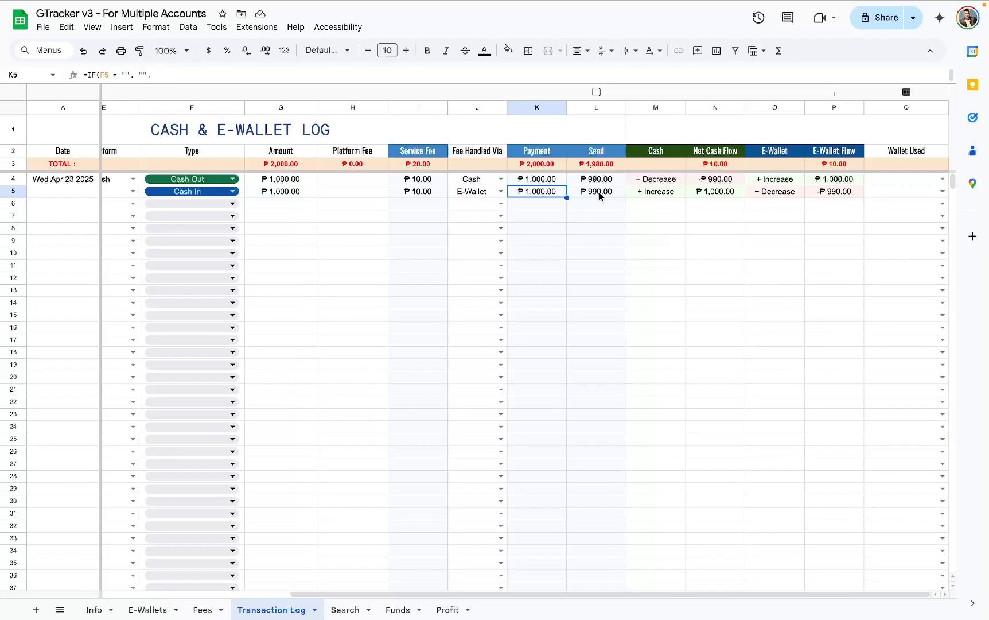
pyautogui.click(287, 196)
pyautogui.click(609, 194)
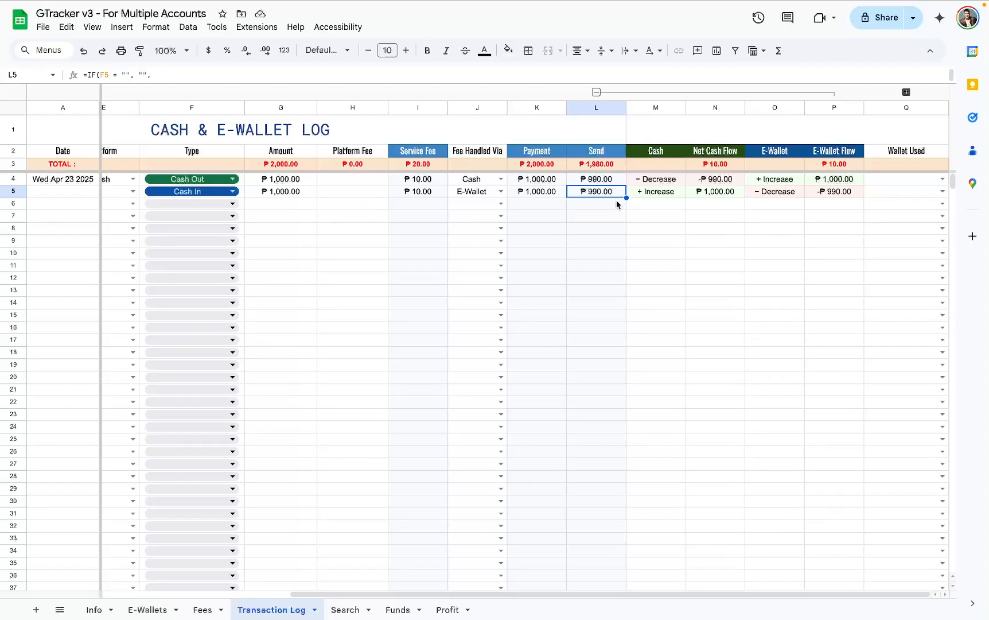
# - Collapse the grouped cash and e-wallet flow columns M to P, muting the protected-range warning for 5 minutes, and expand them again
pyautogui.moveTo(654, 109); pyautogui.dragTo(826, 113)
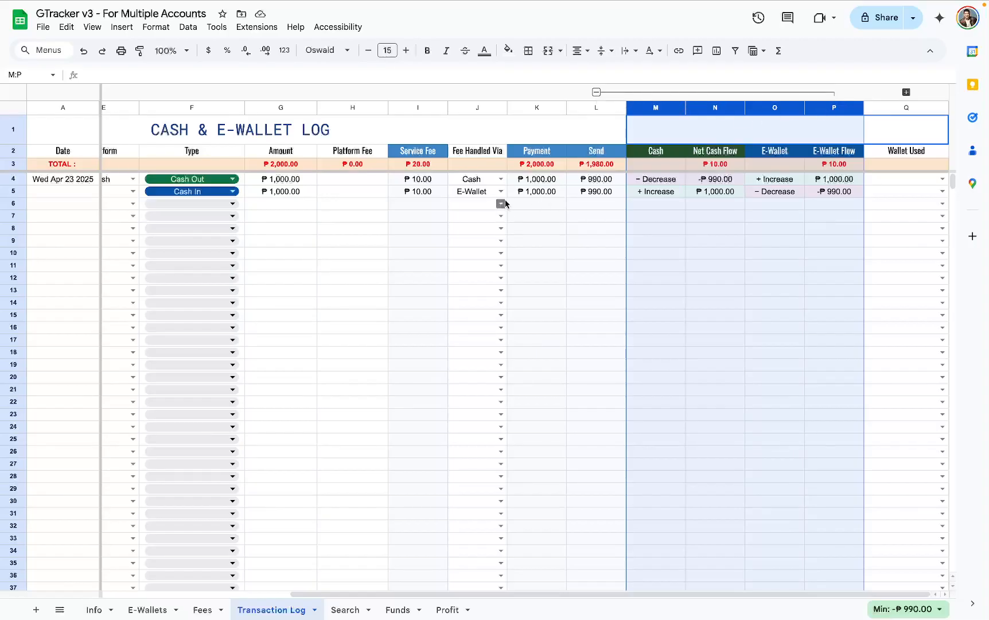
pyautogui.hscroll(-5, 499, 203)
pyautogui.hscroll(5, 253, 191)
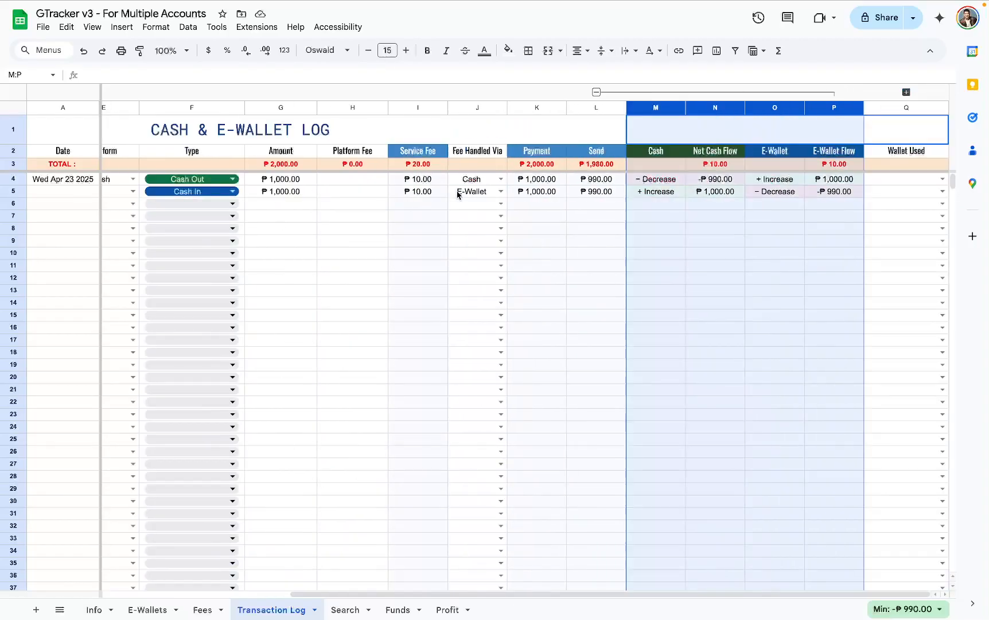
pyautogui.click(597, 93)
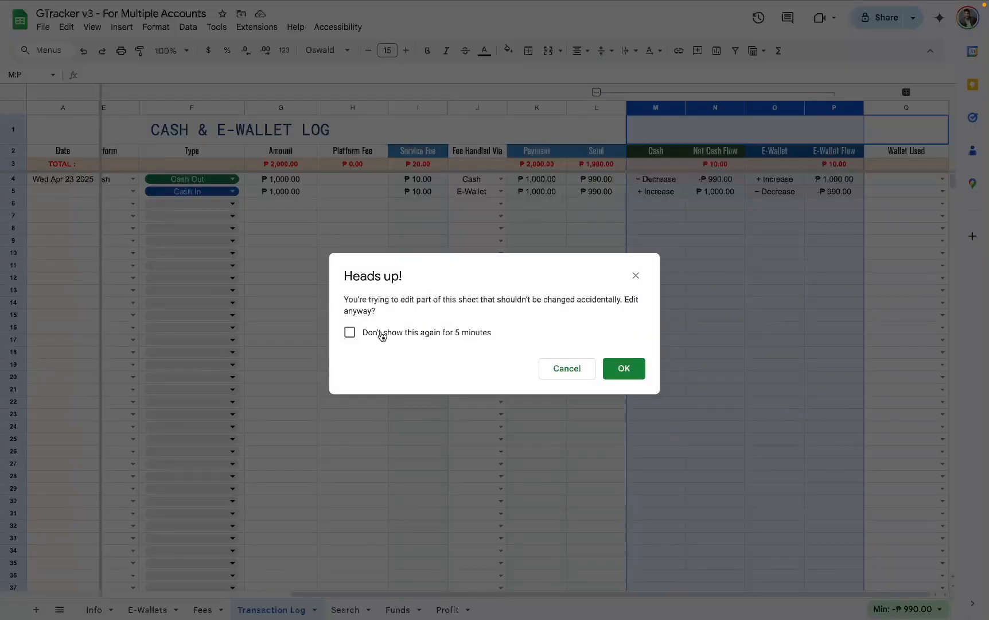
pyautogui.click(350, 333)
pyautogui.click(624, 368)
pyautogui.click(753, 229)
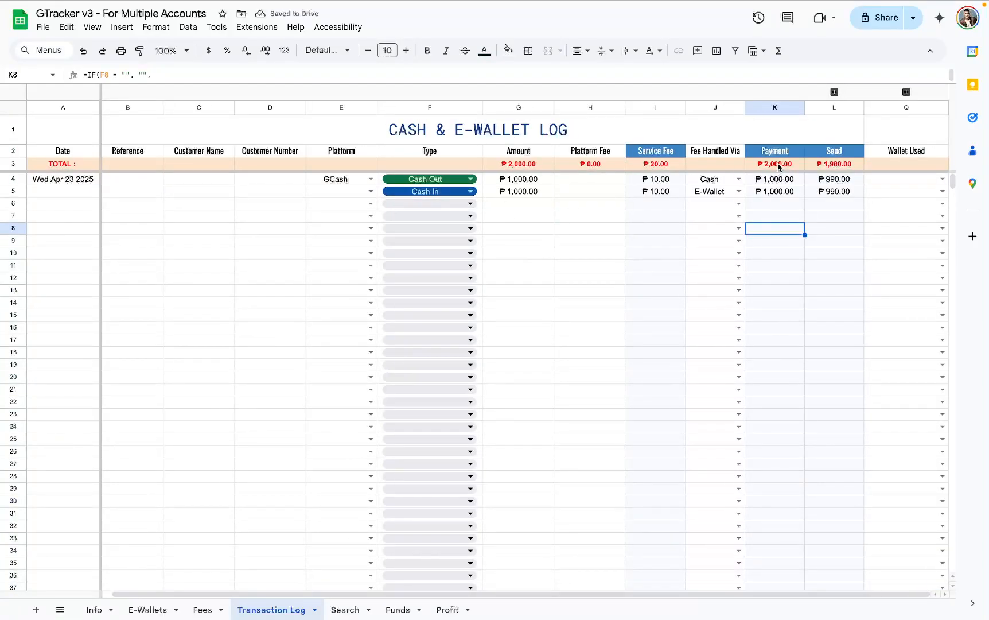
pyautogui.click(835, 93)
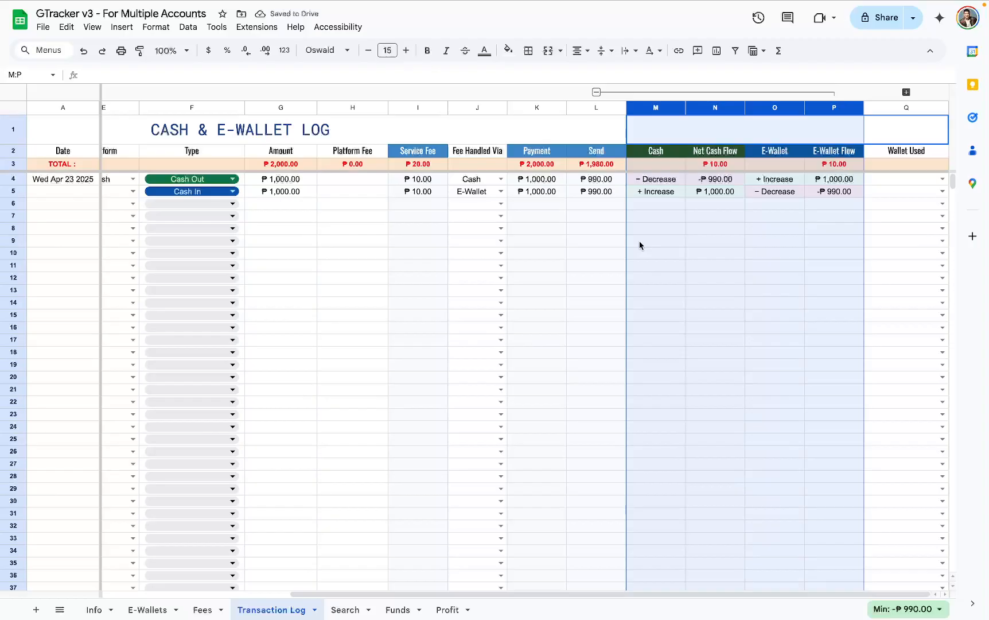
# - Set the transaction Type of rows 7, 8 and 9 to Load, Bills Payment and Bank Transfer respectively
pyautogui.click(234, 221)
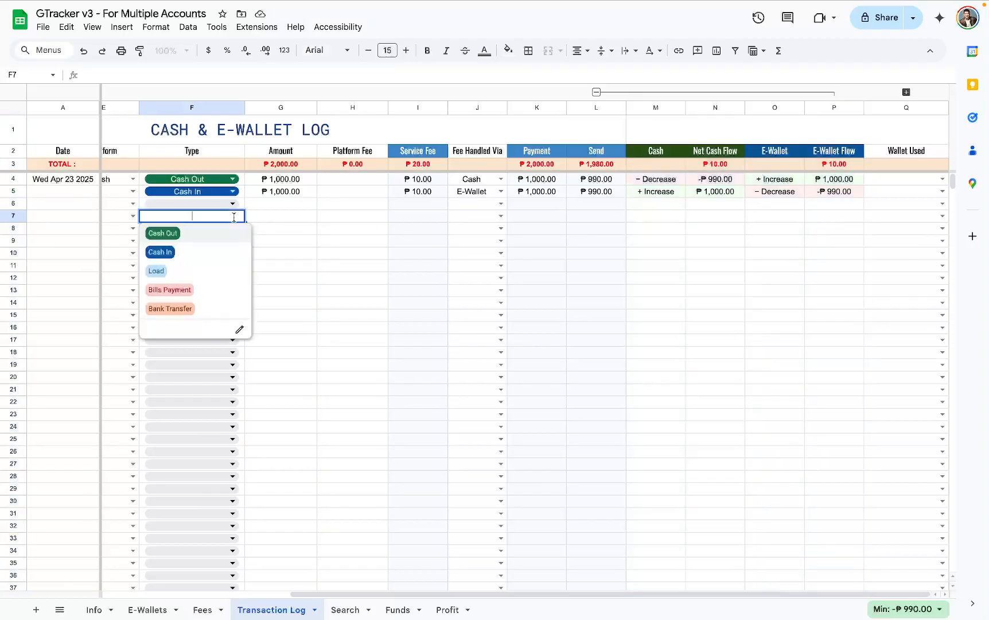
pyautogui.click(227, 273)
pyautogui.click(233, 229)
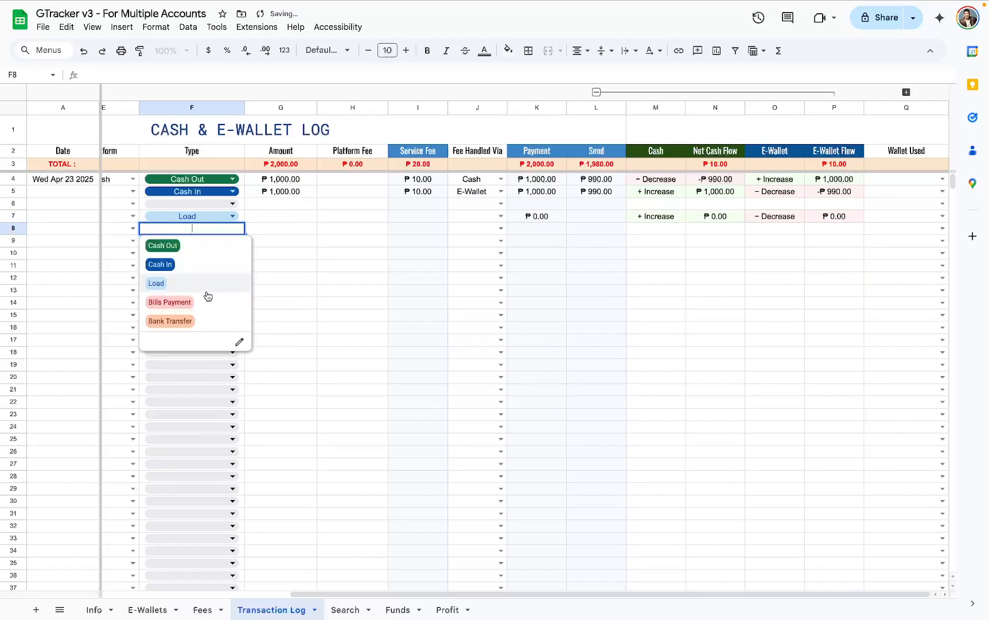
pyautogui.click(204, 298)
pyautogui.click(234, 242)
pyautogui.click(184, 335)
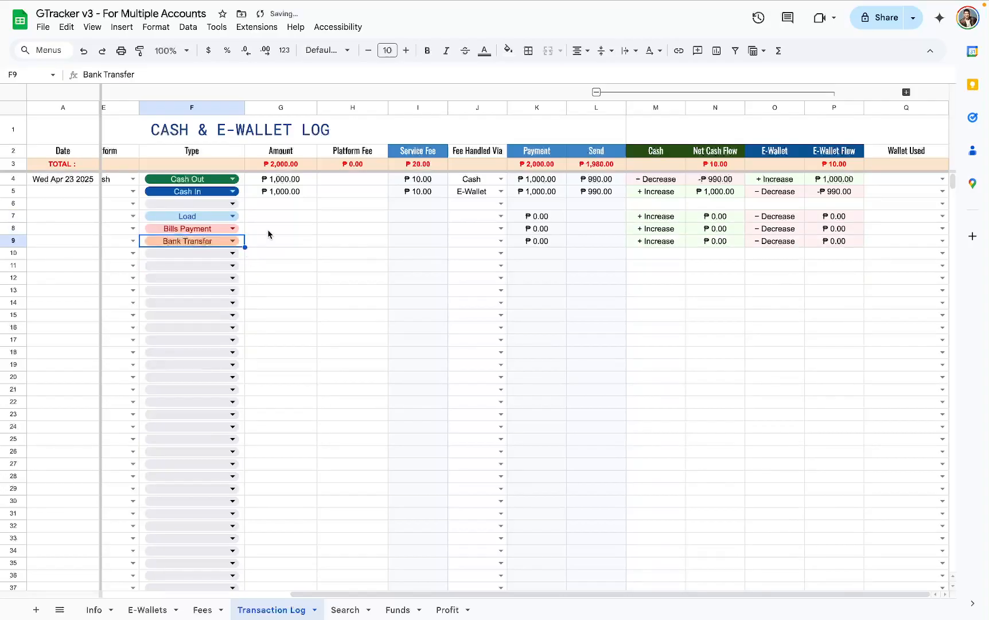
# - Enter an amount of 500 for each of the Load, Bills Payment and Bank Transfer rows
pyautogui.click(281, 217)
pyautogui.write('500')
pyautogui.press('Return')
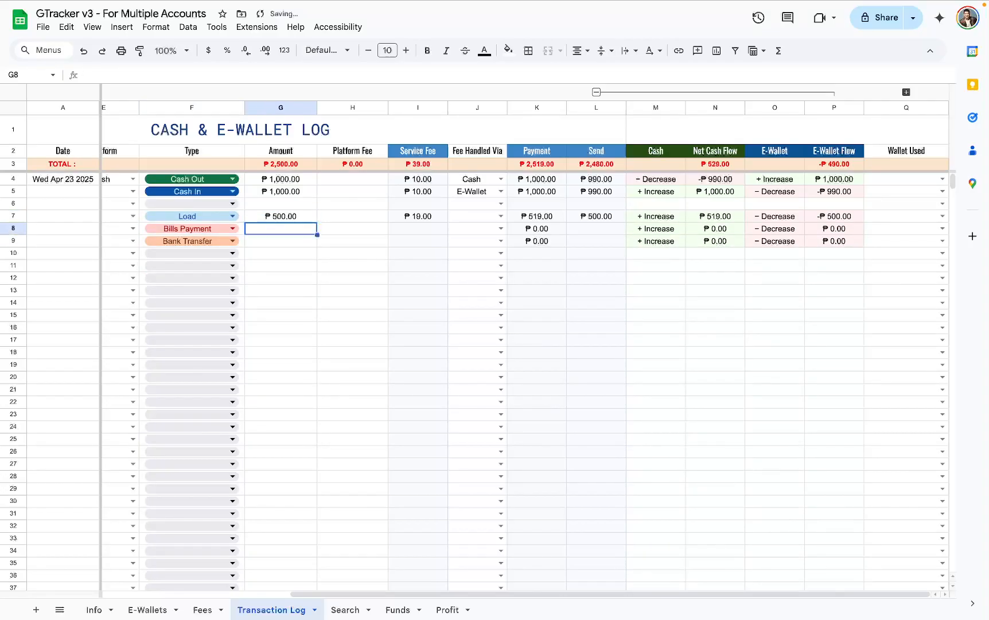
pyautogui.write('500')
pyautogui.press('Return')
pyautogui.write('500')
pyautogui.press('Tab')
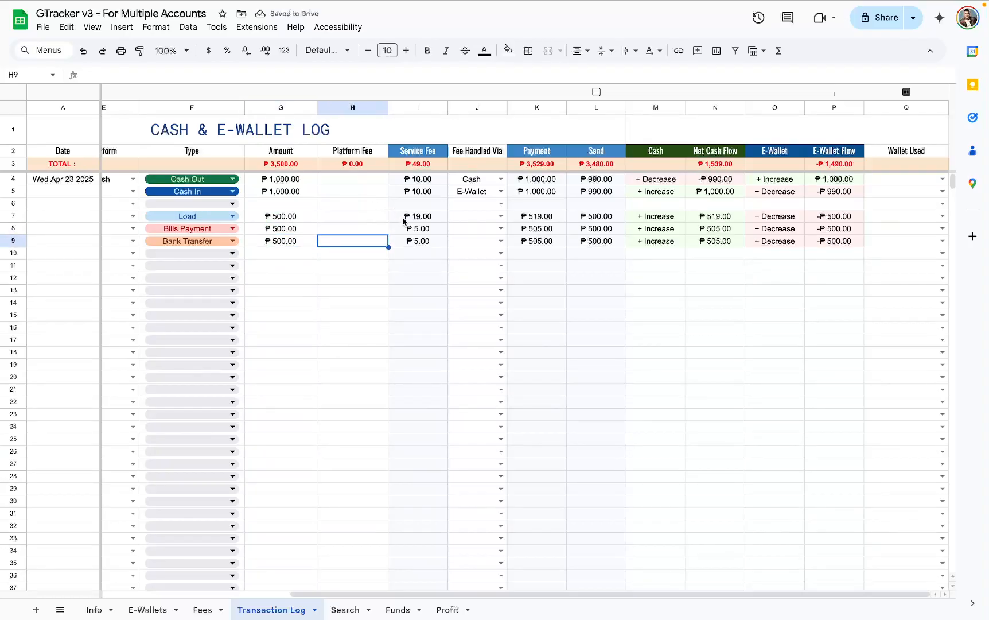
# - Review the Service Fee, Type and Amount cells of rows 7 to 9 and the Load row's Platform Fee cell
pyautogui.moveTo(399, 213); pyautogui.dragTo(405, 247)
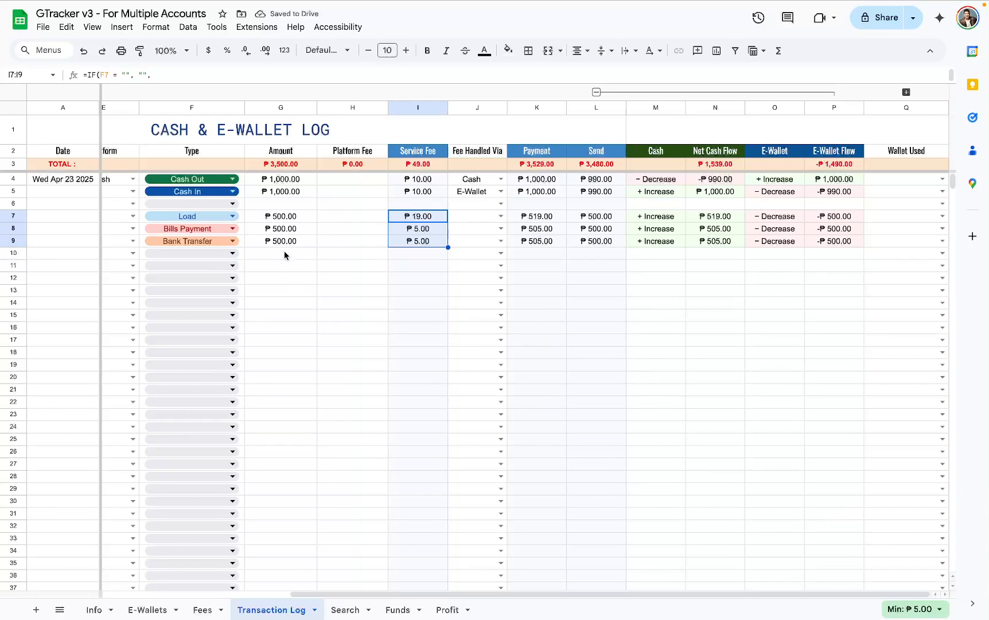
pyautogui.moveTo(299, 222); pyautogui.dragTo(227, 245)
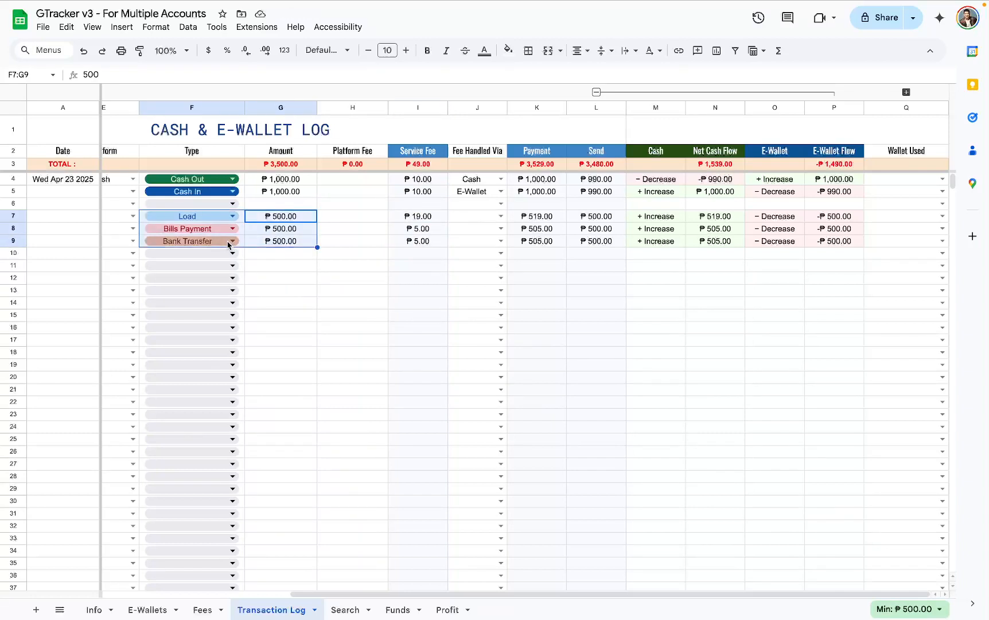
pyautogui.click(351, 221)
pyautogui.click(293, 217)
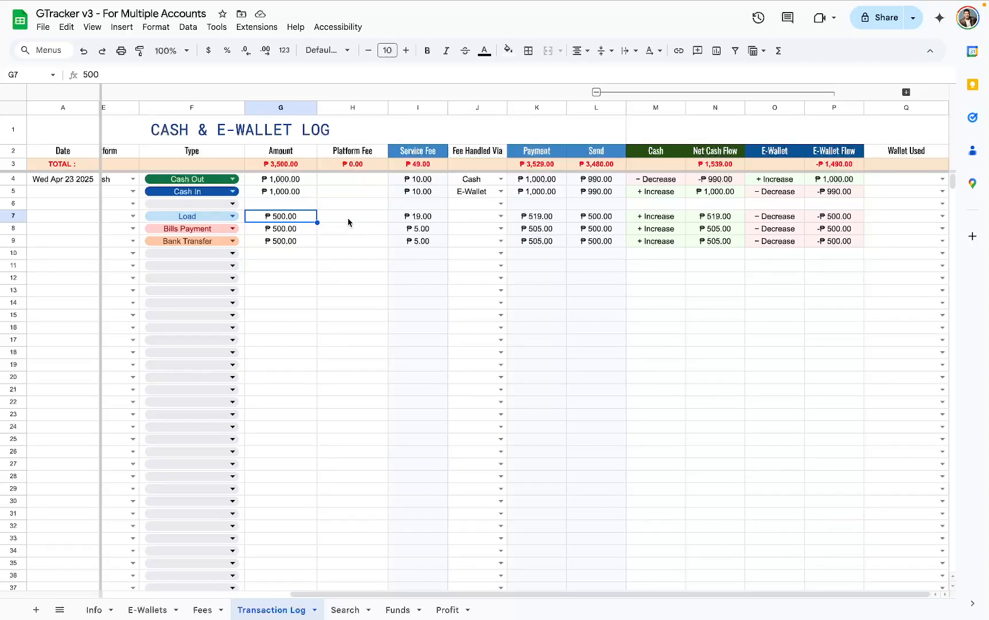
# - Enter a Platform Fee of 2 for the Load transaction in row 7
pyautogui.click(372, 220)
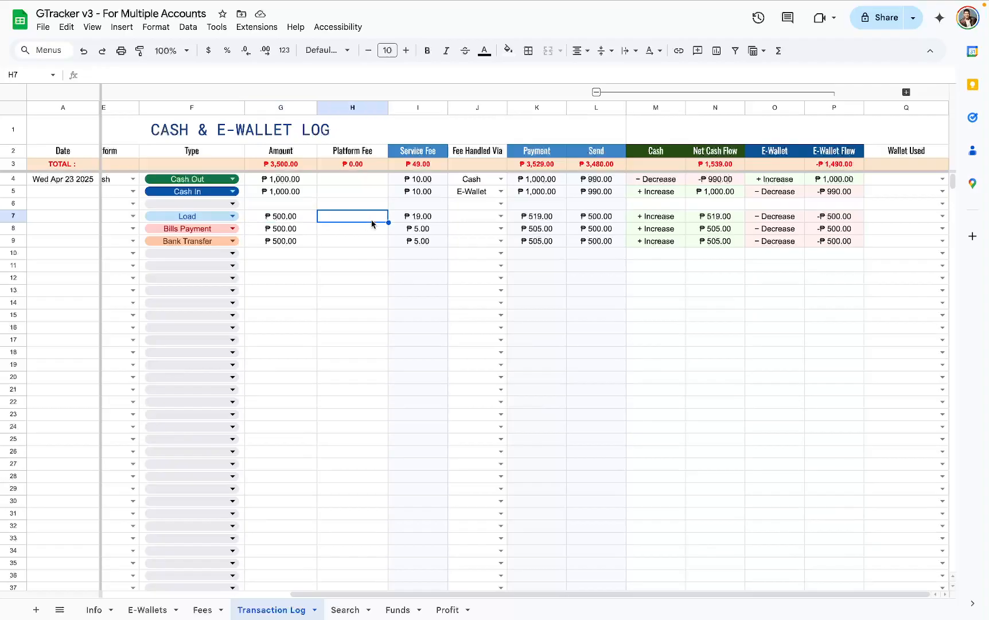
pyautogui.write('2')
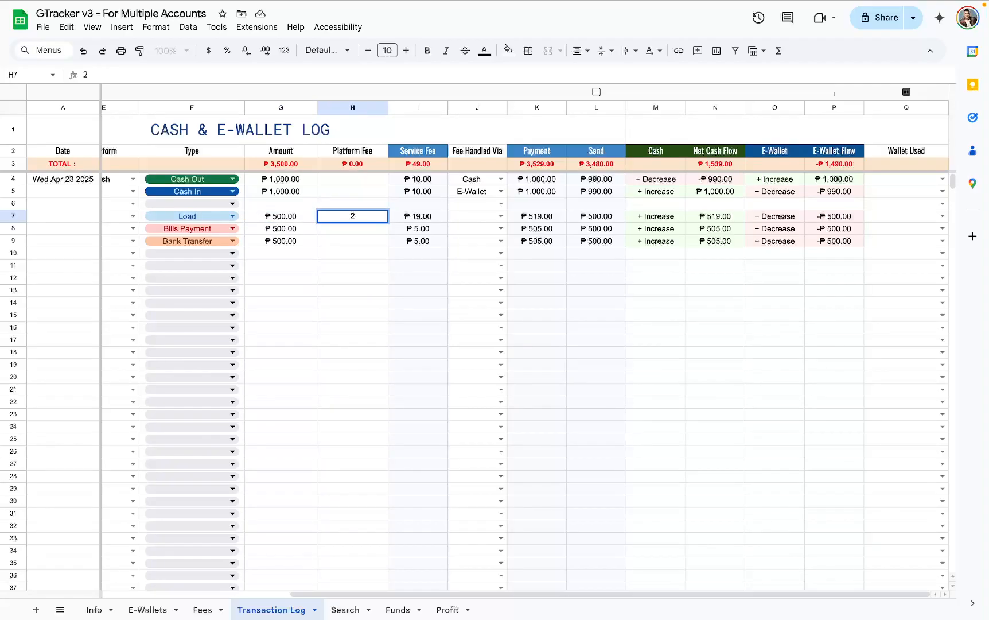
pyautogui.press('Return')
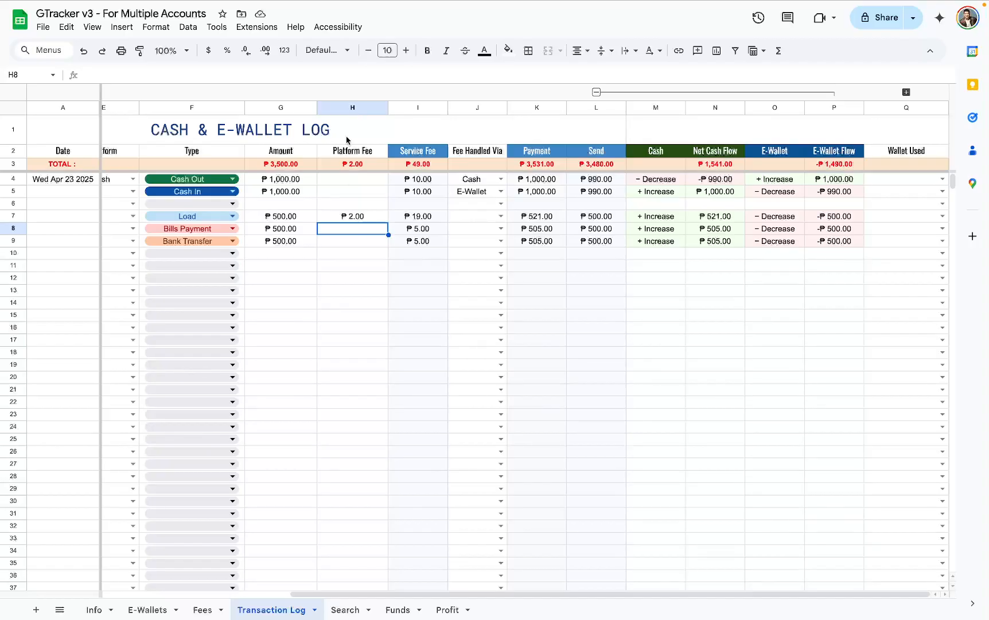
# - Examine the Platform Fee column against the Payment, Send and Service Fee columns
pyautogui.click(353, 108)
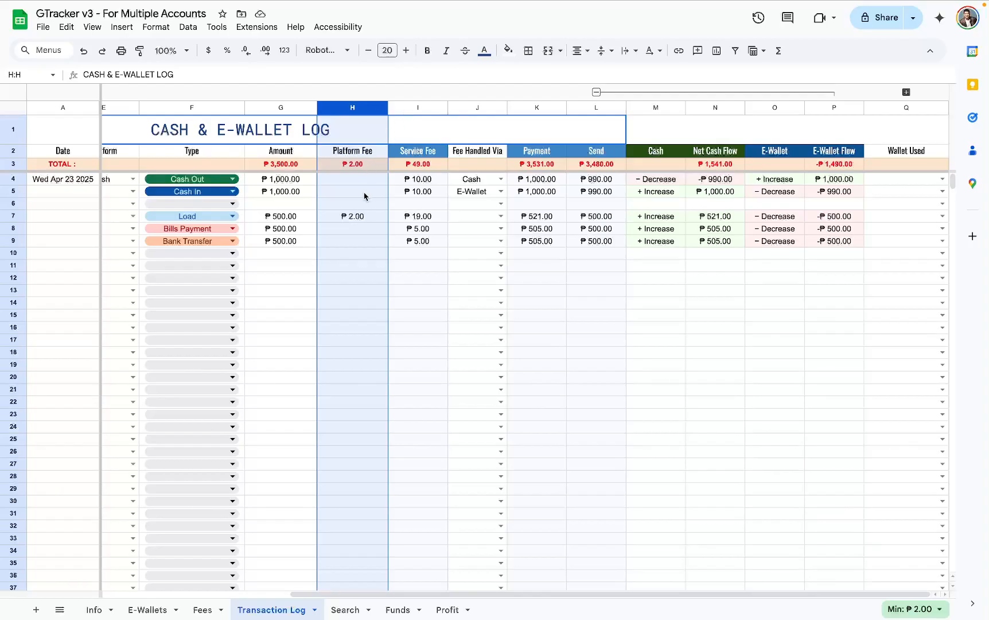
pyautogui.moveTo(361, 181); pyautogui.dragTo(359, 256)
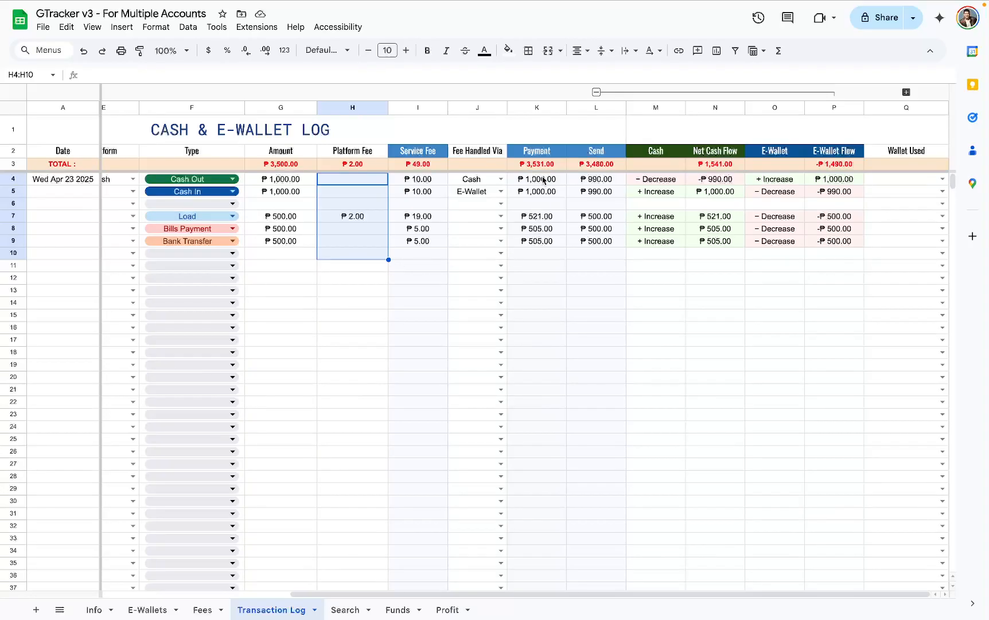
pyautogui.moveTo(541, 183); pyautogui.dragTo(545, 317)
pyautogui.moveTo(597, 179); pyautogui.dragTo(597, 302)
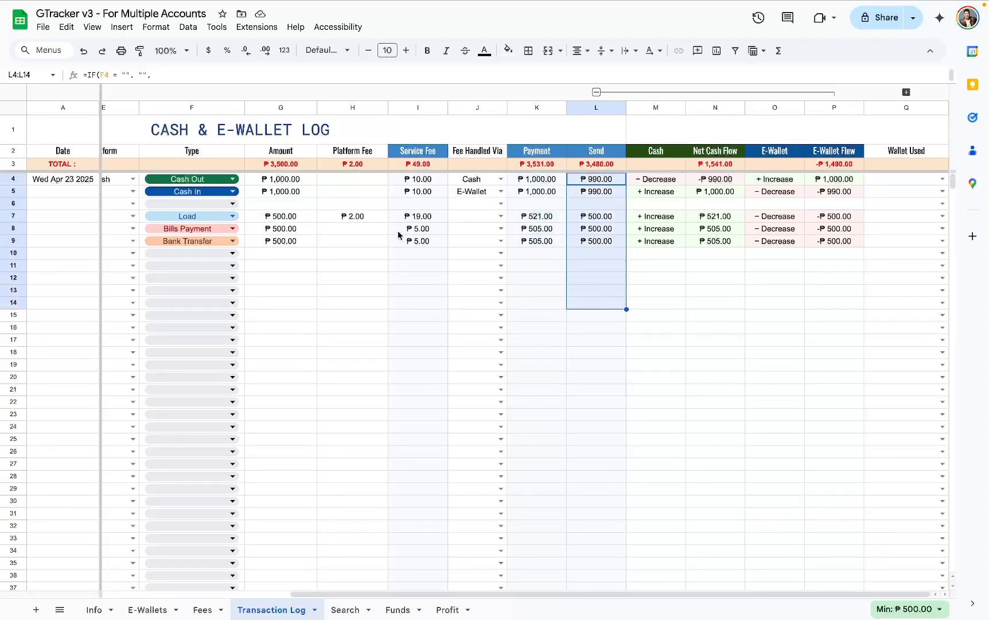
pyautogui.click(360, 108)
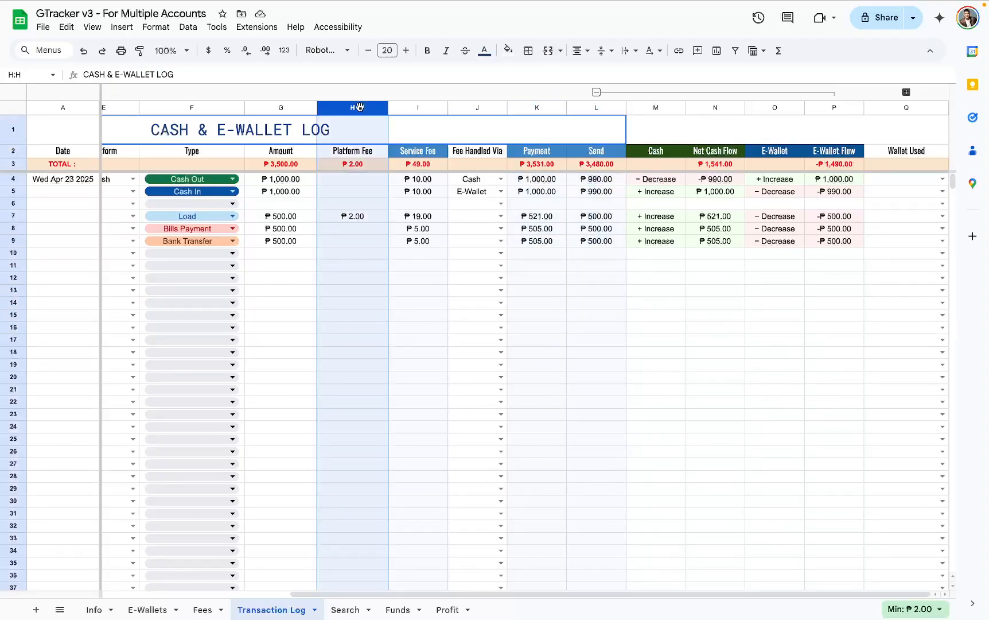
pyautogui.click(421, 109)
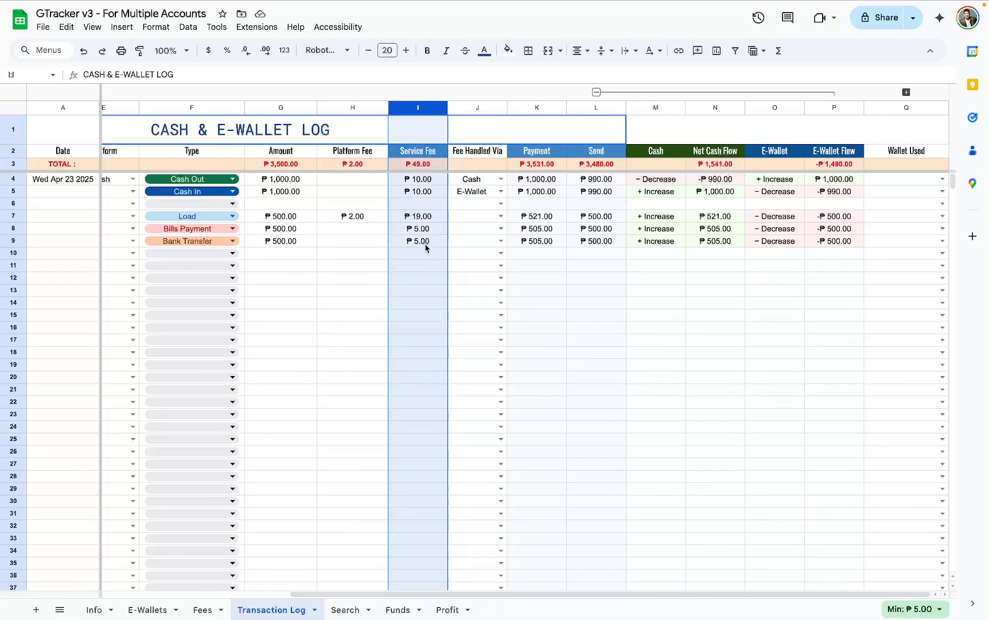
# - Enter a Platform Fee of 10 for both the Bills Payment and Bank Transfer transactions in rows 8 and 9
pyautogui.click(352, 230)
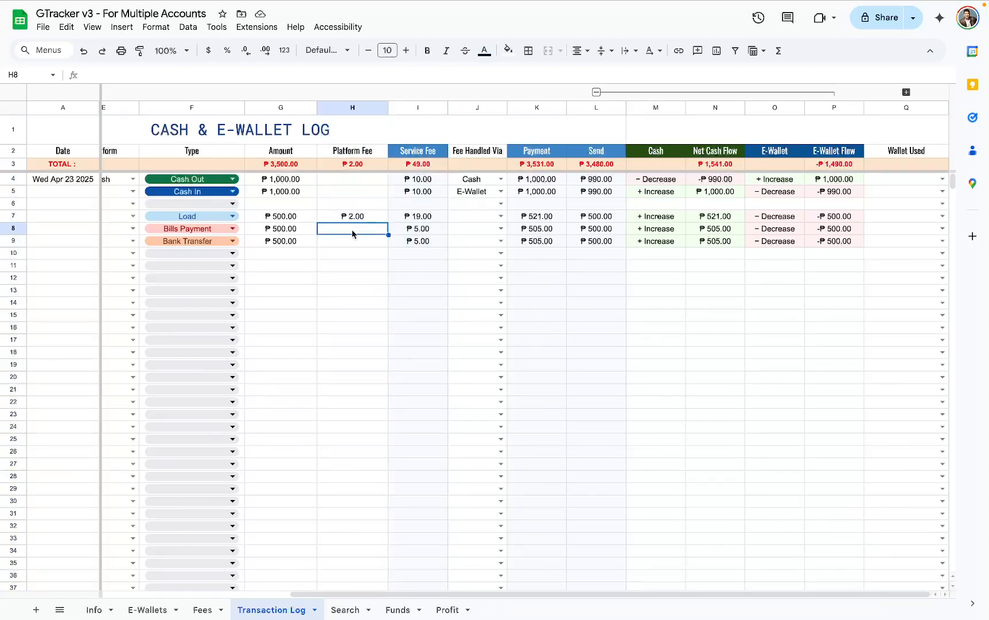
pyautogui.write('10')
pyautogui.press('Return')
pyautogui.write('10')
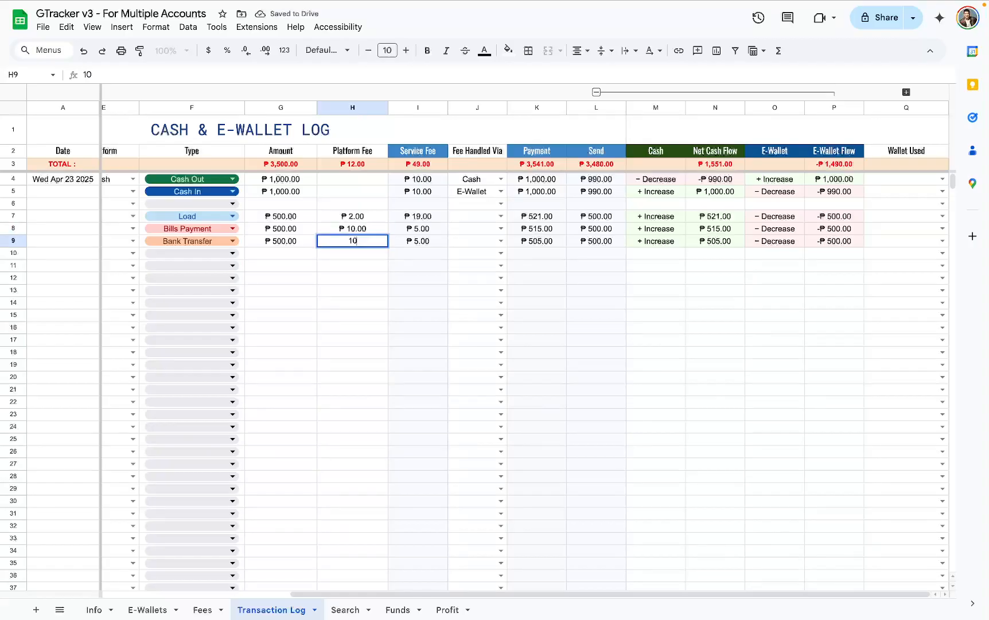
pyautogui.press('Return')
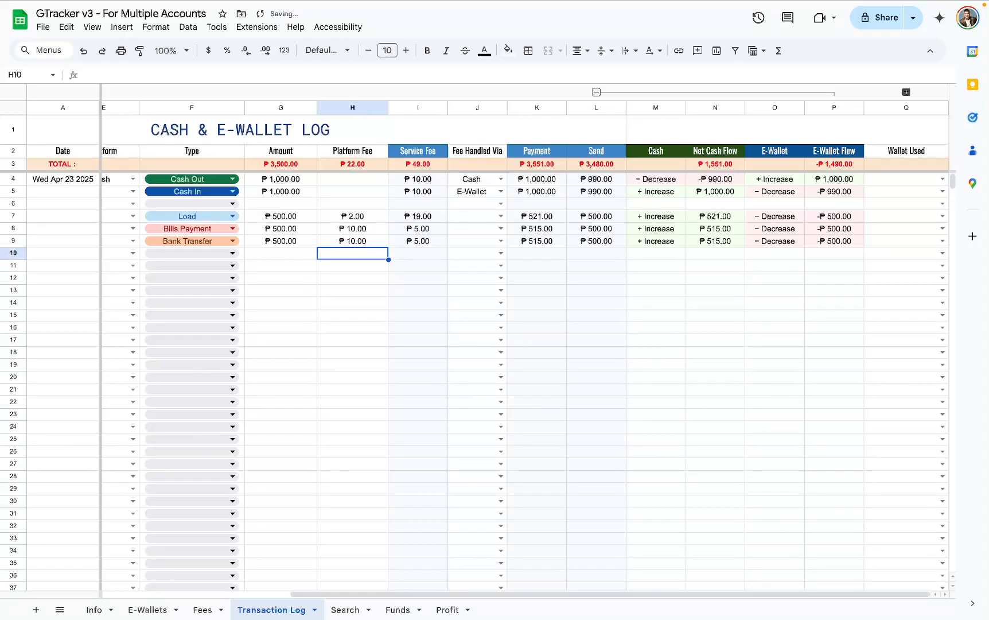
pyautogui.press('Up')
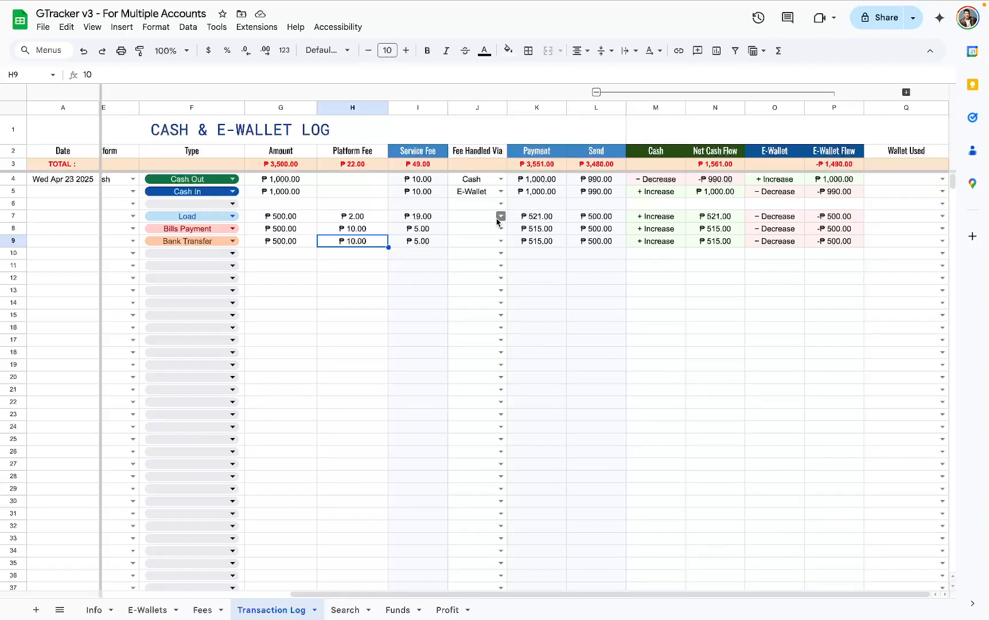
# - Try E-Wallet as the Fee Handled Via option for the Load transaction in row 7
pyautogui.moveTo(244, 217); pyautogui.dragTo(245, 246)
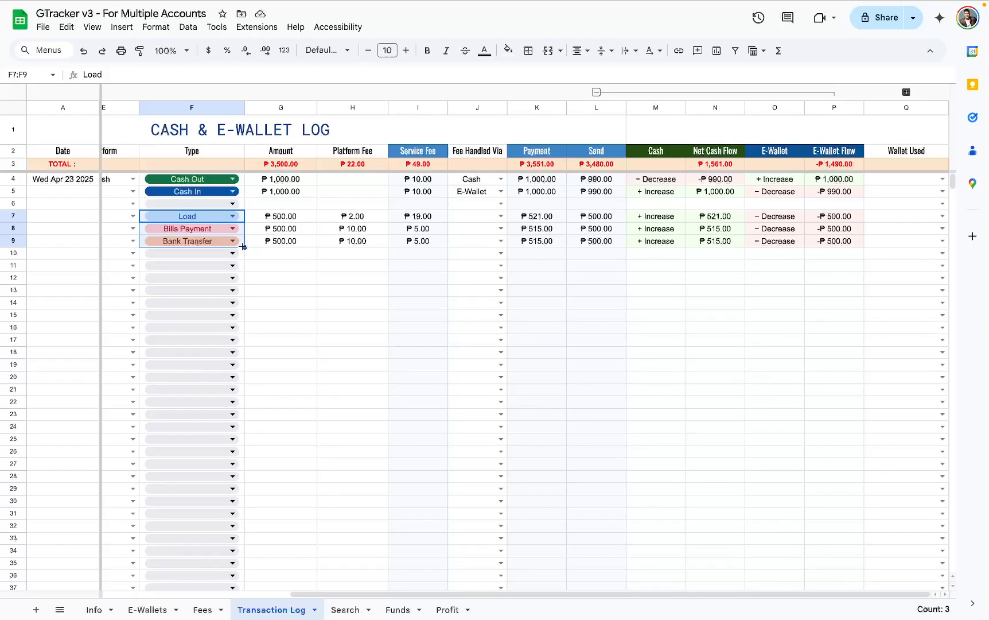
pyautogui.click(361, 218)
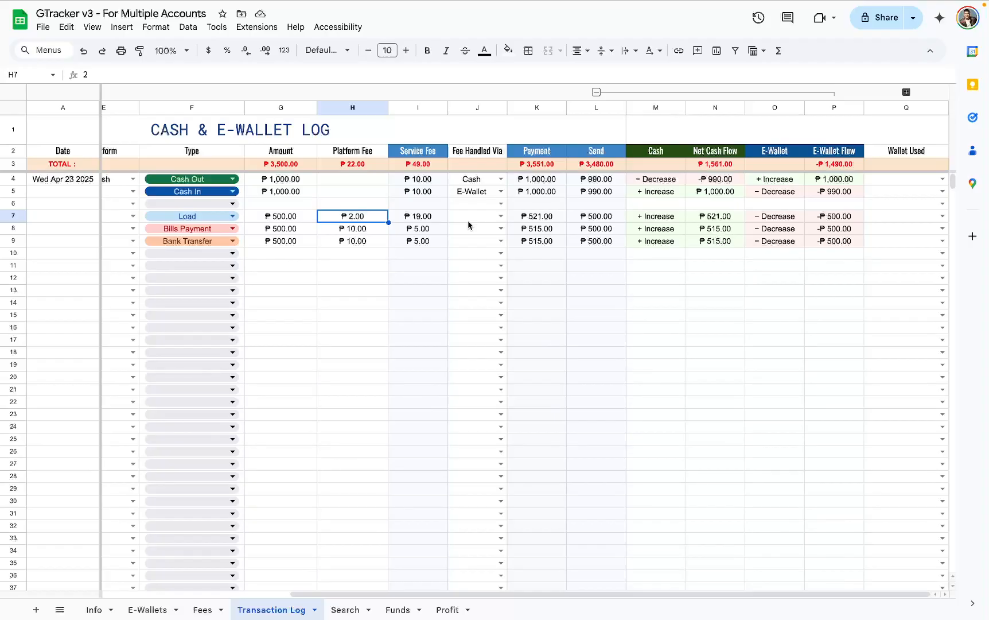
pyautogui.click(501, 216)
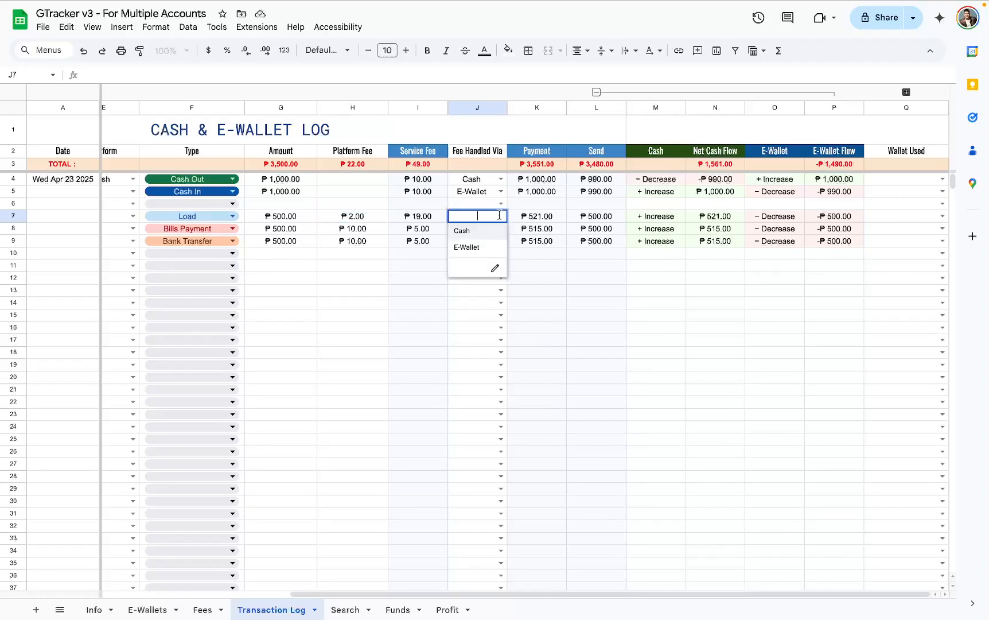
pyautogui.click(497, 247)
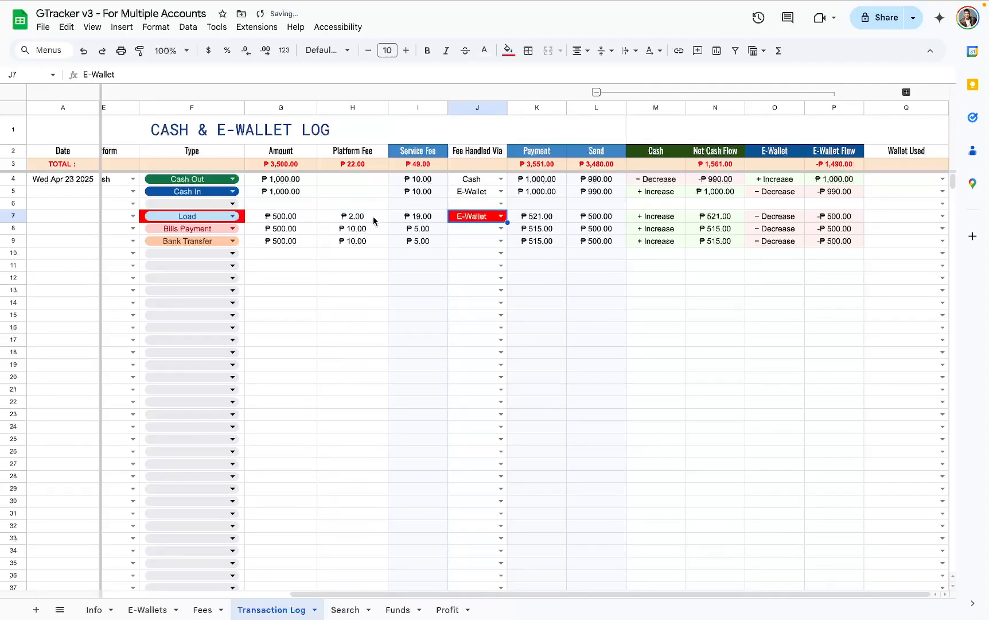
# - Compare the transaction types in rows 7 to 9 with their Service Fee cells
pyautogui.moveTo(408, 208); pyautogui.dragTo(412, 304)
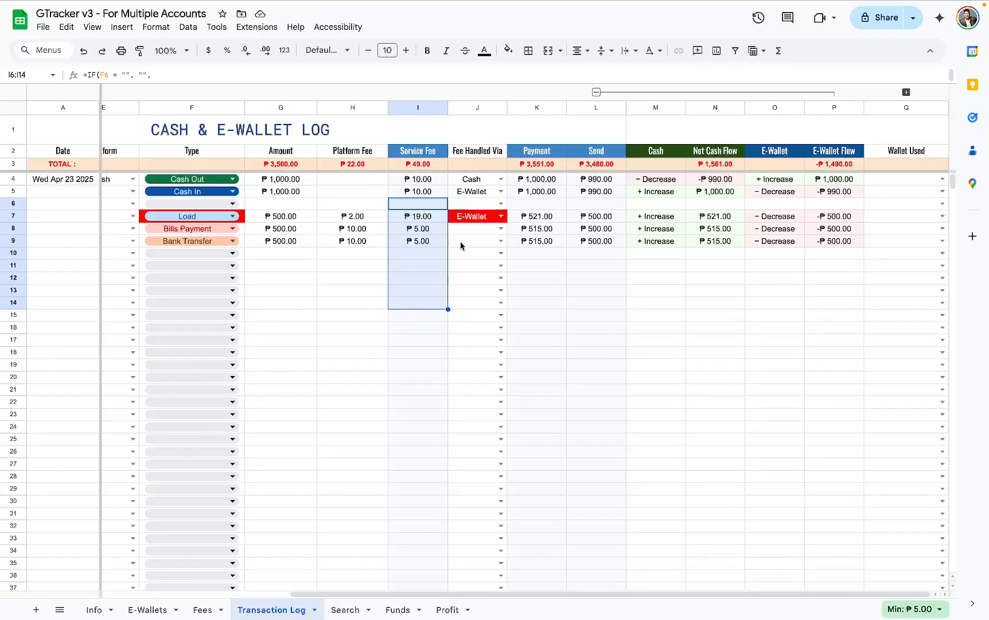
pyautogui.moveTo(242, 218); pyautogui.dragTo(242, 244)
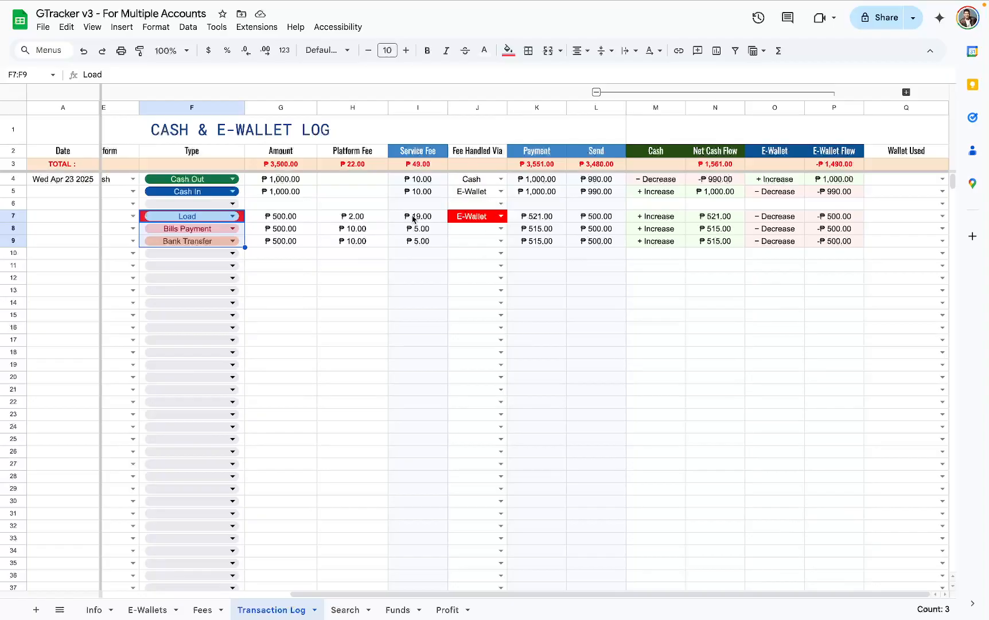
pyautogui.moveTo(411, 216); pyautogui.dragTo(417, 266)
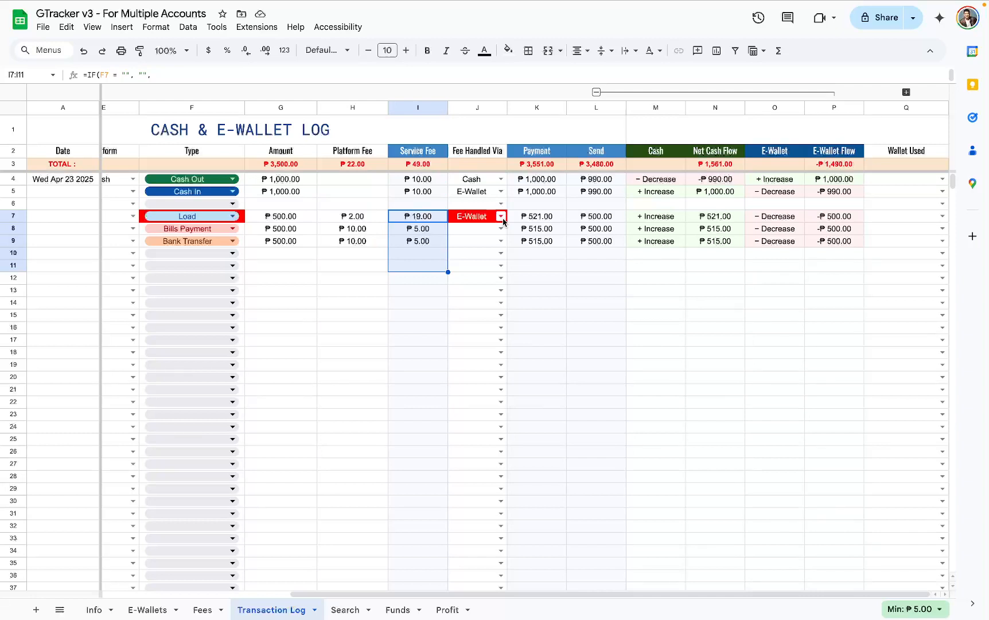
# - Set Fee Handled Via to Cash for rows 7 to 9, trying E-Wallet on the Bills Payment row first
pyautogui.click(502, 218)
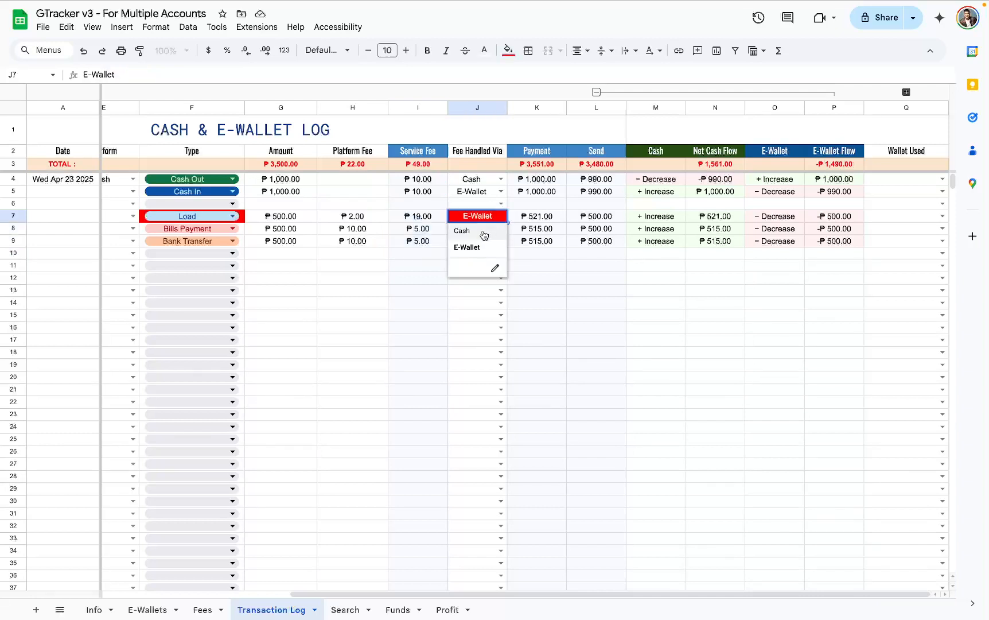
pyautogui.click(485, 232)
pyautogui.click(501, 229)
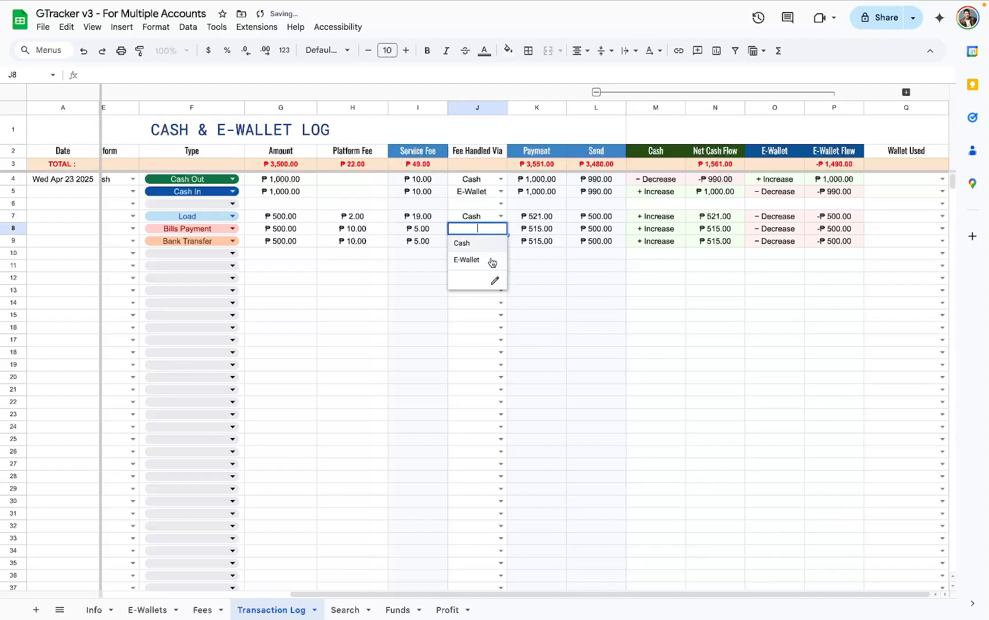
pyautogui.click(489, 260)
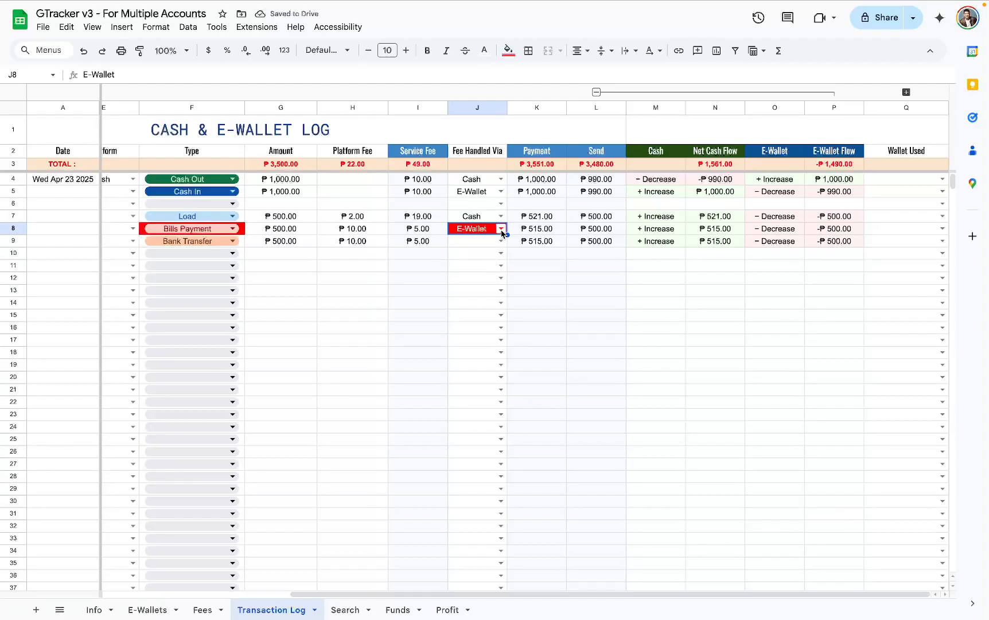
pyautogui.click(501, 229)
pyautogui.click(494, 244)
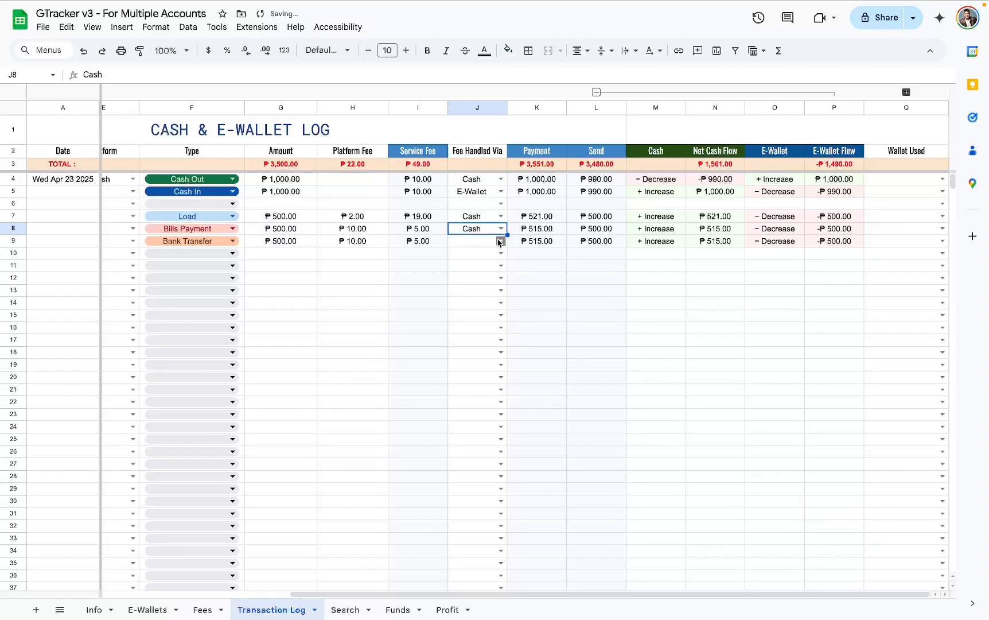
pyautogui.click(500, 241)
pyautogui.click(490, 256)
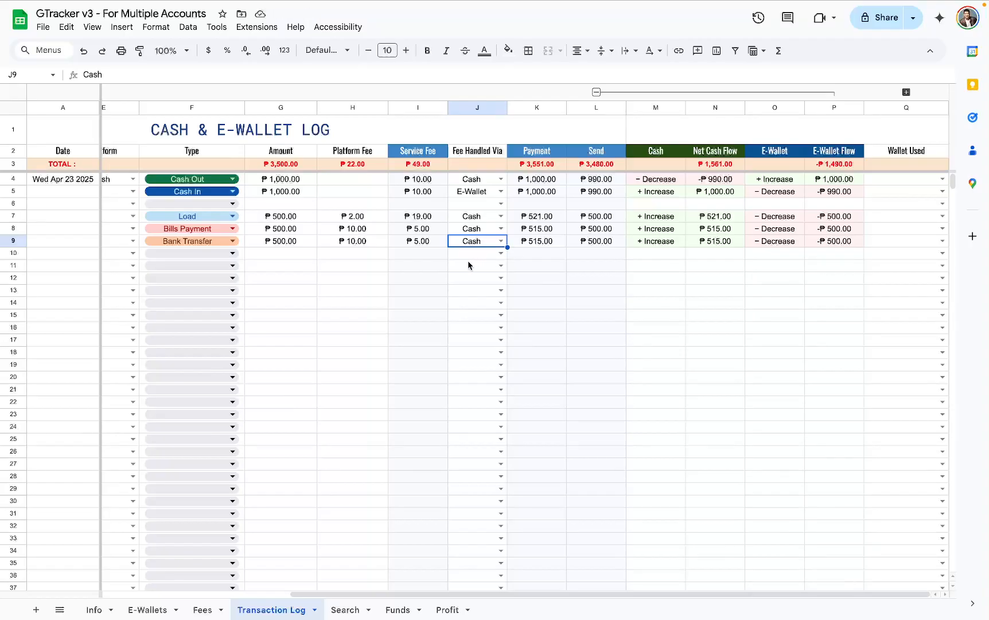
# - Set the Platform to GCash for the Cash In, Load, Bills Payment and Bank Transfer transactions in rows 5 and 7 to 9
pyautogui.hscroll(-3, 369, 273)
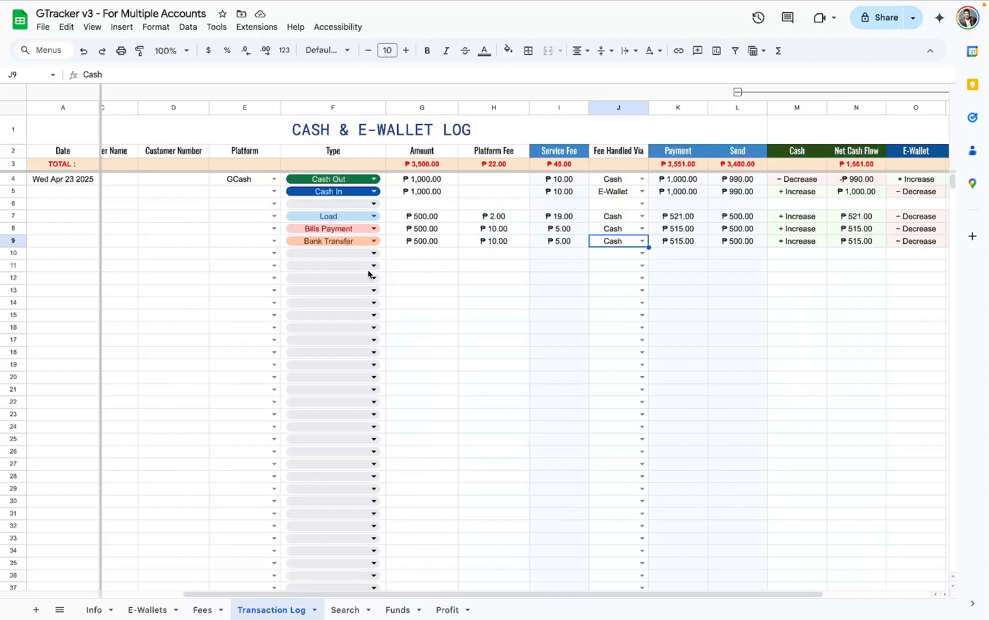
pyautogui.click(273, 192)
pyautogui.click(264, 204)
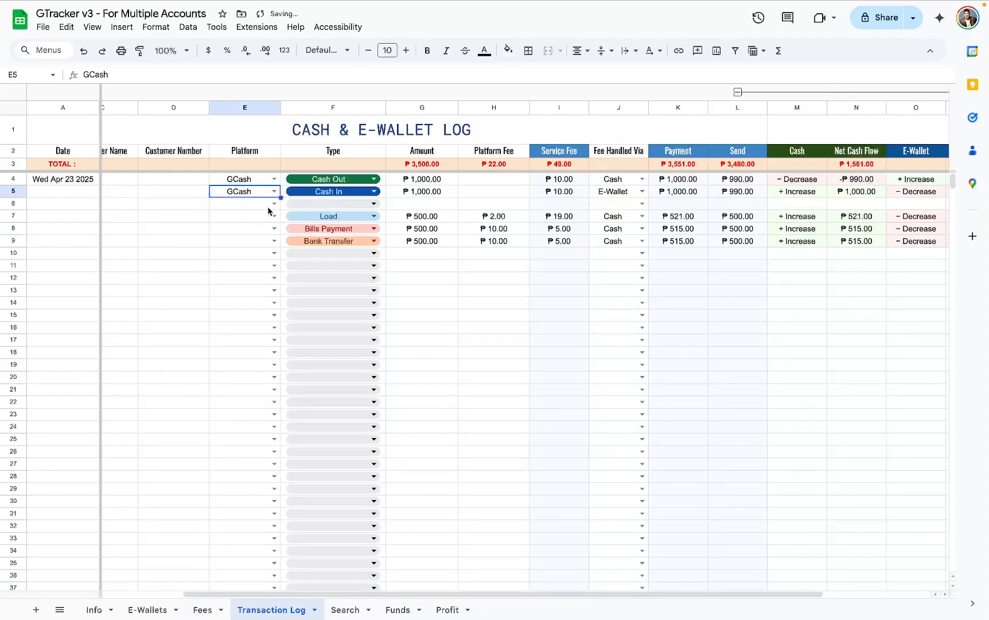
pyautogui.click(273, 215)
pyautogui.click(264, 231)
pyautogui.click(274, 229)
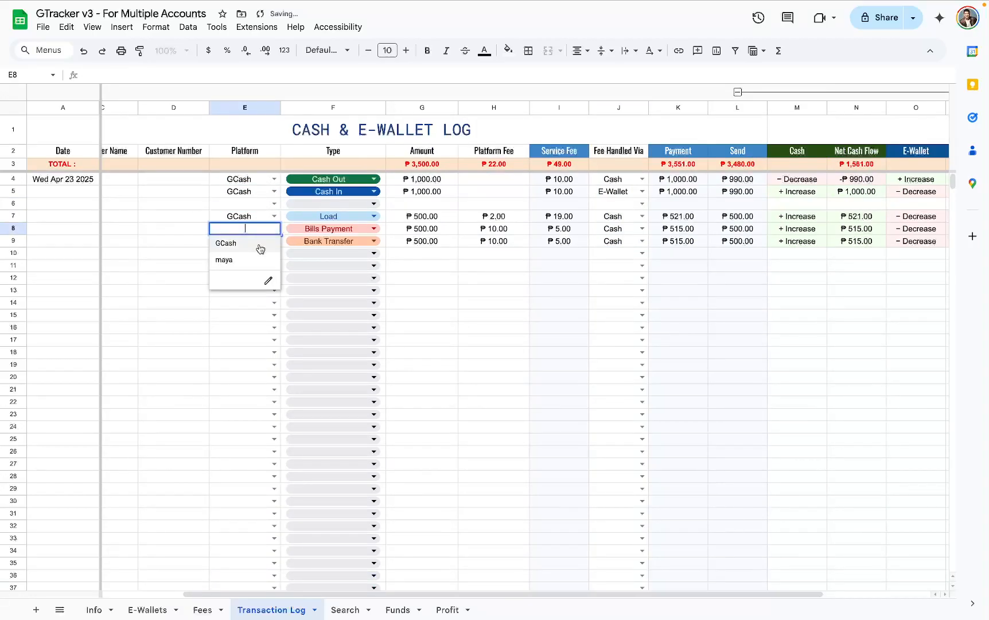
pyautogui.click(260, 243)
pyautogui.click(273, 241)
pyautogui.click(258, 257)
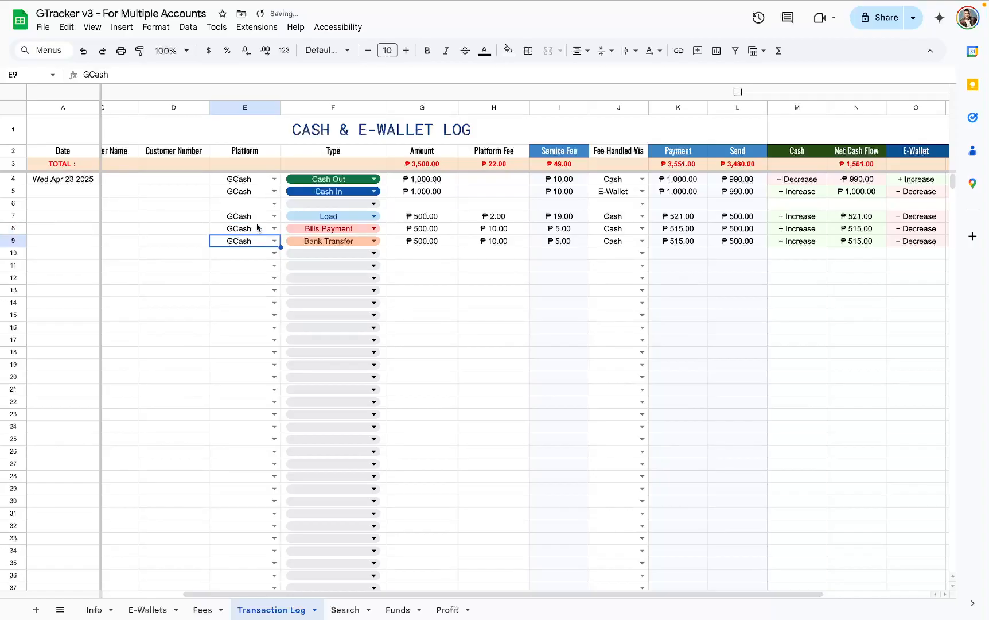
# - Set Wallet Used to GCash #1 for all five transactions in rows 4, 5 and 7 to 9
pyautogui.hscroll(3, 252, 230)
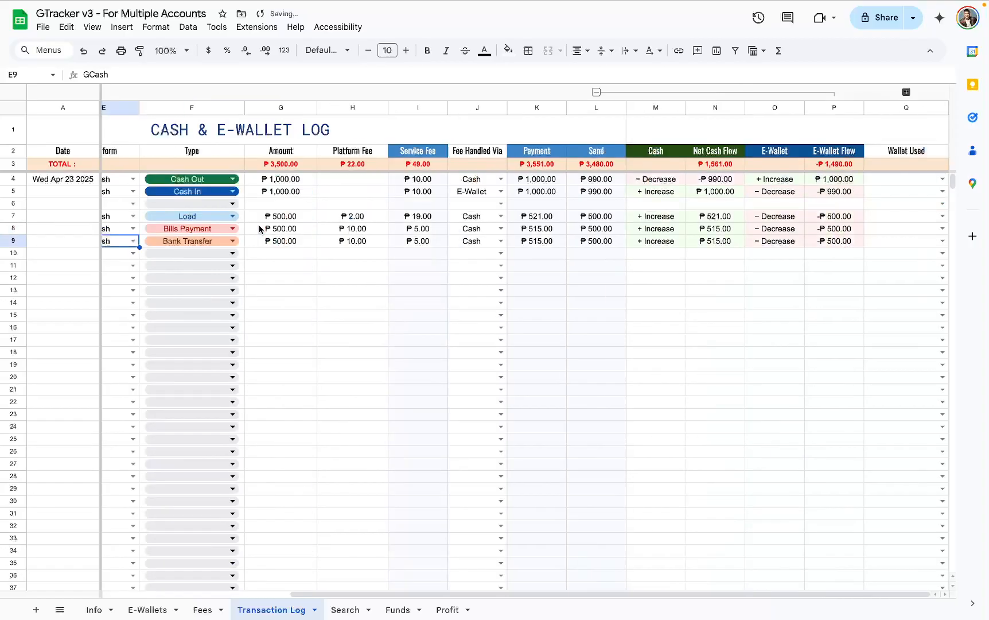
pyautogui.click(942, 179)
pyautogui.click(924, 199)
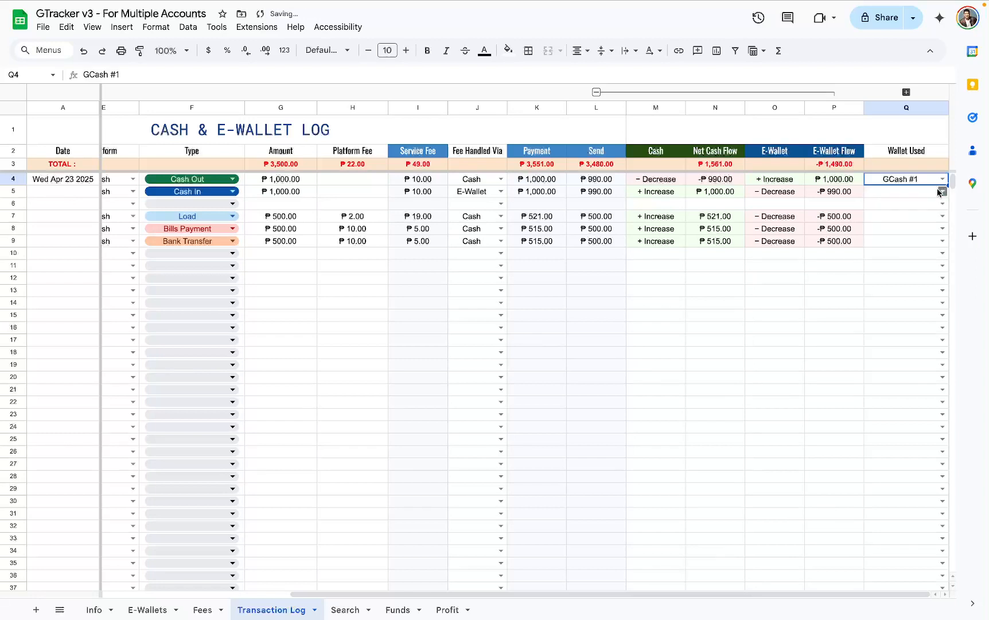
pyautogui.click(942, 192)
pyautogui.click(914, 208)
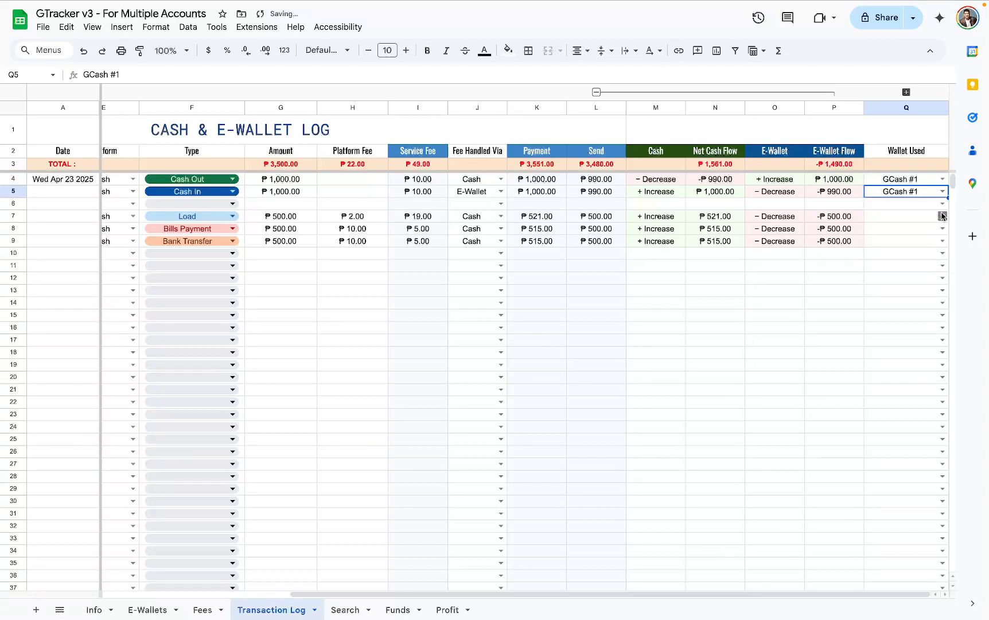
pyautogui.click(942, 216)
pyautogui.click(900, 234)
pyautogui.click(942, 228)
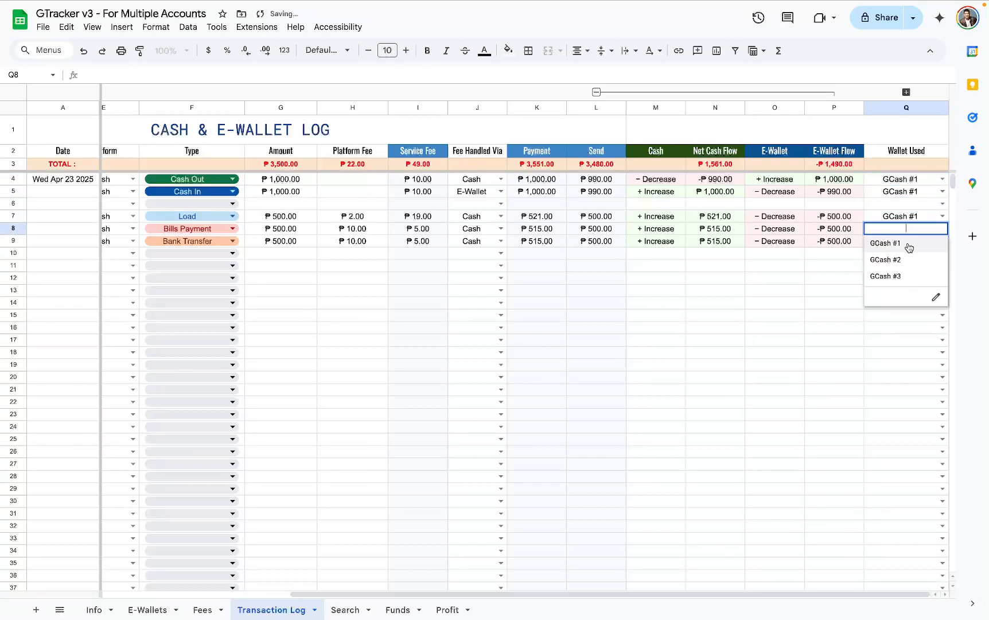
pyautogui.click(898, 246)
pyautogui.click(942, 241)
pyautogui.click(901, 260)
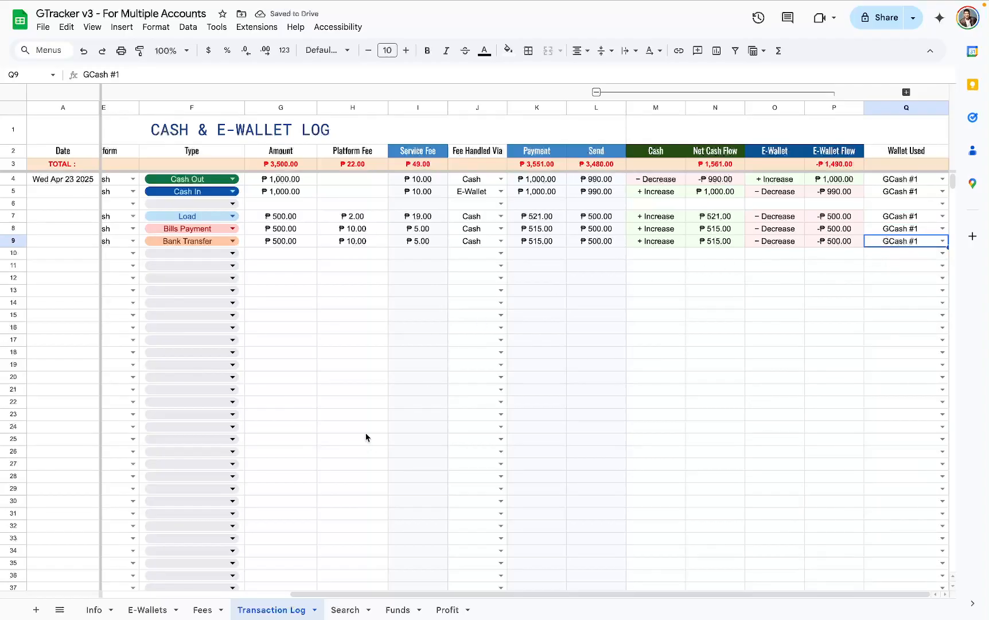
# - Check GCash #1's credit, debit and balance in the E-Wallet Registry, and the Amount In and Cash In columns in the Funds Log
pyautogui.click(157, 608)
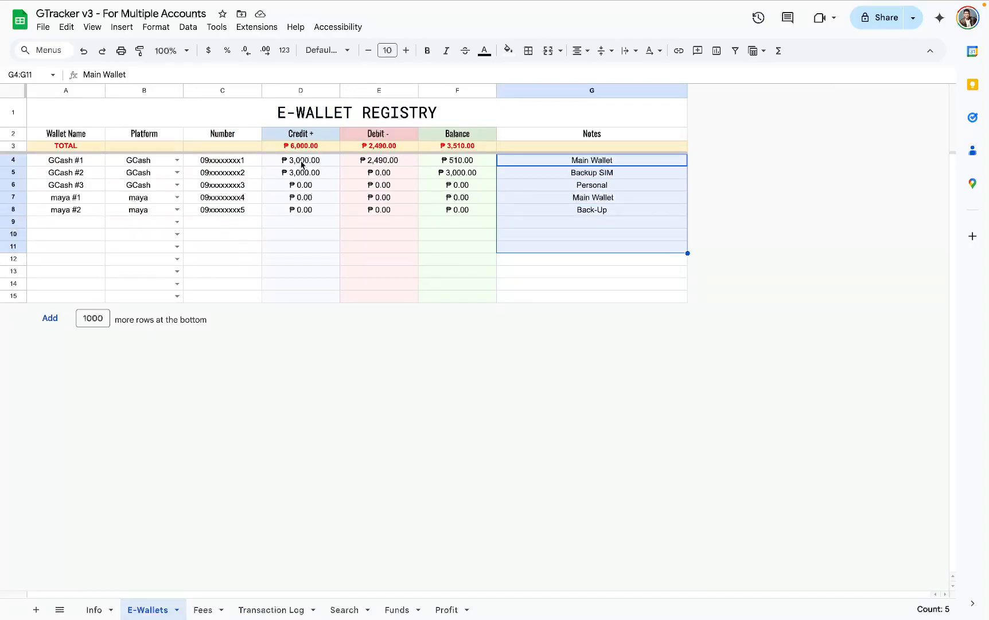
pyautogui.moveTo(302, 164); pyautogui.dragTo(437, 168)
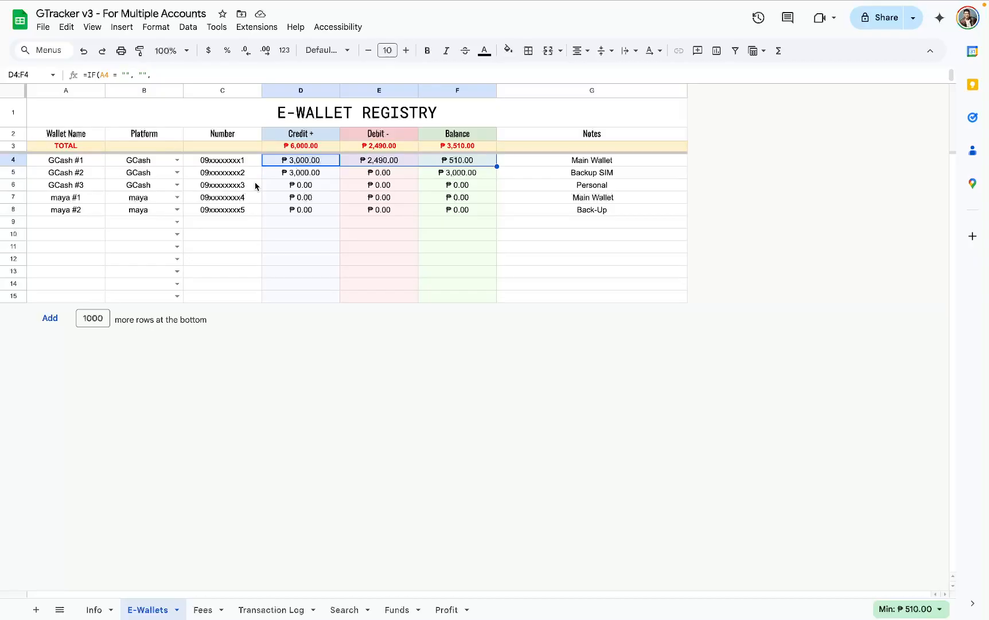
pyautogui.click(397, 608)
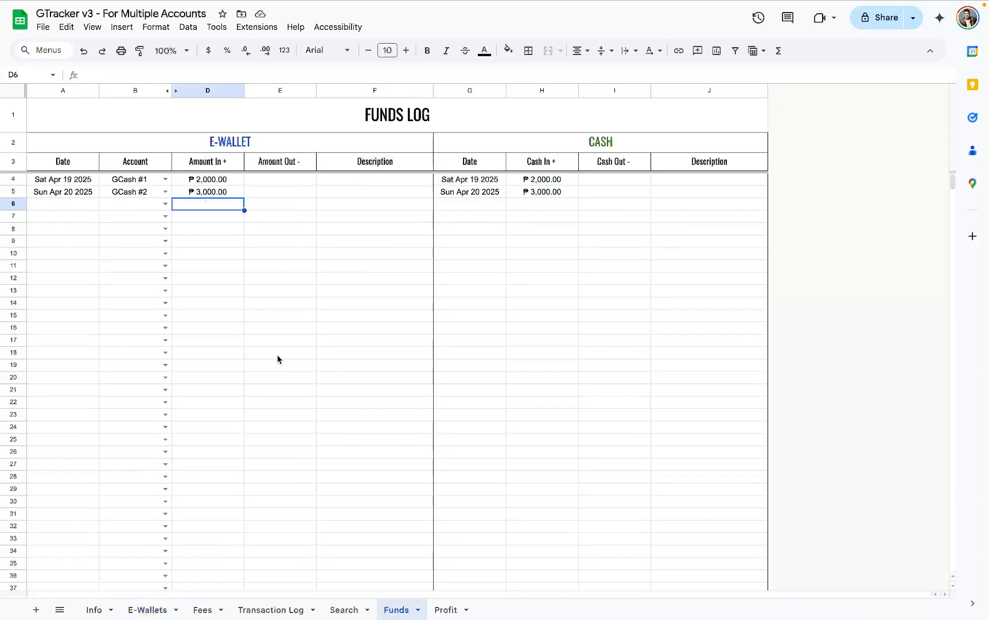
pyautogui.click(205, 90)
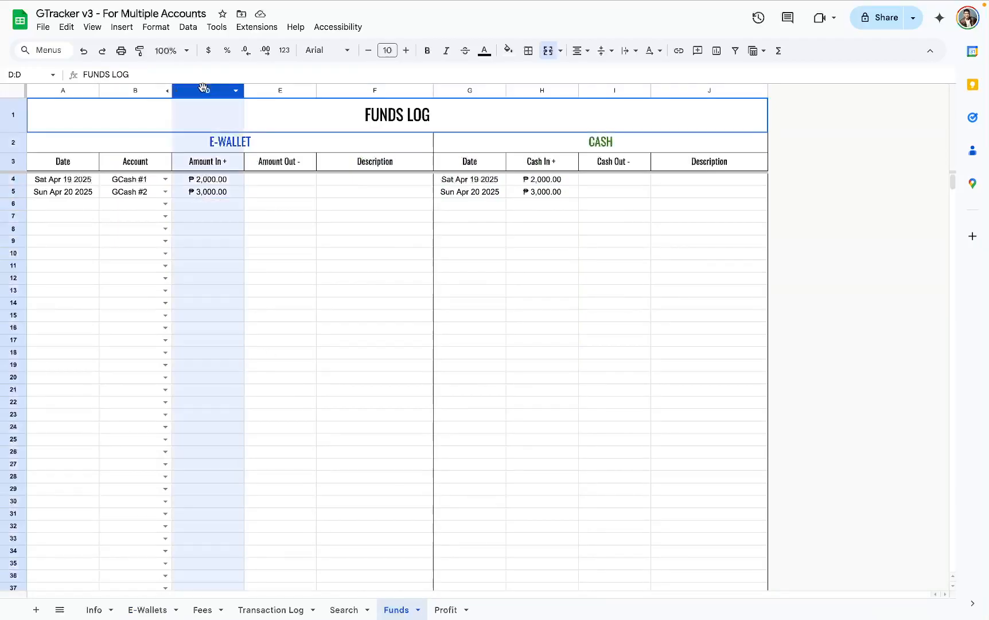
pyautogui.click(531, 90)
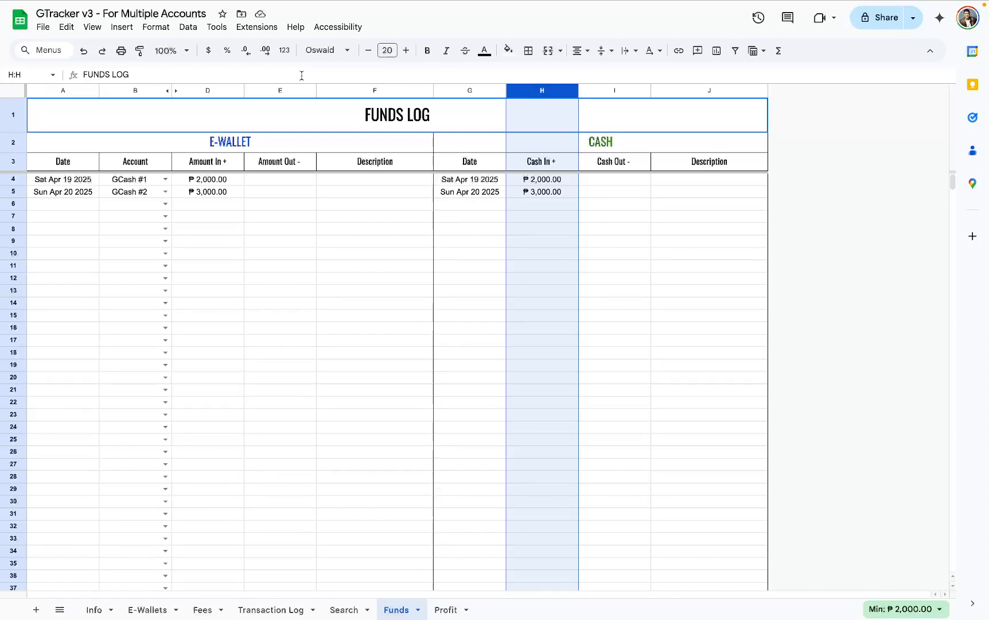
# - Examine the Amount Out, Cash Out and Description columns of the Funds Log for both e-wallet and cash
pyautogui.click(292, 90)
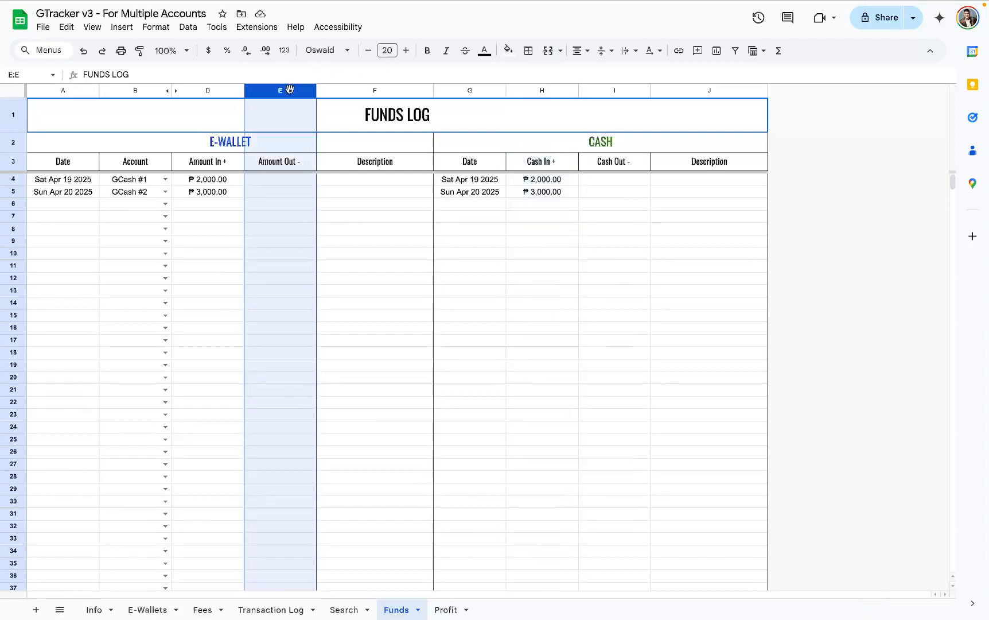
pyautogui.click(605, 91)
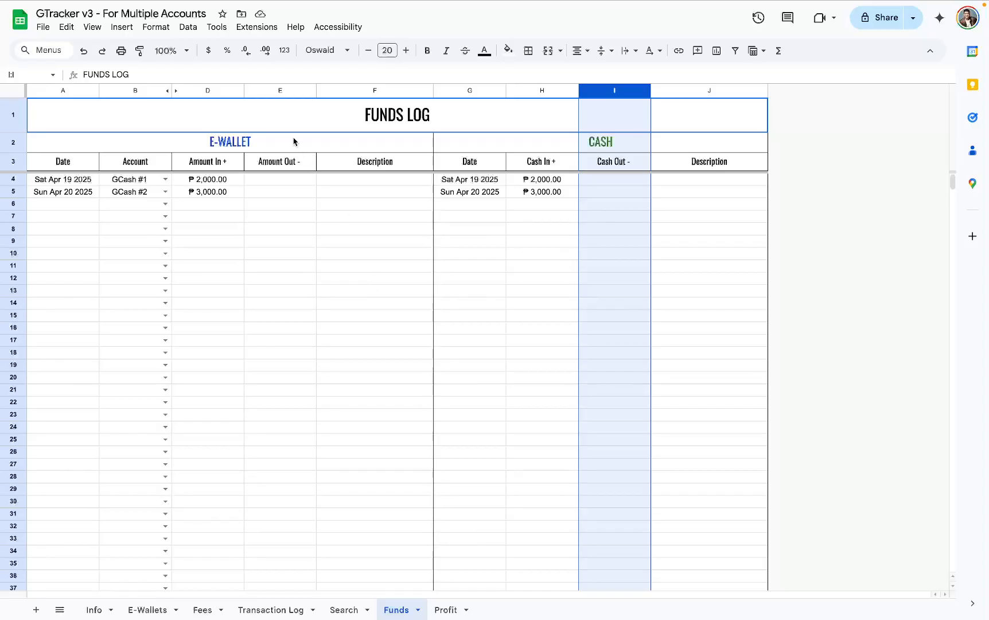
pyautogui.click(297, 93)
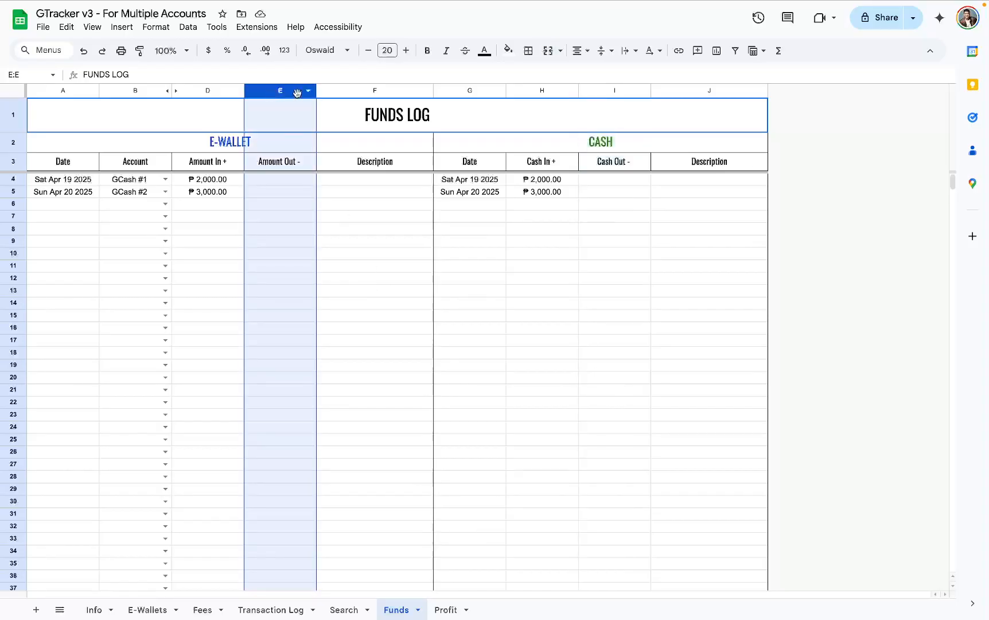
pyautogui.click(613, 90)
pyautogui.click(269, 92)
pyautogui.click(378, 91)
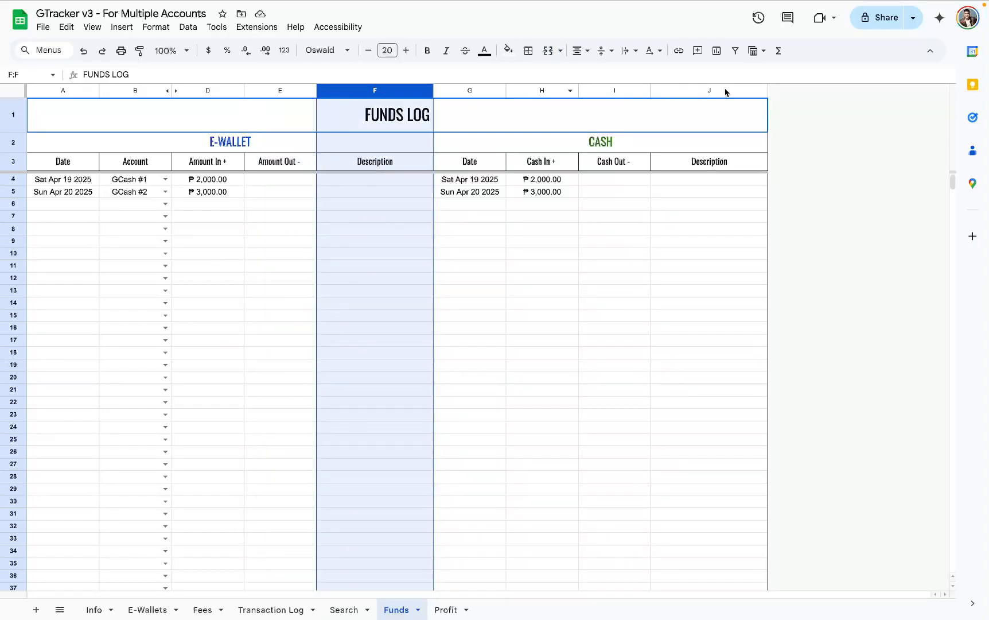
pyautogui.click(726, 92)
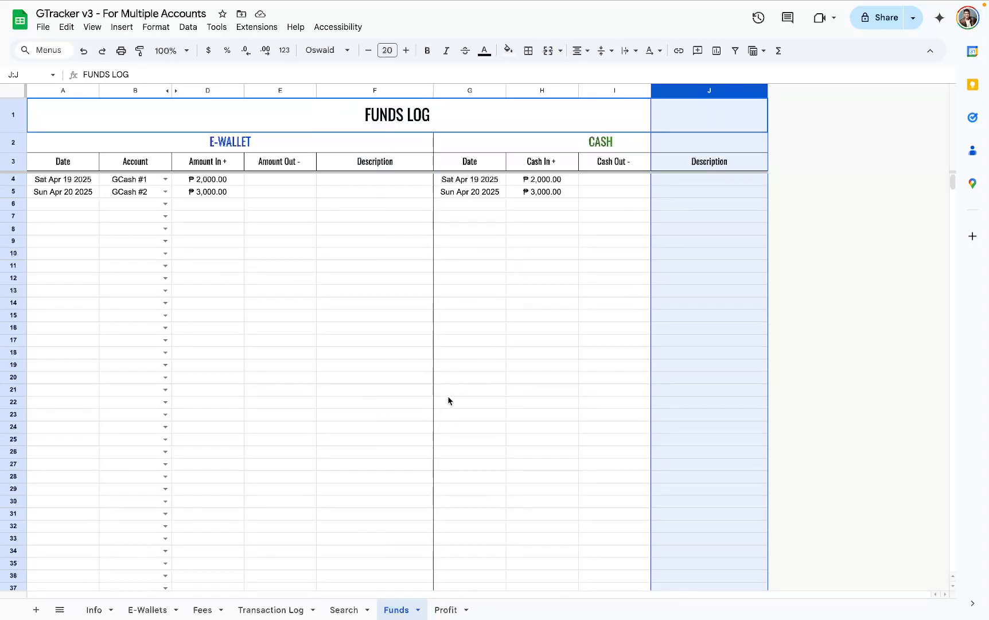
# - Review the Credit, Debit and Balance columns for every wallet in the E-Wallet Registry
pyautogui.click(149, 610)
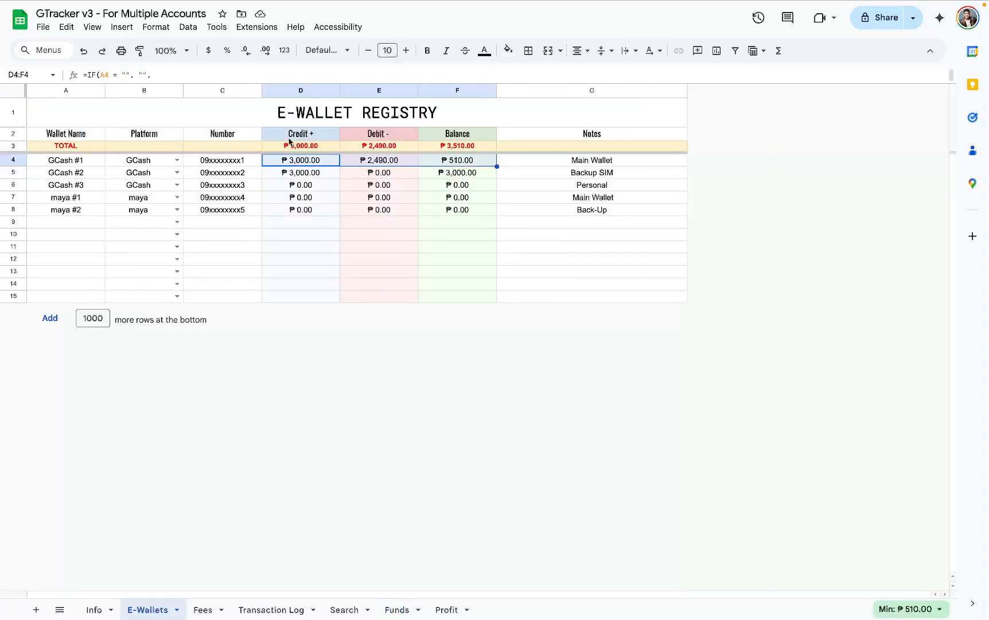
pyautogui.moveTo(315, 167); pyautogui.dragTo(441, 296)
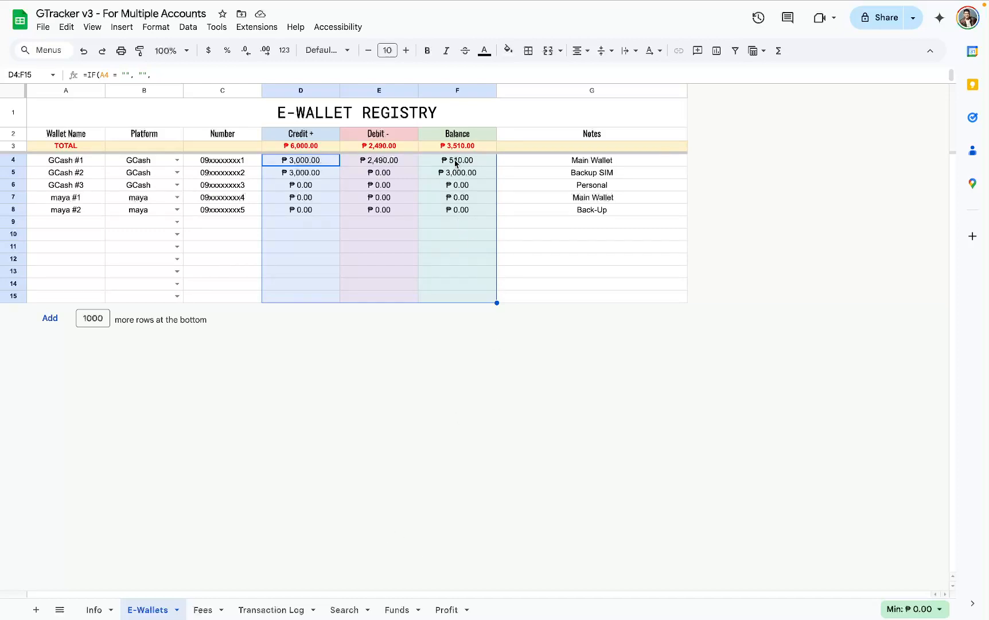
pyautogui.moveTo(455, 163); pyautogui.dragTo(452, 299)
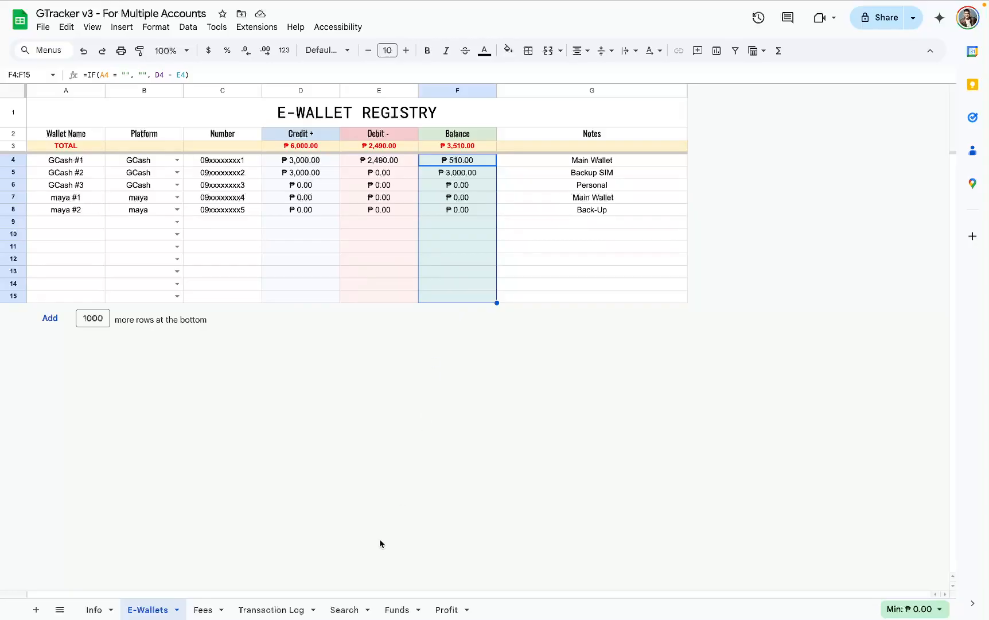
# - Review the filter fields on the Search sheet and clear the Platform filter
pyautogui.click(349, 602)
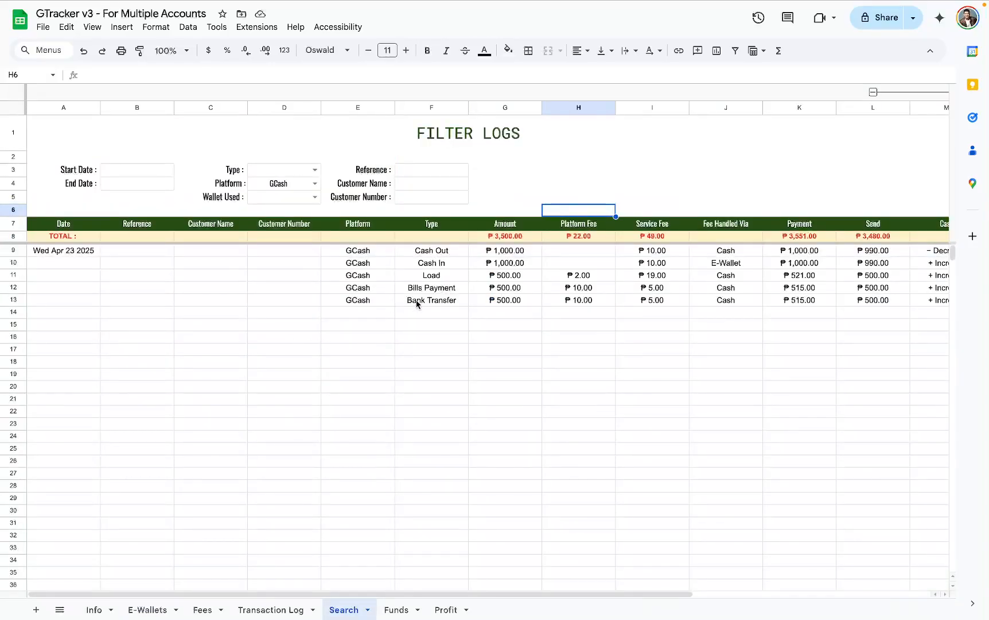
pyautogui.hscroll(5, 415, 304)
pyautogui.hscroll(-5, 669, 316)
pyautogui.moveTo(83, 170); pyautogui.dragTo(463, 202)
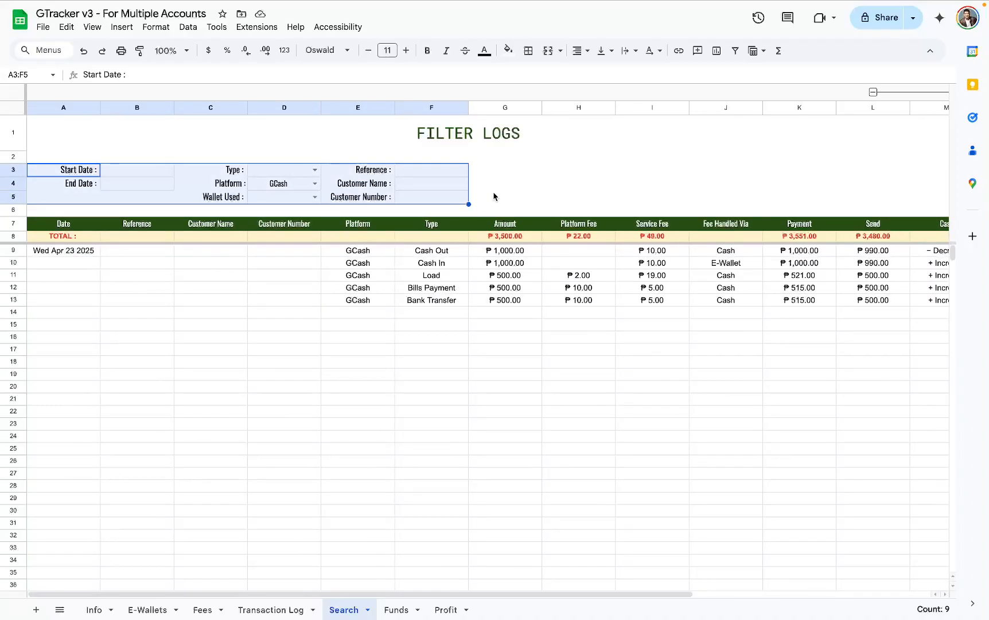
pyautogui.click(472, 200)
pyautogui.click(285, 186)
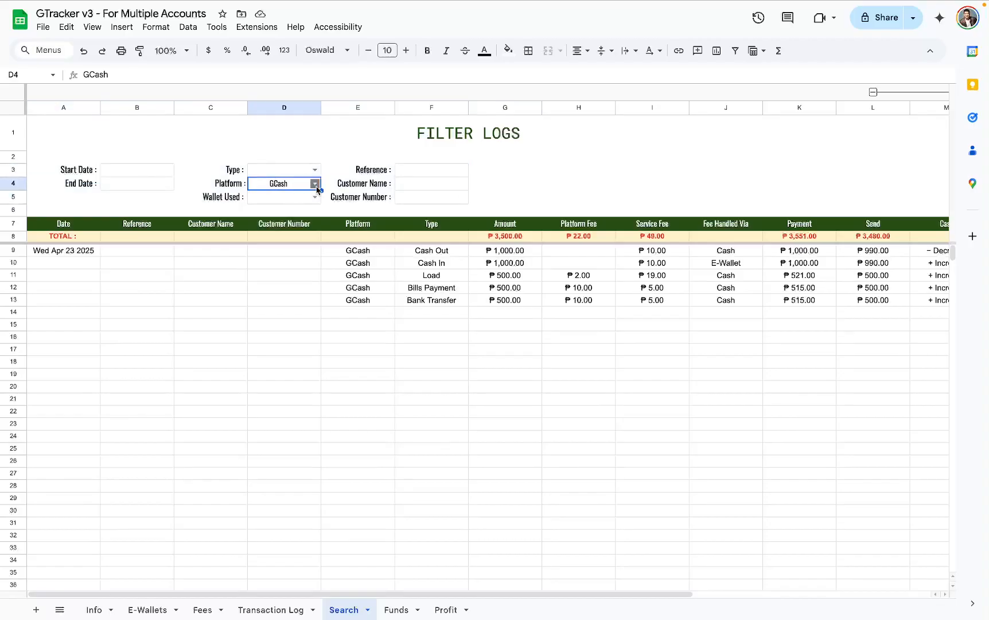
pyautogui.press('Delete')
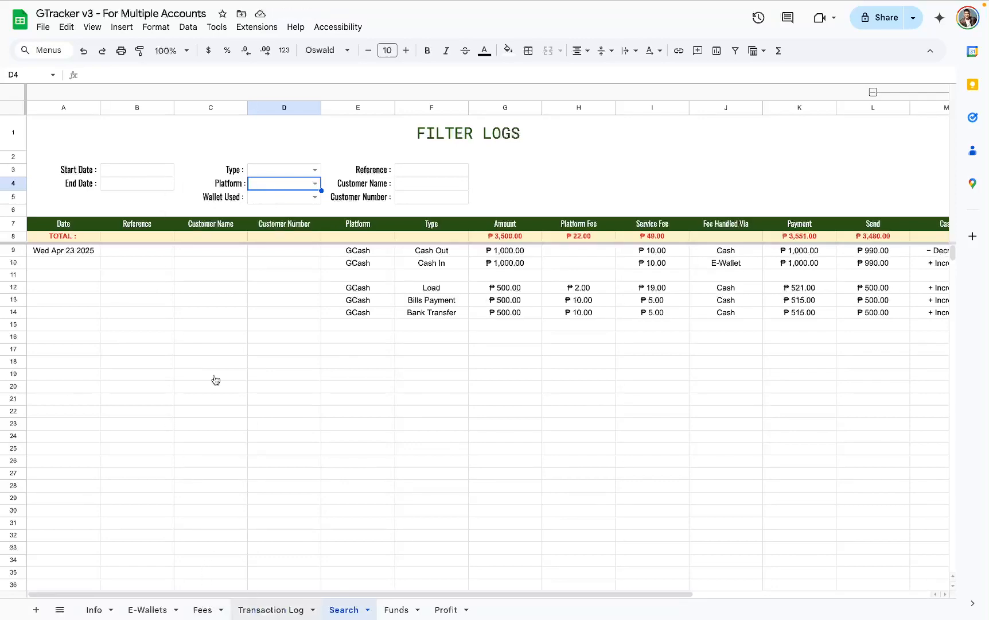
# - Fill the date Wed Apr 23 2025 from row 4 down through row 9 of the Transaction Log, and select those rows' entries
pyautogui.hscroll(-4, 119, 247)
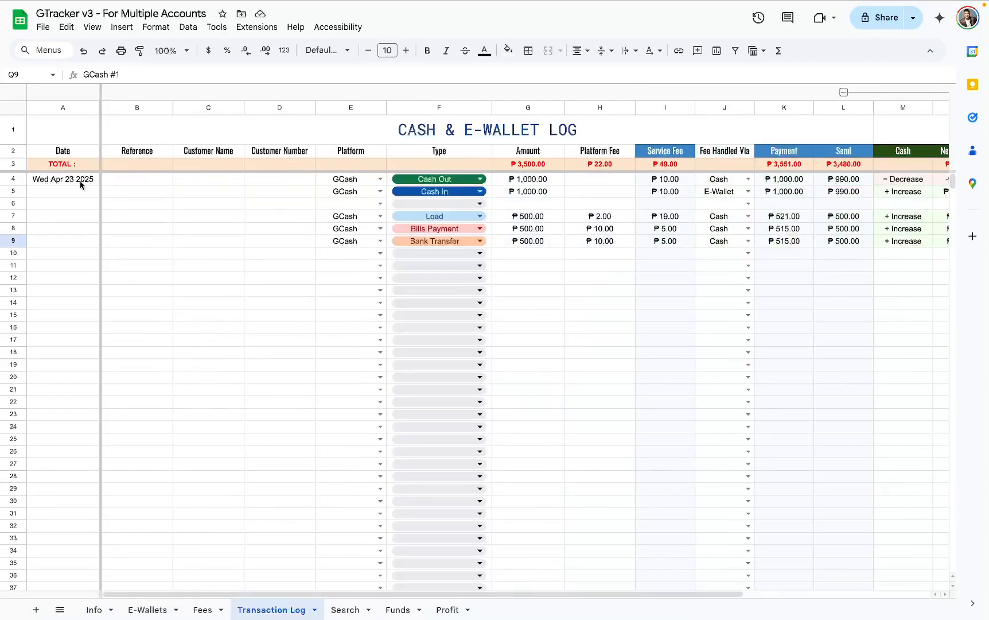
pyautogui.moveTo(81, 184); pyautogui.dragTo(82, 240)
pyautogui.hotkey('ctrl', 'd')
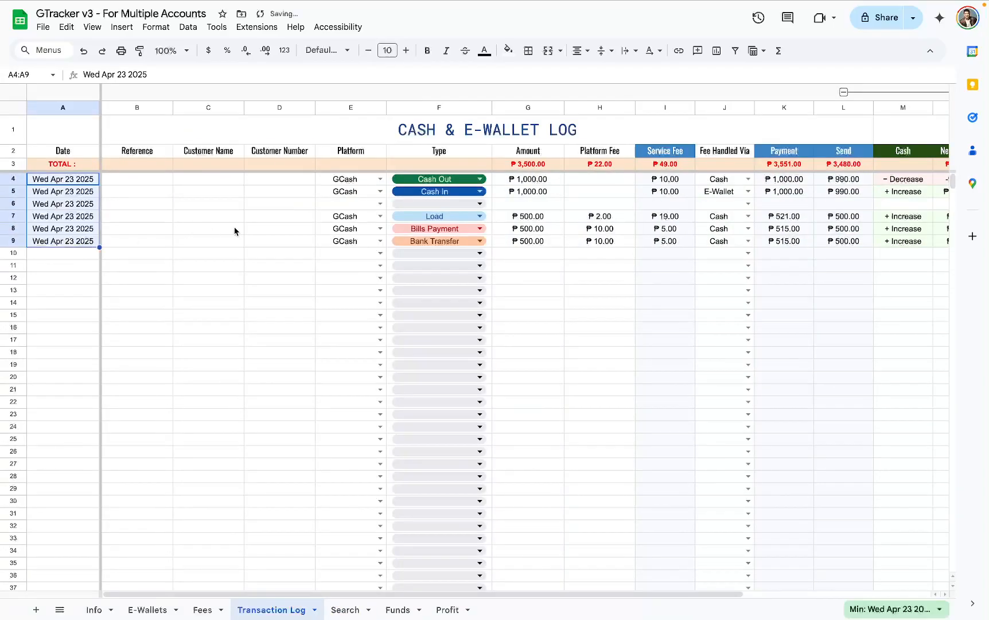
pyautogui.hotkey('ctrl', 'shift', 'Right')
pyautogui.hscroll(-5, 378, 220)
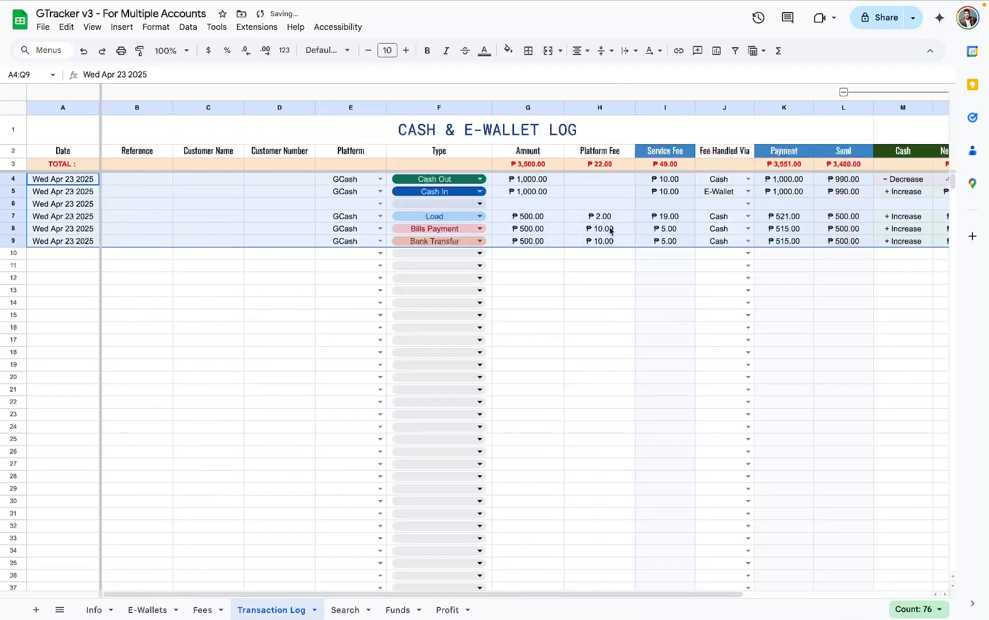
# - Change the Platform to maya for the Load, Bills Payment and Bank Transfer transactions in rows 7 to 9
pyautogui.click(380, 215)
pyautogui.click(353, 247)
pyautogui.click(380, 228)
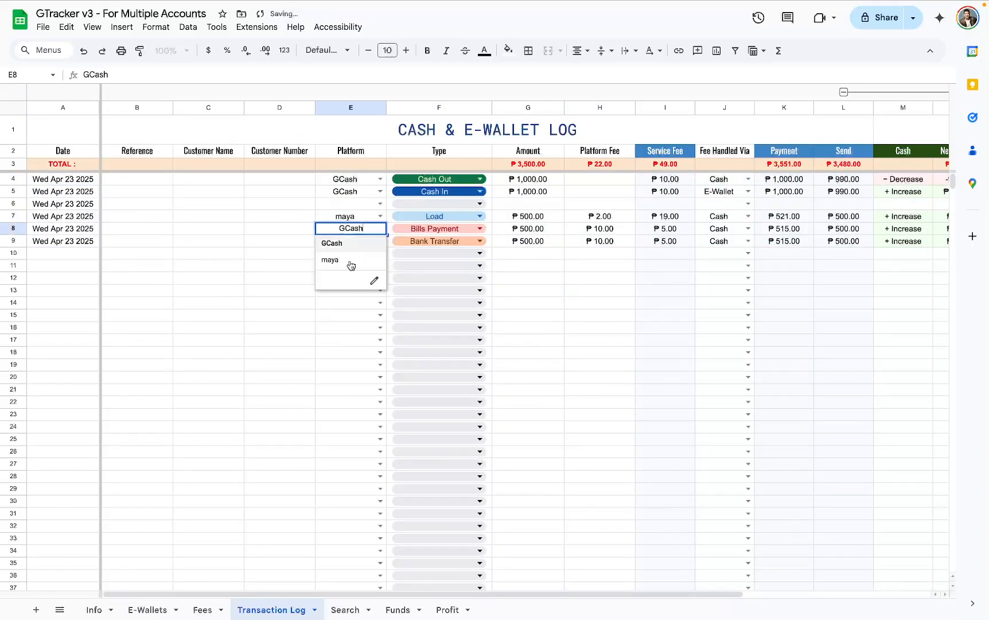
pyautogui.click(351, 261)
pyautogui.click(380, 241)
pyautogui.click(356, 273)
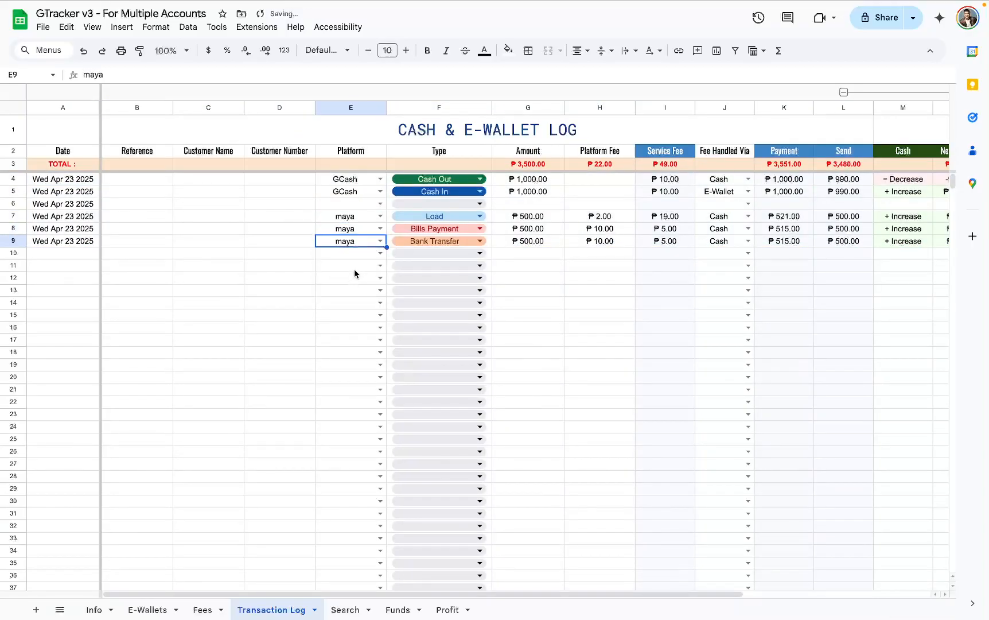
# - Change Wallet Used to maya #1 for the Load, Bills Payment and Bank Transfer transactions in rows 7 to 9
pyautogui.hscroll(5, 356, 274)
pyautogui.click(941, 215)
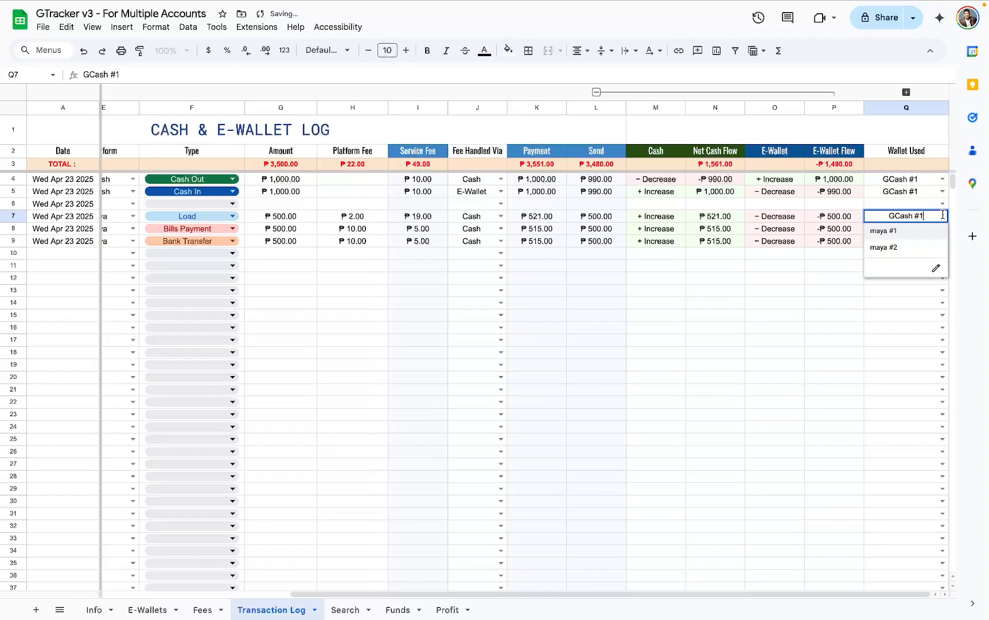
pyautogui.click(914, 234)
pyautogui.click(943, 229)
pyautogui.click(904, 243)
pyautogui.click(943, 240)
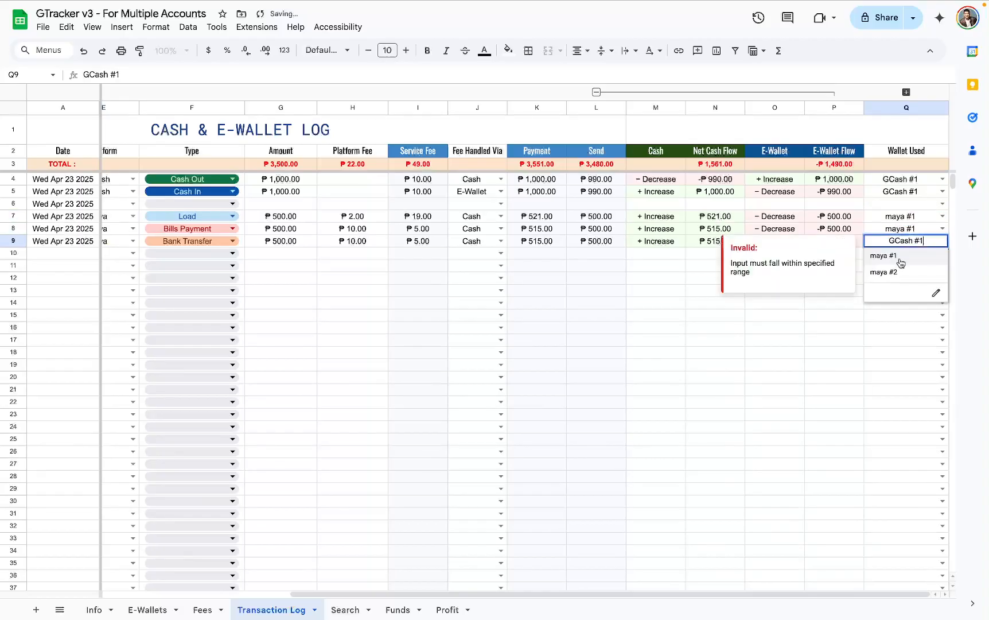
pyautogui.click(901, 256)
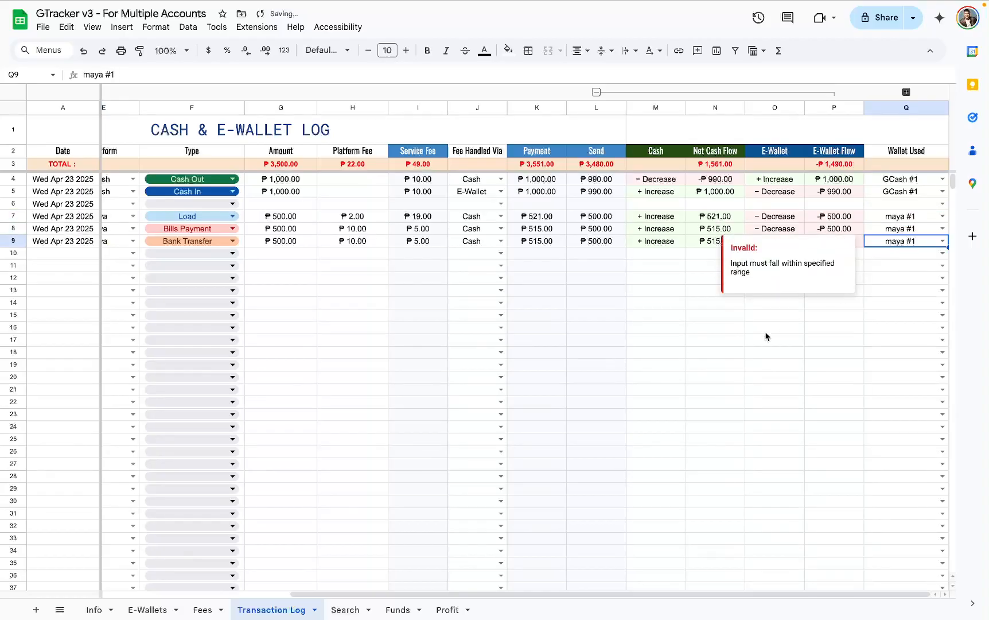
# - Filter the logs on the Search sheet by Platform GCash and look over the matching rows through to Wallet Used
pyautogui.click(351, 610)
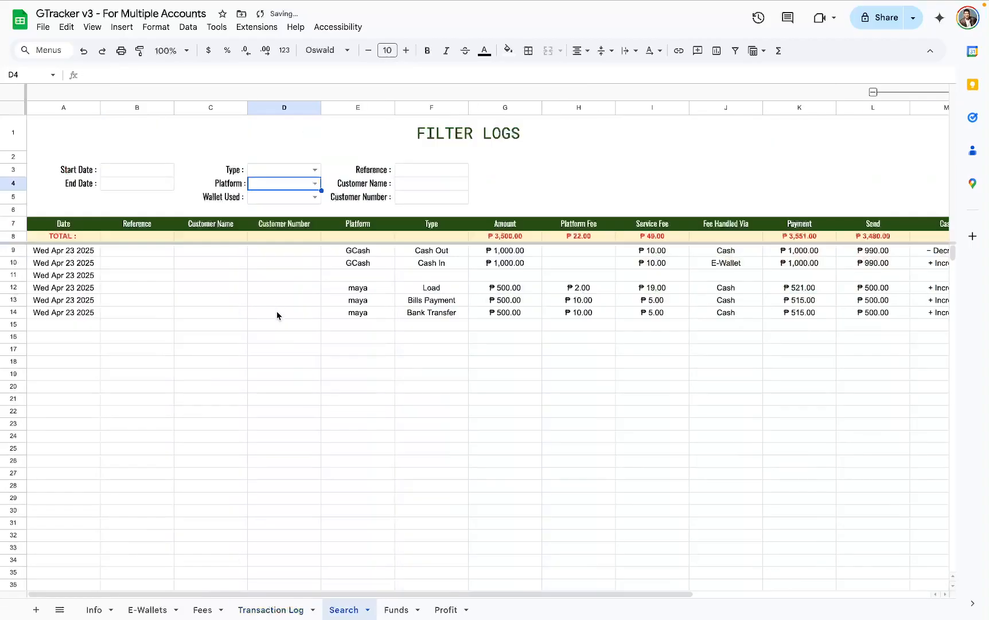
pyautogui.click(316, 183)
pyautogui.click(299, 202)
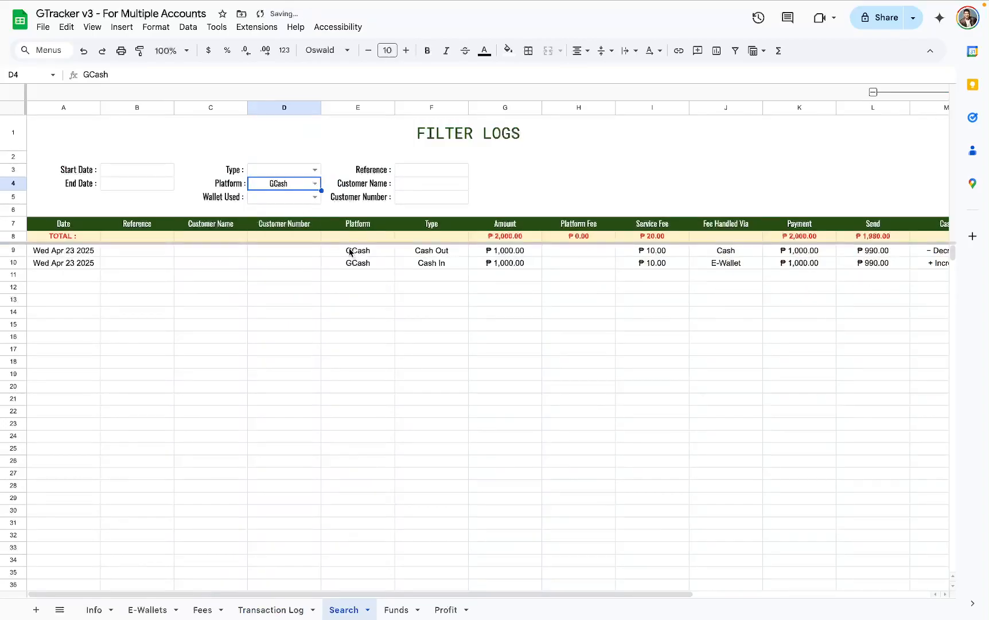
pyautogui.moveTo(351, 252); pyautogui.dragTo(357, 264)
pyautogui.press('super+a')
pyautogui.hscroll(6, 374, 269)
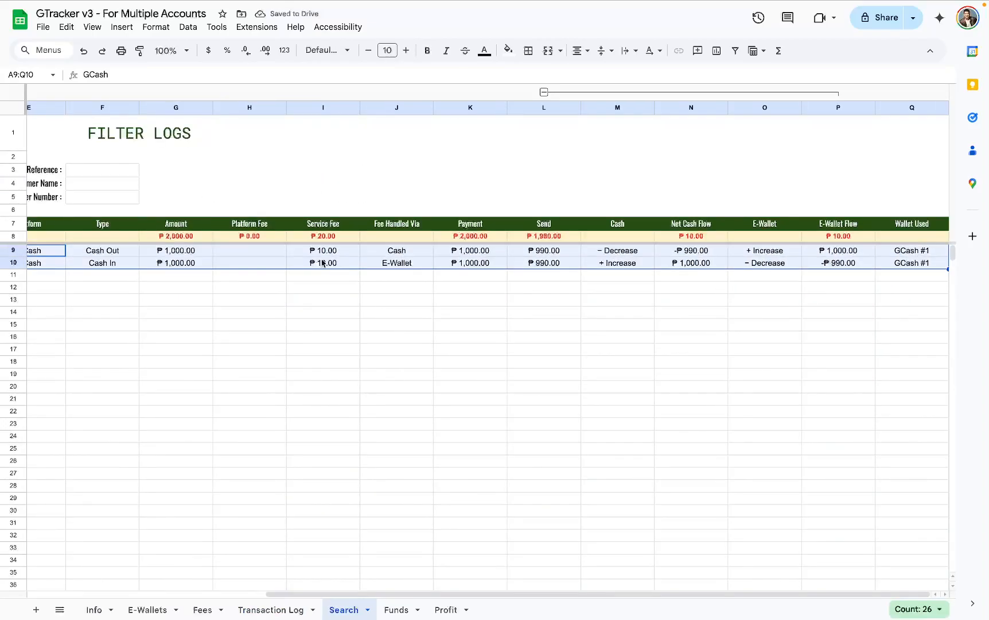
pyautogui.hscroll(-6, 323, 263)
# - Examine the TOTAL row and the Payment, Send, Net Cash Flow, E-Wallet Flow, Service Fee and Amount columns of the GCash results
pyautogui.click(63, 237)
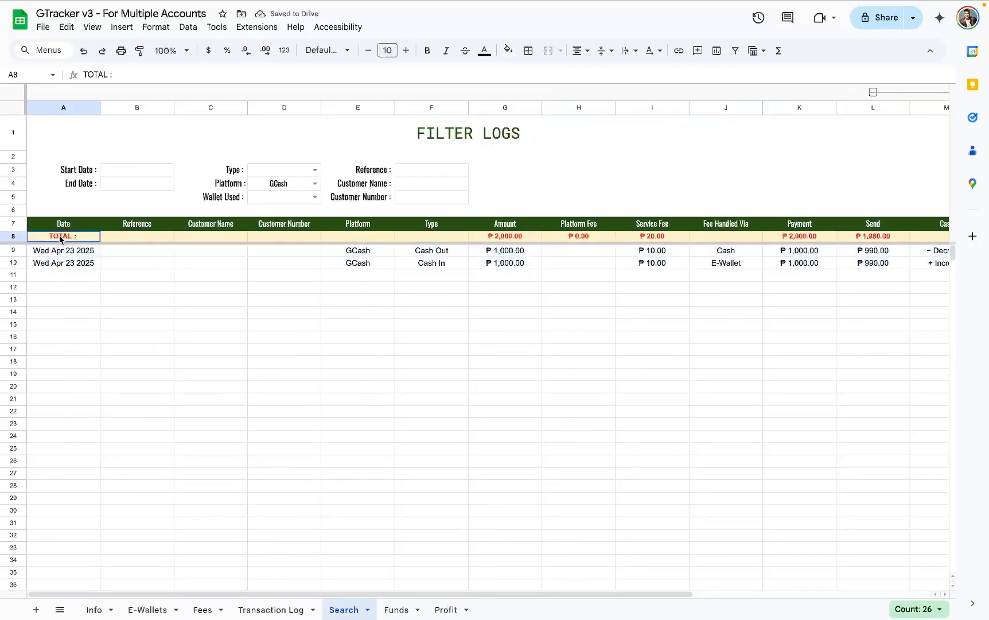
pyautogui.click(12, 236)
pyautogui.hscroll(6, 34, 244)
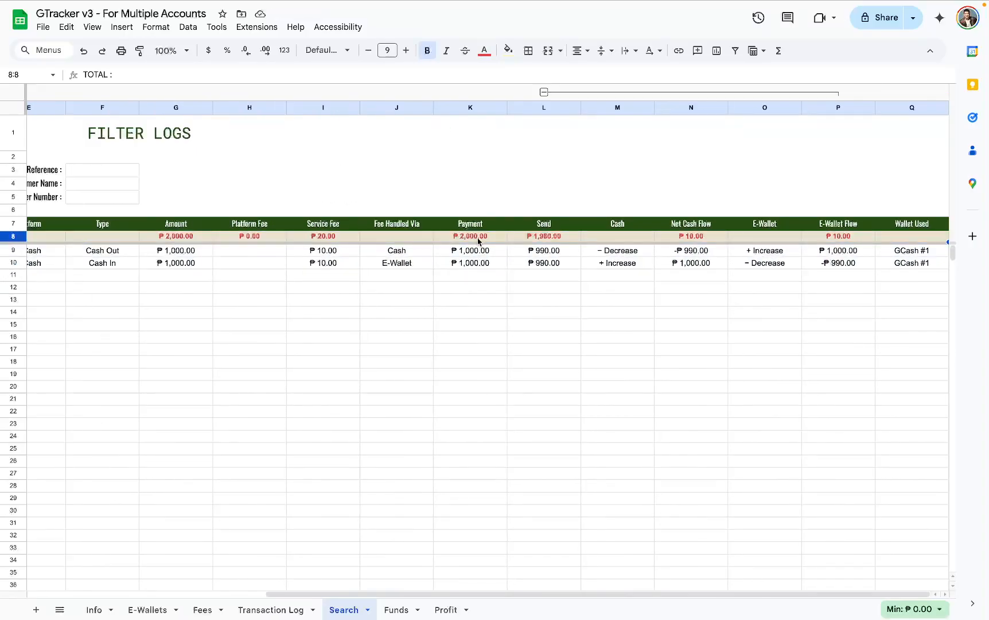
pyautogui.moveTo(480, 252); pyautogui.dragTo(476, 287)
pyautogui.moveTo(550, 251); pyautogui.dragTo(559, 305)
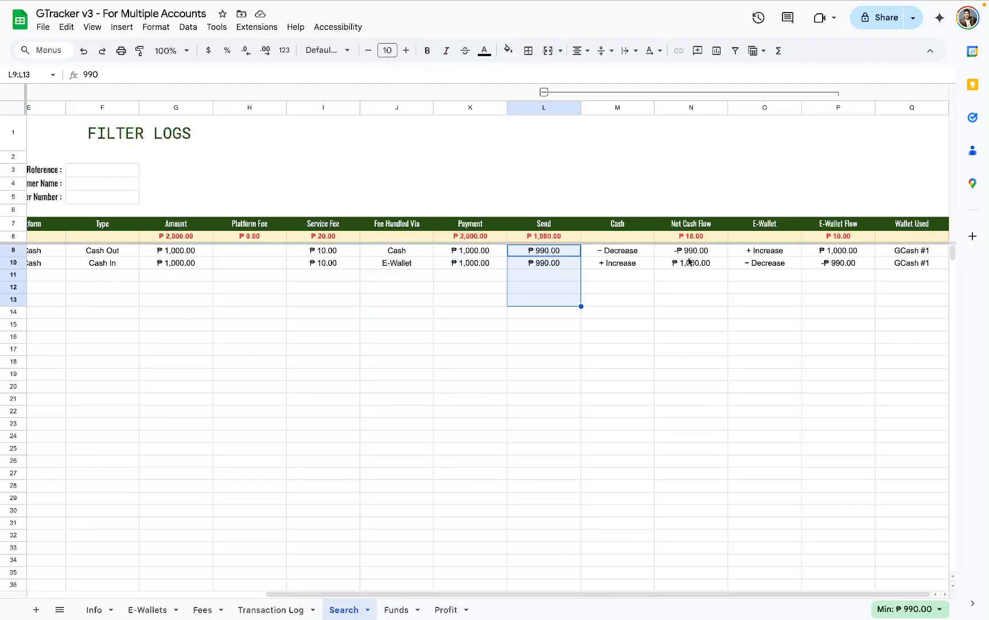
pyautogui.moveTo(692, 251); pyautogui.dragTo(712, 296)
pyautogui.moveTo(858, 250); pyautogui.dragTo(859, 317)
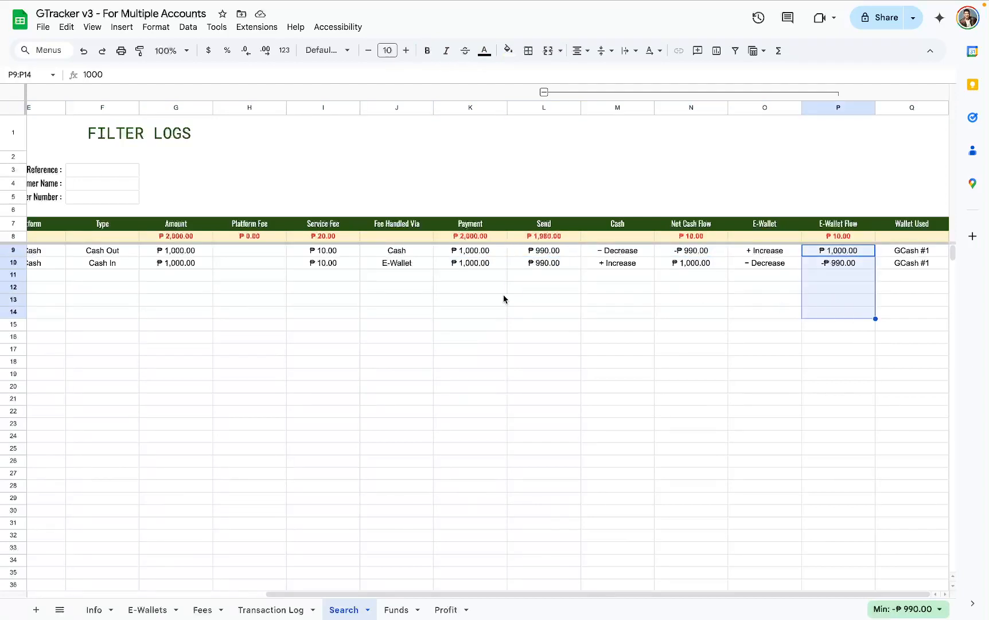
pyautogui.moveTo(325, 250); pyautogui.dragTo(325, 316)
pyautogui.moveTo(172, 250); pyautogui.dragTo(190, 294)
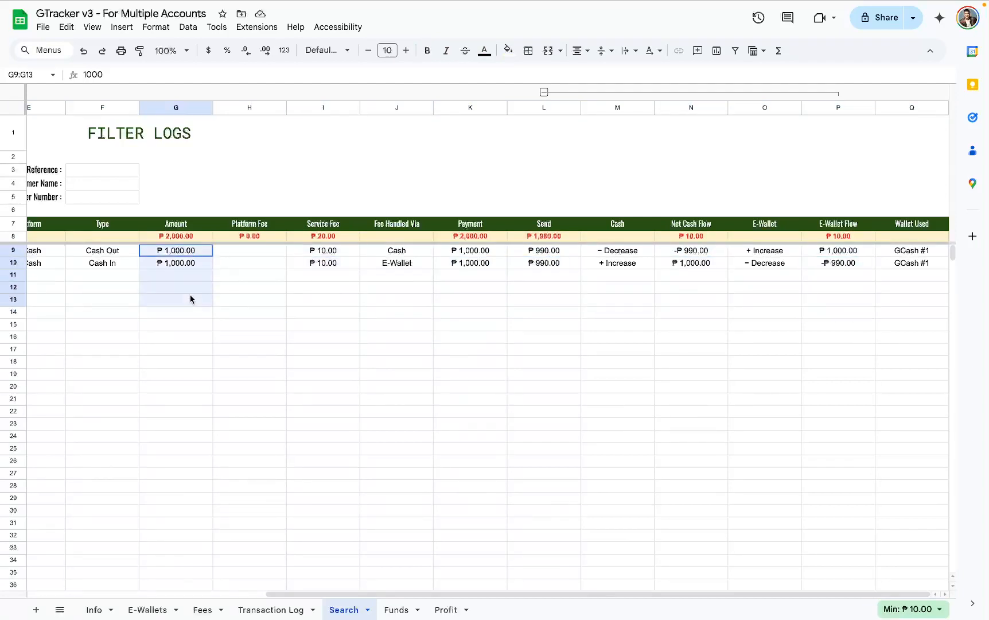
# - Switch the Platform filter to maya, look over the matching rows, and clear the filter
pyautogui.hscroll(-5, 191, 290)
pyautogui.click(315, 183)
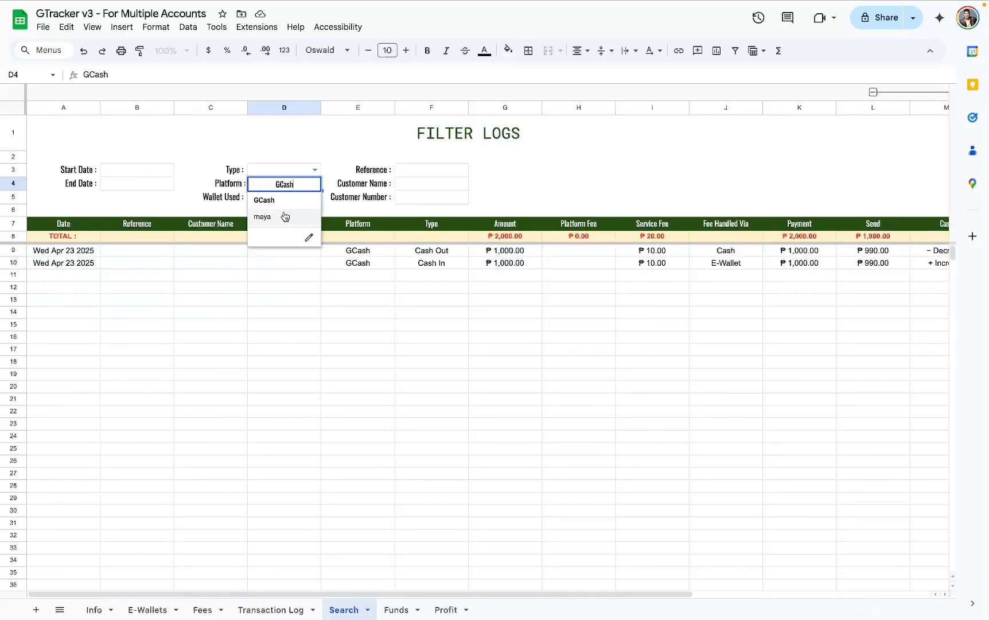
pyautogui.click(286, 216)
pyautogui.hscroll(5, 298, 270)
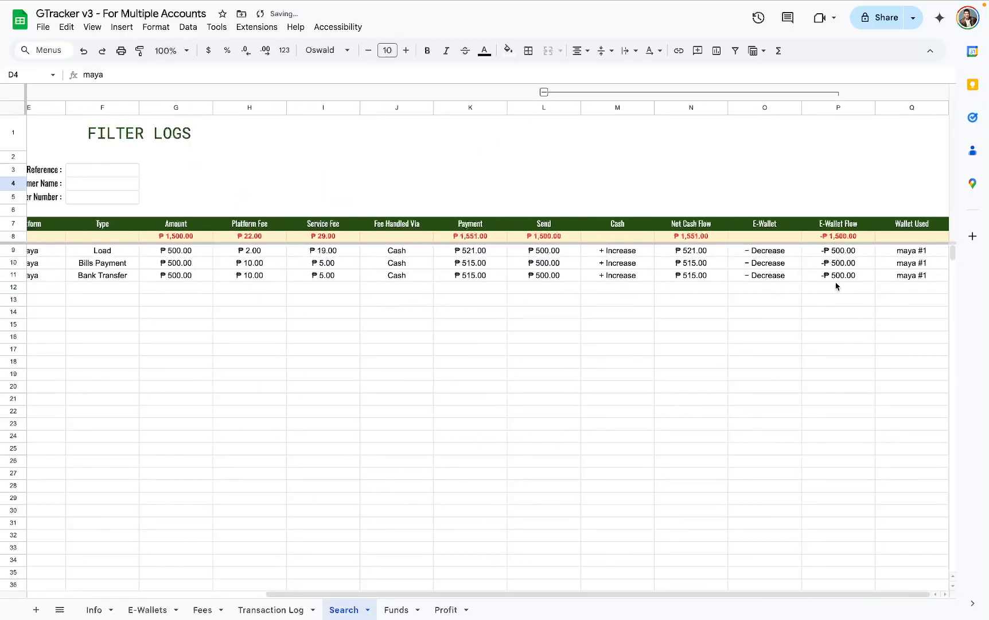
pyautogui.hscroll(-5, 699, 261)
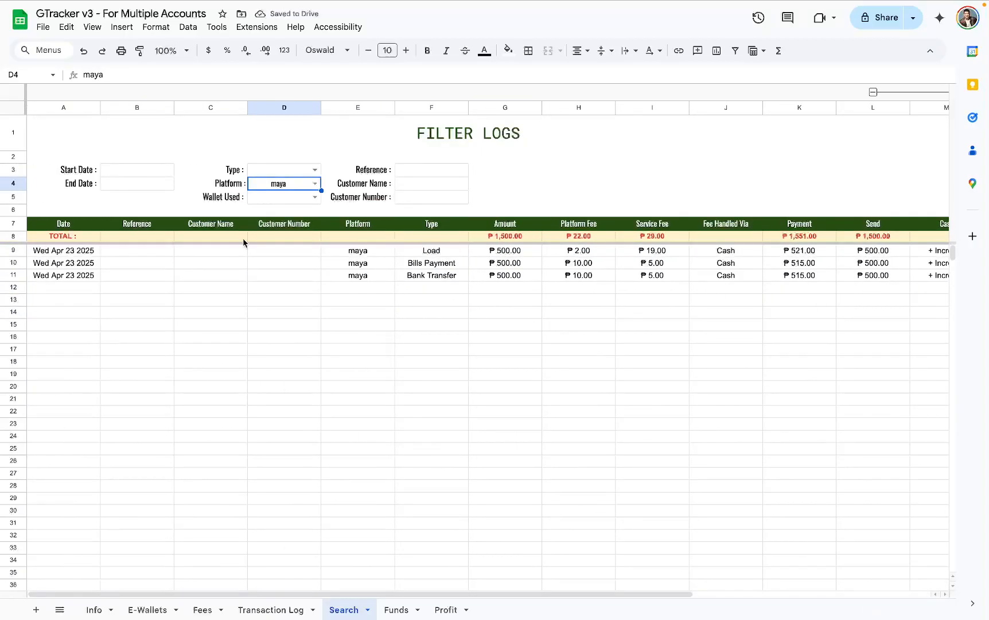
pyautogui.press('Delete')
# - Look at the Reference and customer filter fields and the Start Date and End Date fields on the Search sheet
pyautogui.click(418, 182)
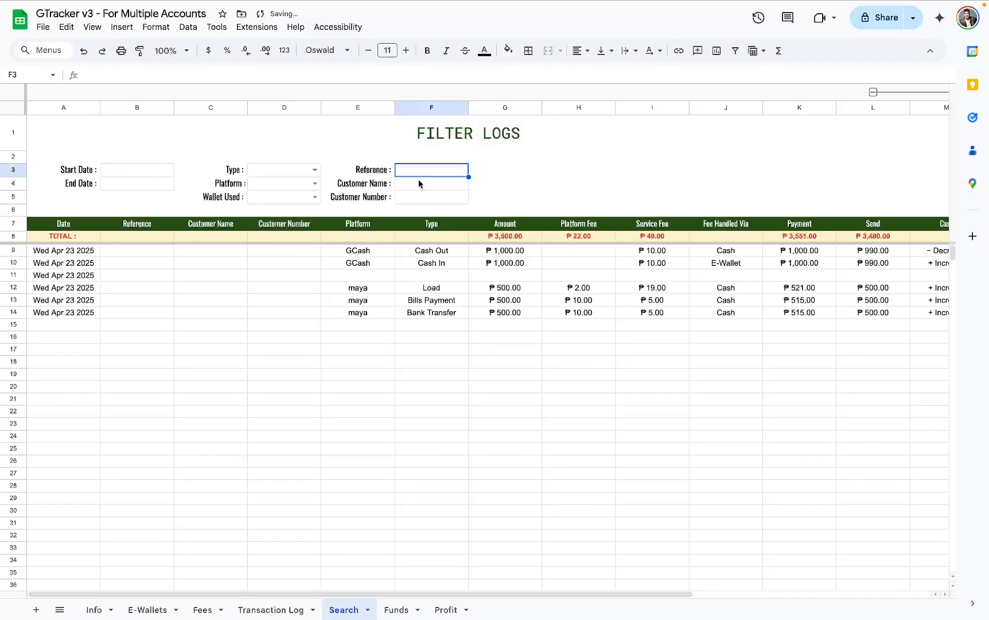
pyautogui.click(418, 202)
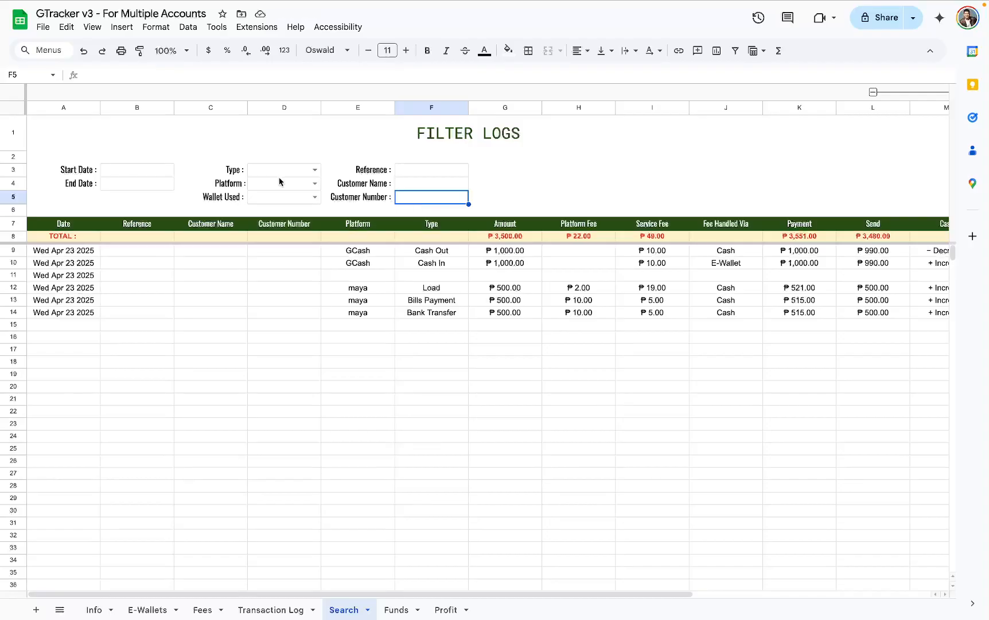
pyautogui.moveTo(137, 170); pyautogui.dragTo(126, 181)
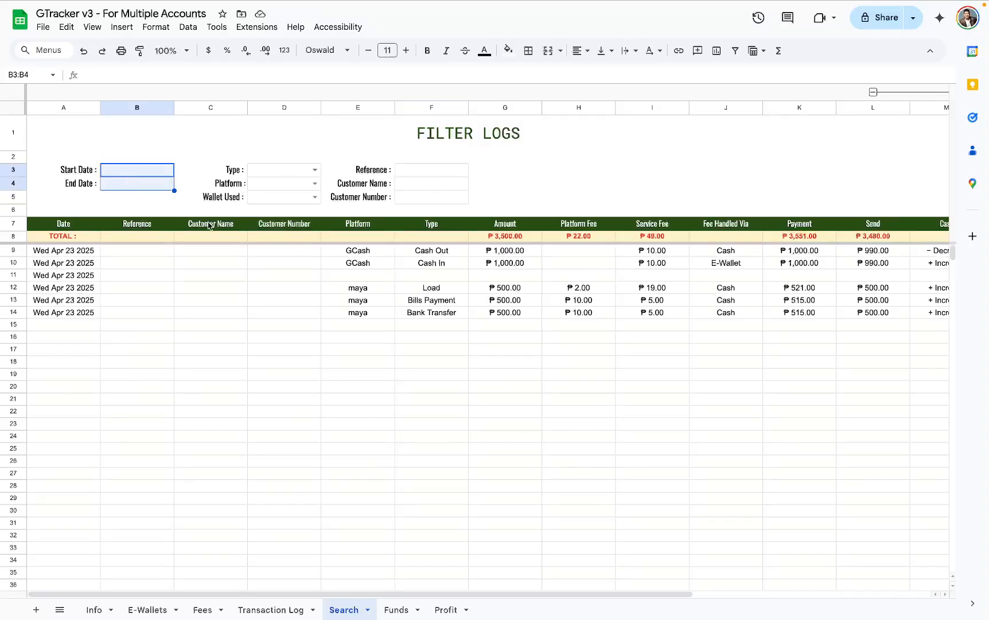
# - Filter the logs by Platform GCash again and select the Start Date field
pyautogui.click(314, 184)
pyautogui.click(290, 204)
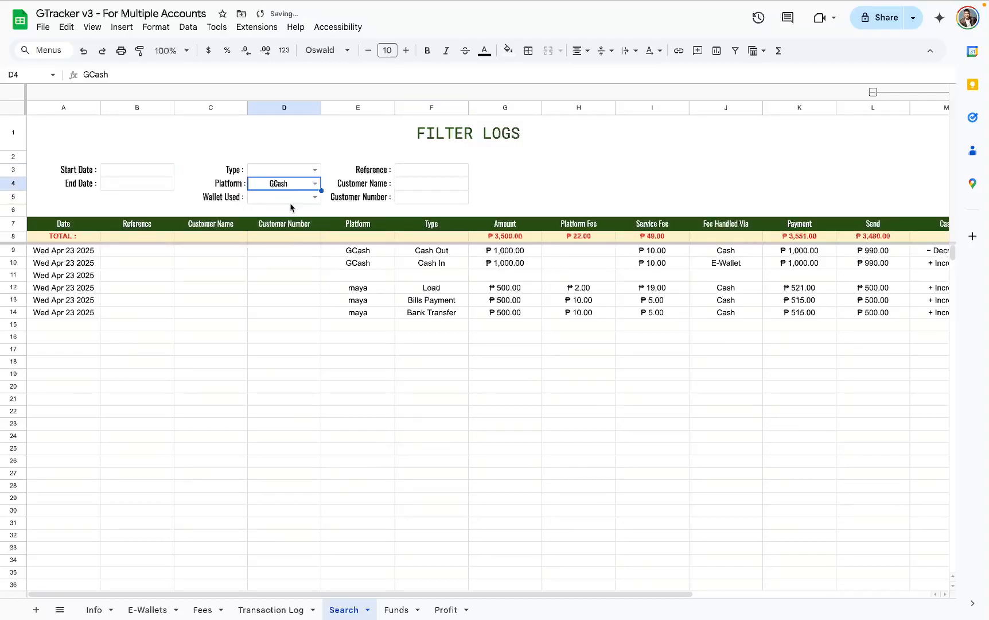
pyautogui.click(145, 172)
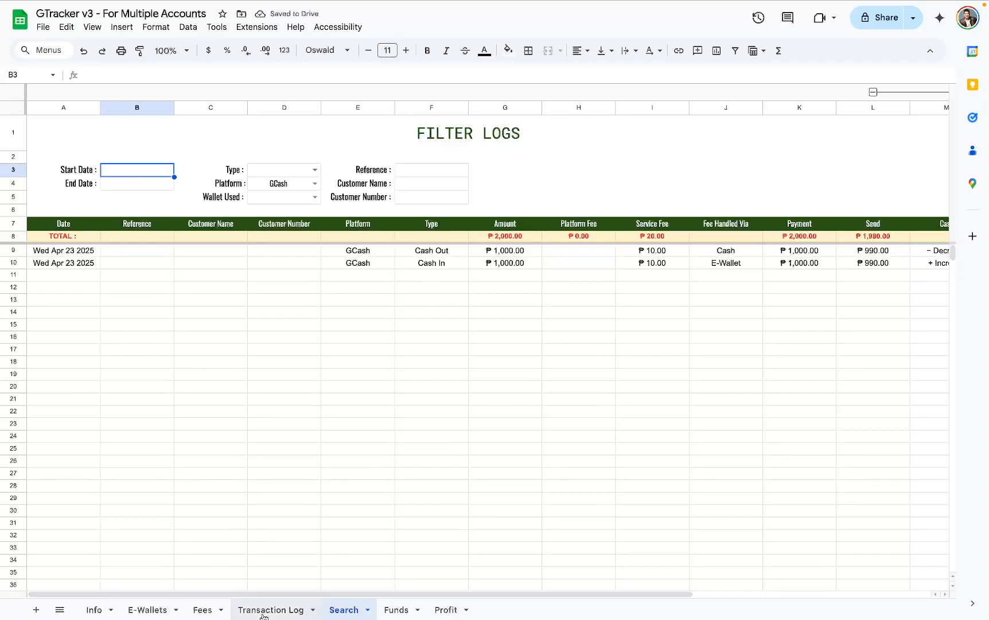
# - Change the date of the Cash Out transaction in row 4 of the Transaction Log to Tue Apr 22 2025
pyautogui.click(211, 613)
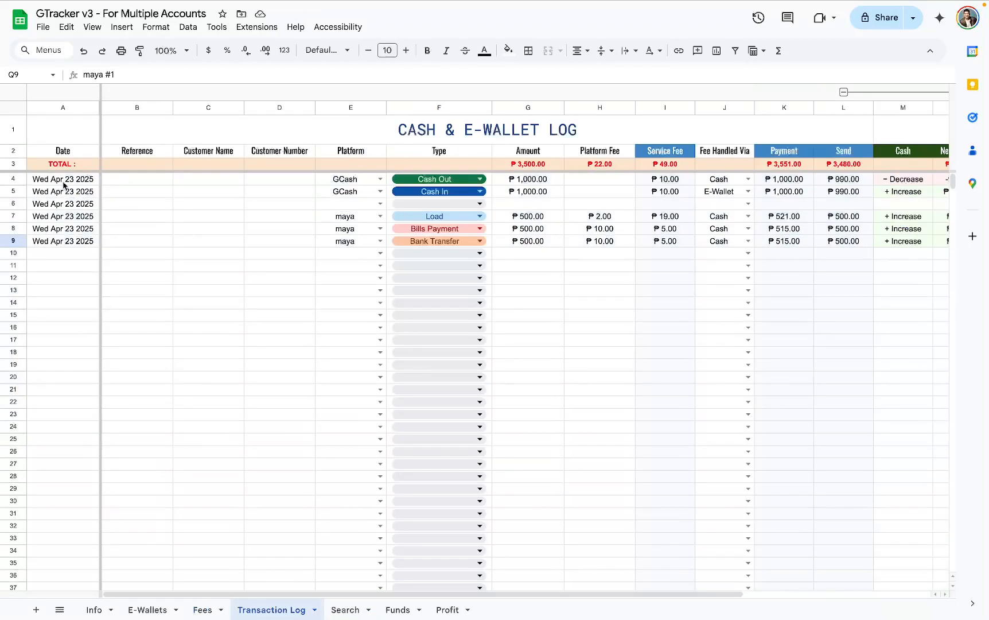
pyautogui.doubleClick(64, 184)
pyautogui.click(52, 283)
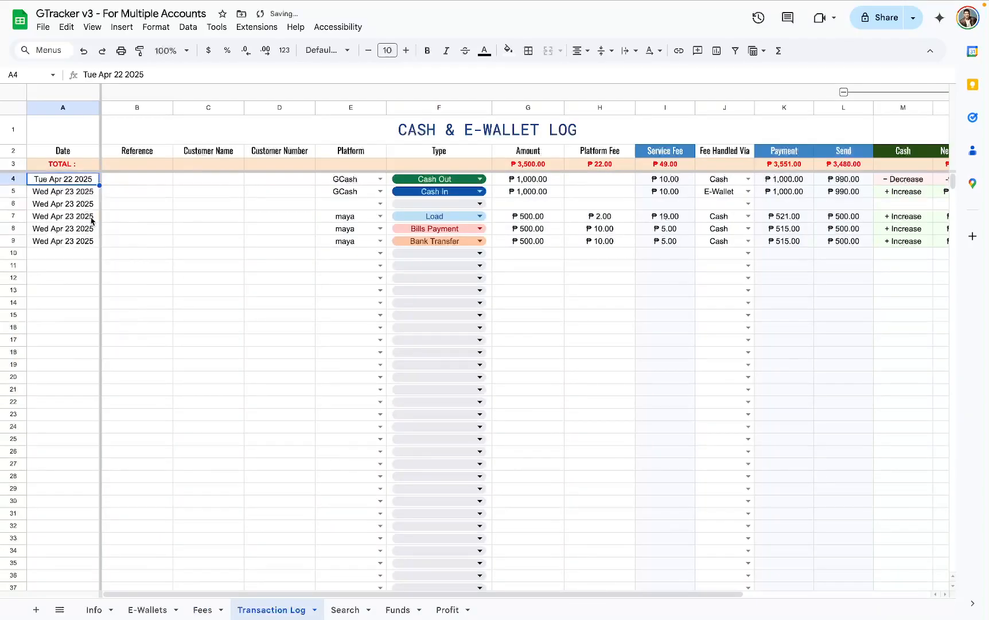
# - Set both the End Date and the Start Date filters on the Search sheet to April 22, 2025
pyautogui.click(346, 610)
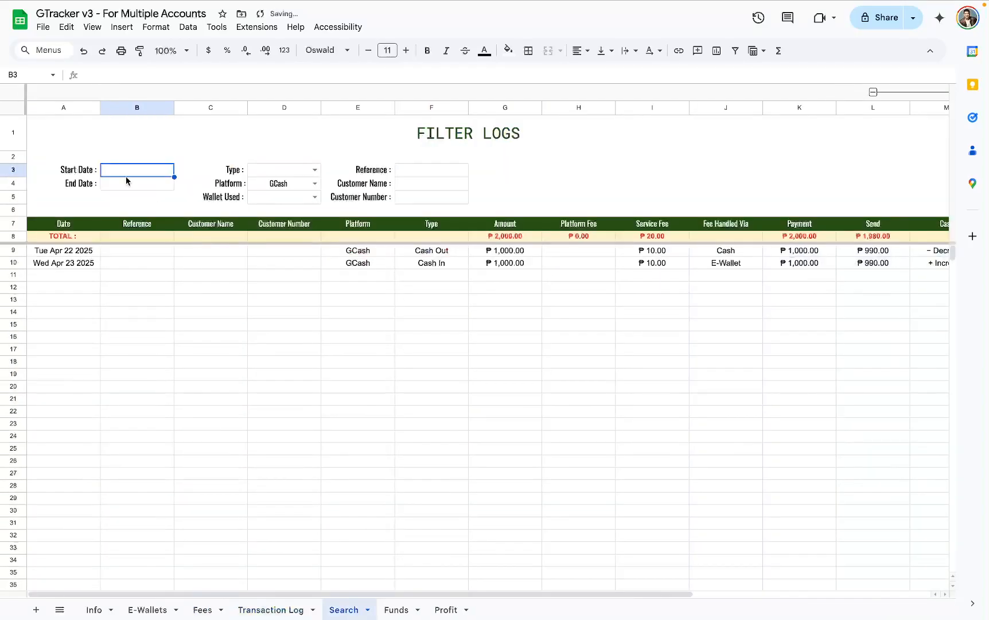
pyautogui.doubleClick(129, 183)
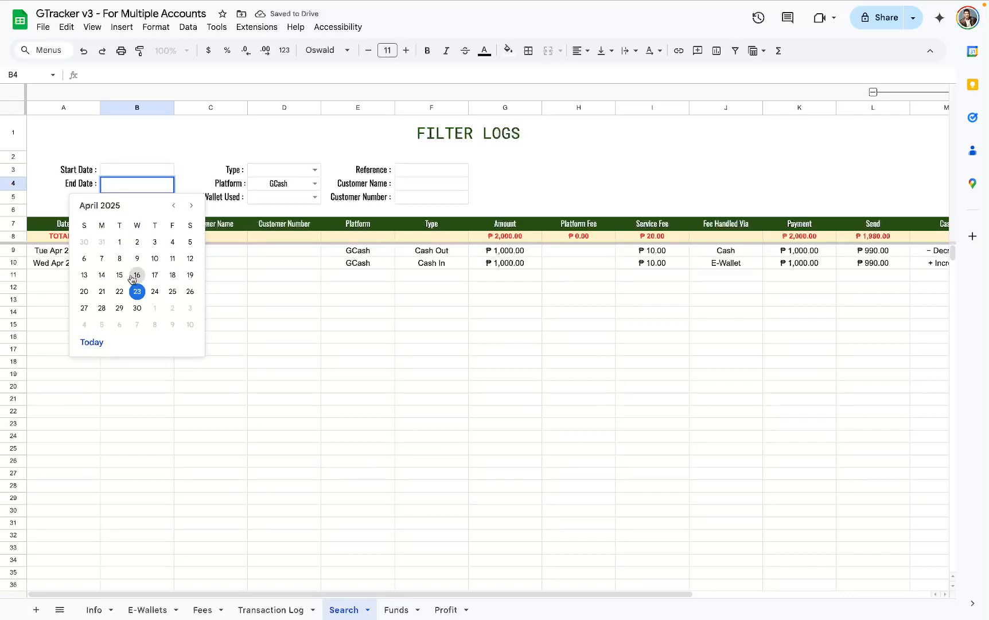
pyautogui.click(119, 291)
pyautogui.click(23, 255)
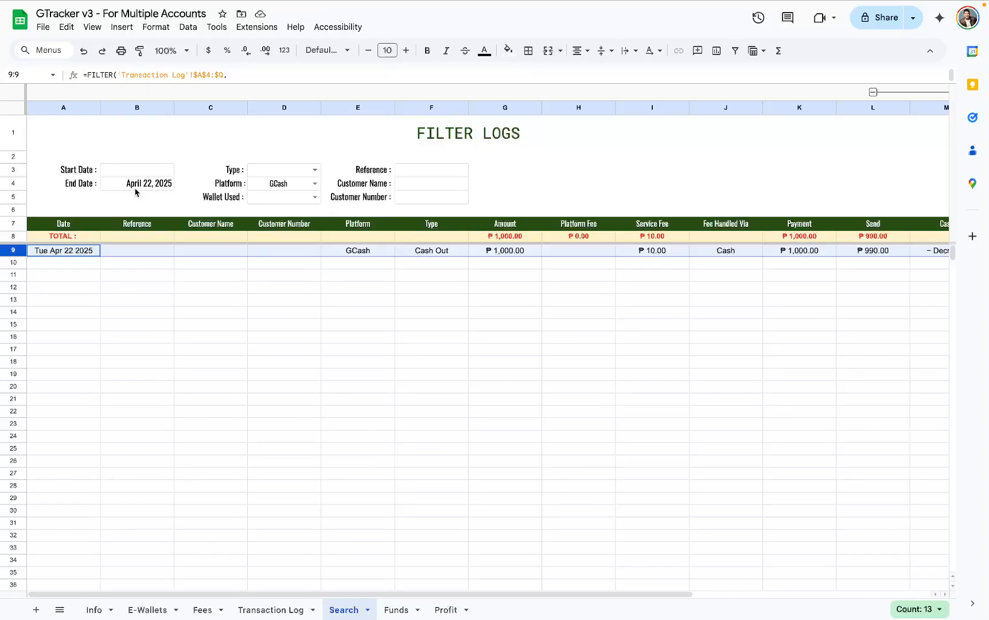
pyautogui.doubleClick(132, 171)
pyautogui.click(120, 279)
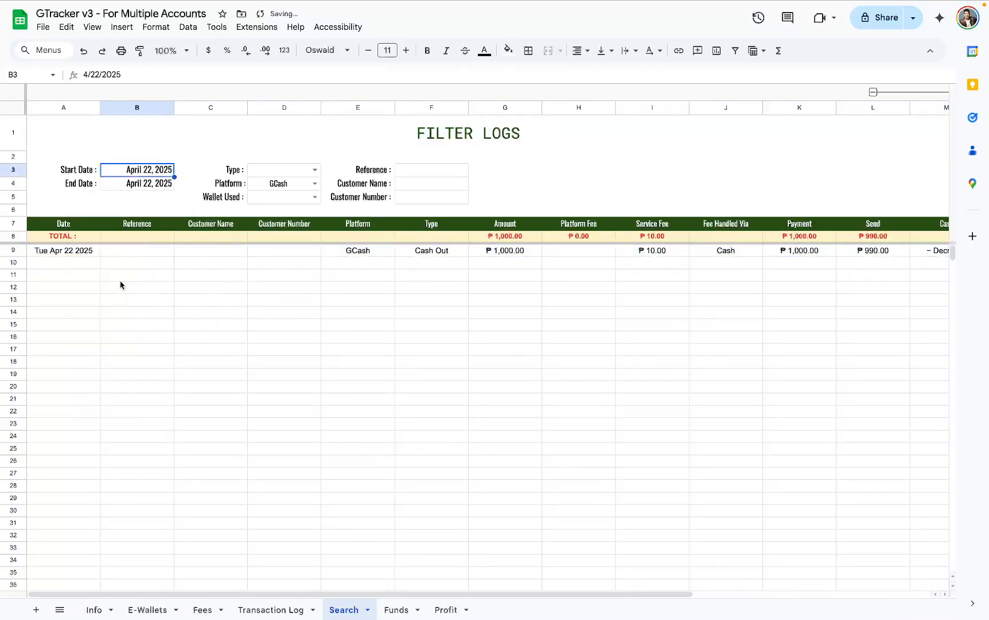
# - Change the End Date filter to April 23, 2025, check the listed dates, and set the Start Date to April 23, 2025
pyautogui.doubleClick(133, 184)
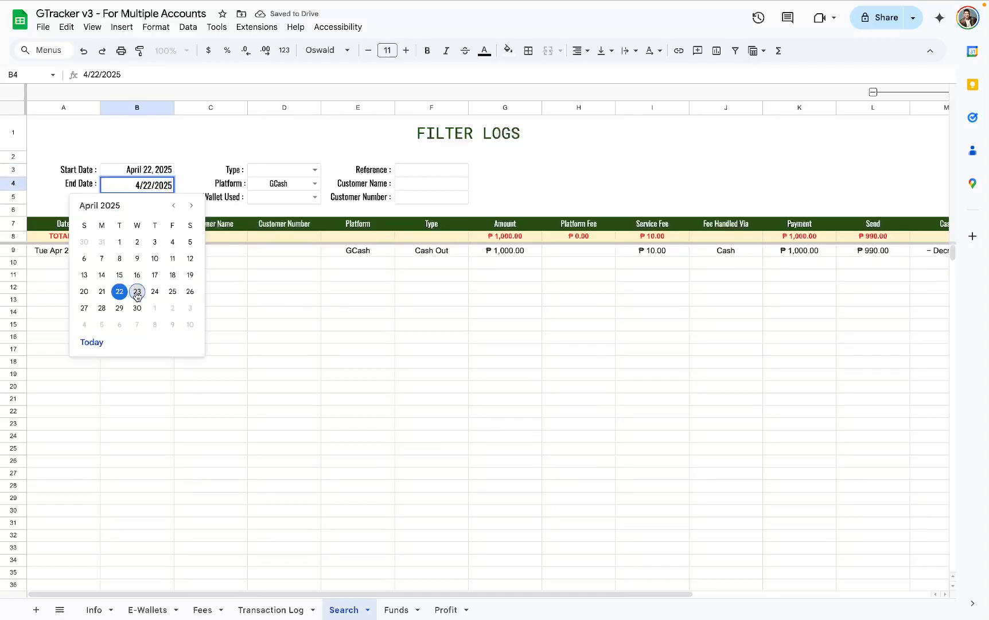
pyautogui.click(137, 291)
pyautogui.moveTo(78, 250); pyautogui.dragTo(80, 263)
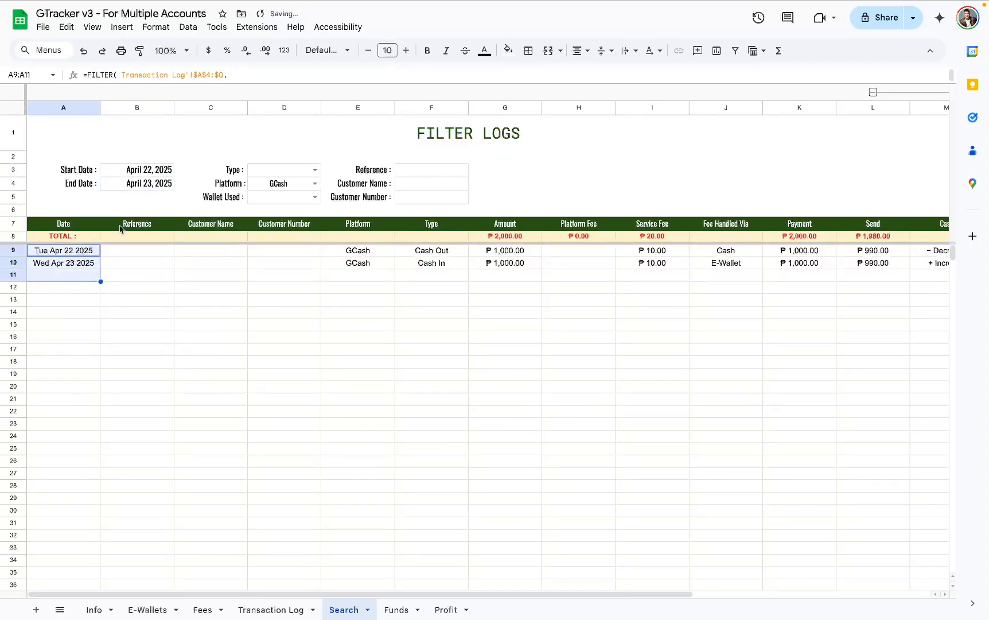
pyautogui.doubleClick(170, 171)
pyautogui.click(137, 278)
pyautogui.click(137, 287)
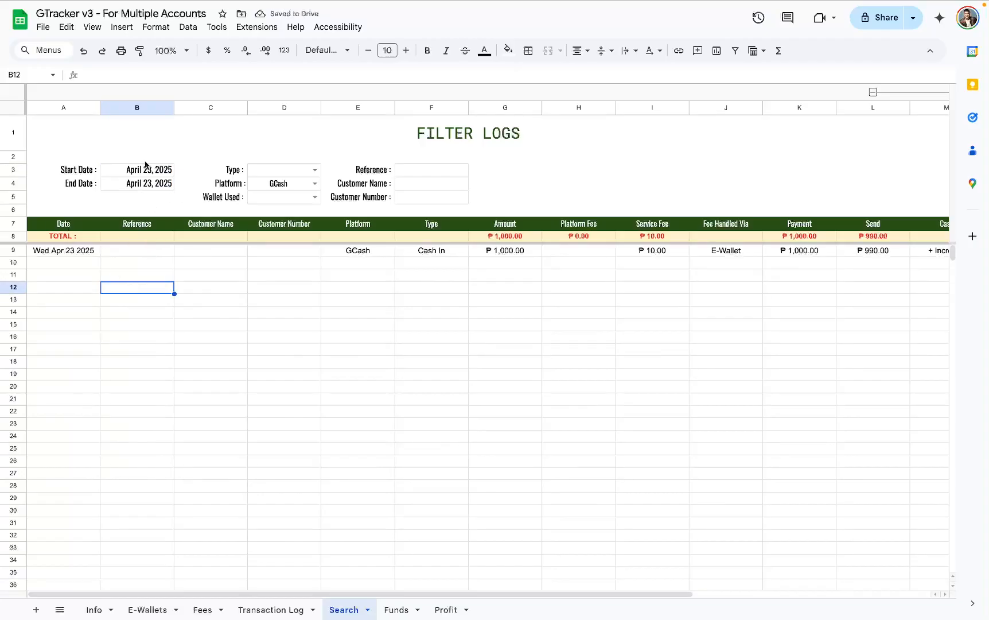
# - Clear the Start Date, End Date and Platform filters on the Search sheet
pyautogui.moveTo(153, 171); pyautogui.dragTo(143, 201)
pyautogui.press('Delete')
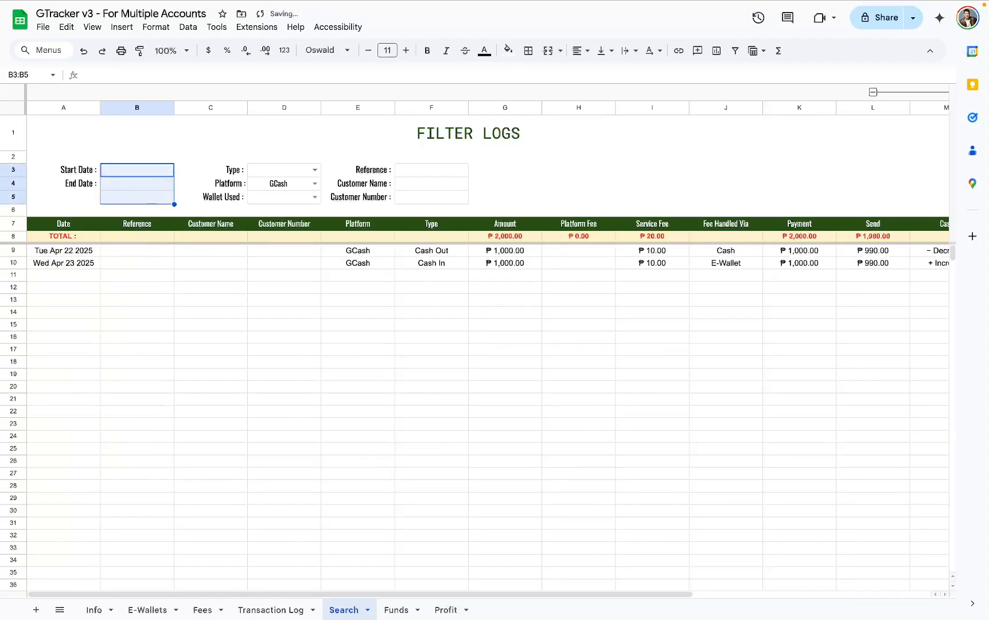
pyautogui.click(252, 184)
pyautogui.press('Delete')
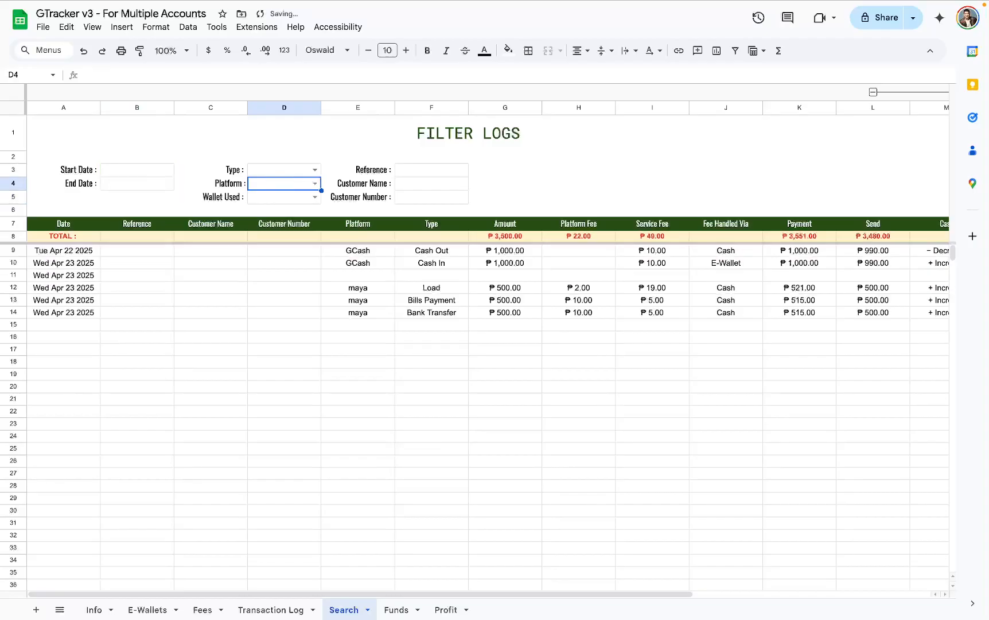
# - Review the filter area and the unfiltered log rows across all columns of the Search sheet
pyautogui.hscroll(5, 733, 357)
pyautogui.hscroll(-5, 770, 334)
pyautogui.moveTo(81, 157); pyautogui.dragTo(442, 207)
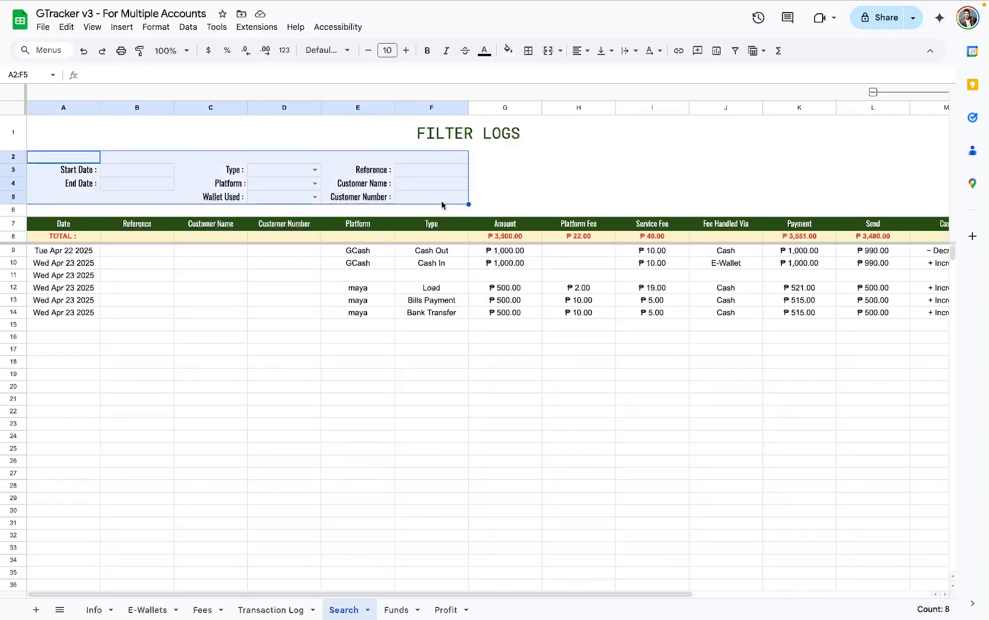
pyautogui.click(97, 251)
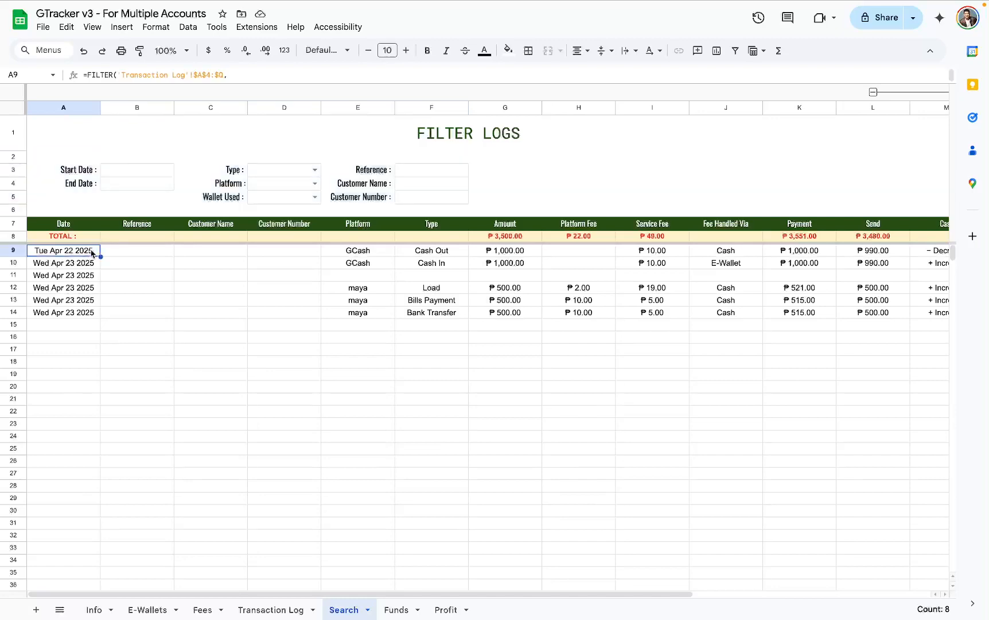
pyautogui.hscroll(5, 541, 354)
pyautogui.hscroll(-5, 542, 354)
# - Open the Profit sheet and examine the Profit, GCash, maya and Cash amounts
pyautogui.click(447, 609)
pyautogui.moveTo(618, 229); pyautogui.dragTo(604, 269)
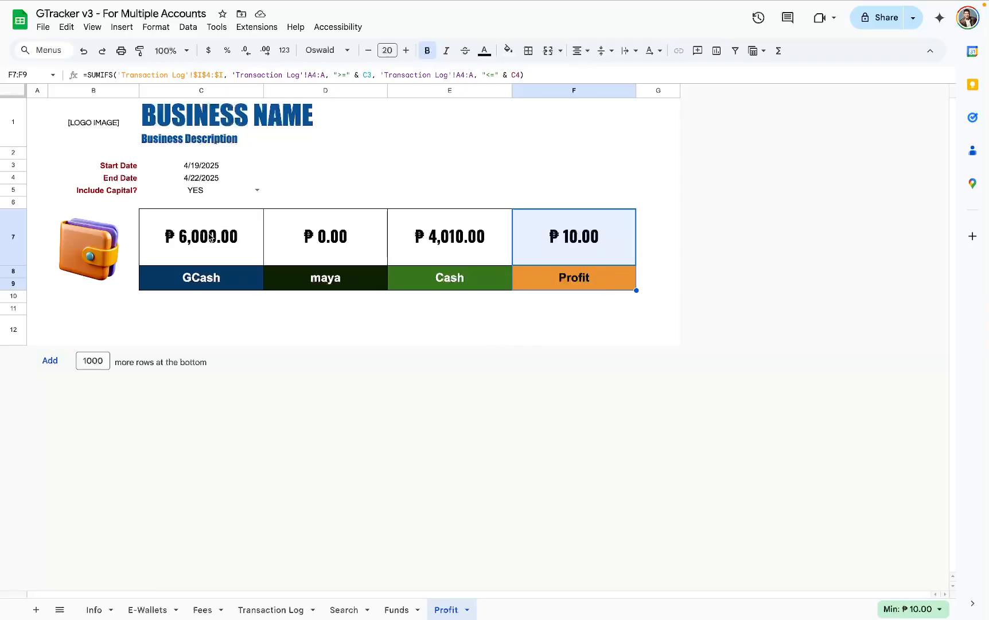
pyautogui.moveTo(206, 238); pyautogui.dragTo(221, 283)
pyautogui.moveTo(307, 250); pyautogui.dragTo(337, 279)
pyautogui.moveTo(463, 261); pyautogui.dragTo(456, 284)
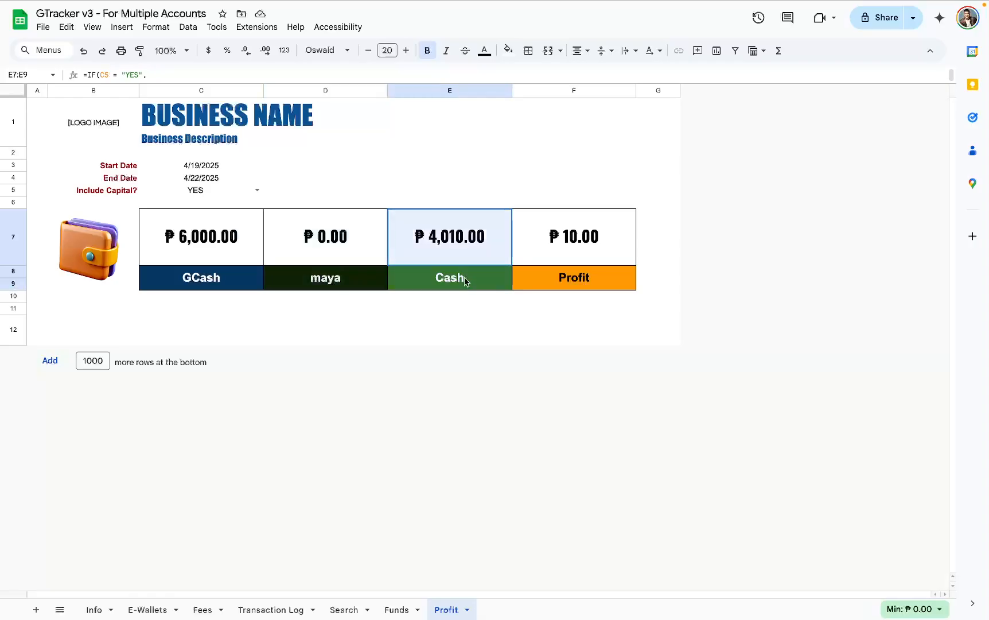
# - Open the Funds sheet and check the Cash In entries and the e-wallet accounts in rows 4 and 5
pyautogui.click(397, 609)
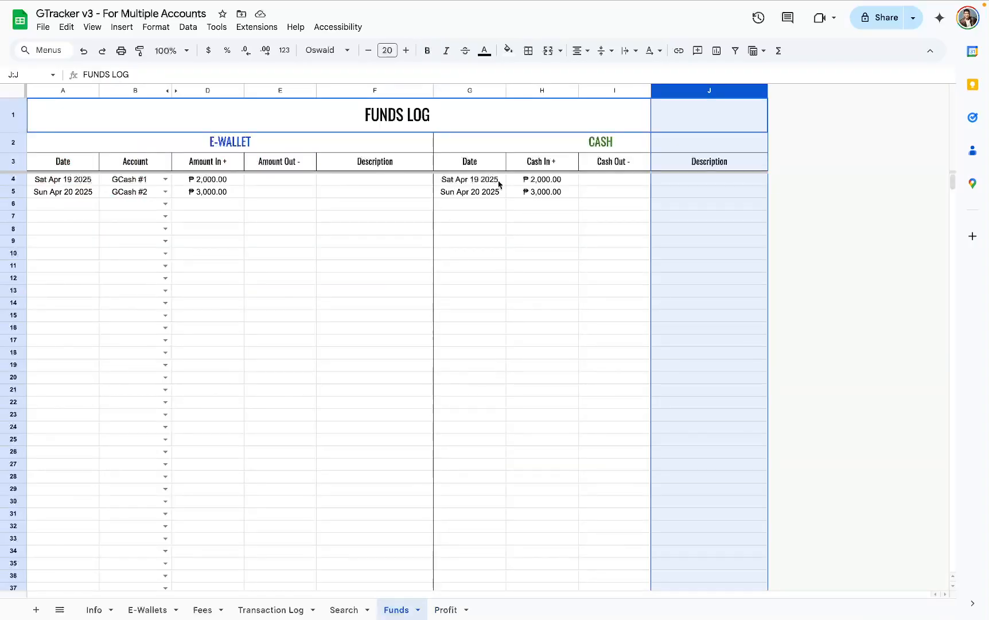
pyautogui.moveTo(544, 182); pyautogui.dragTo(543, 245)
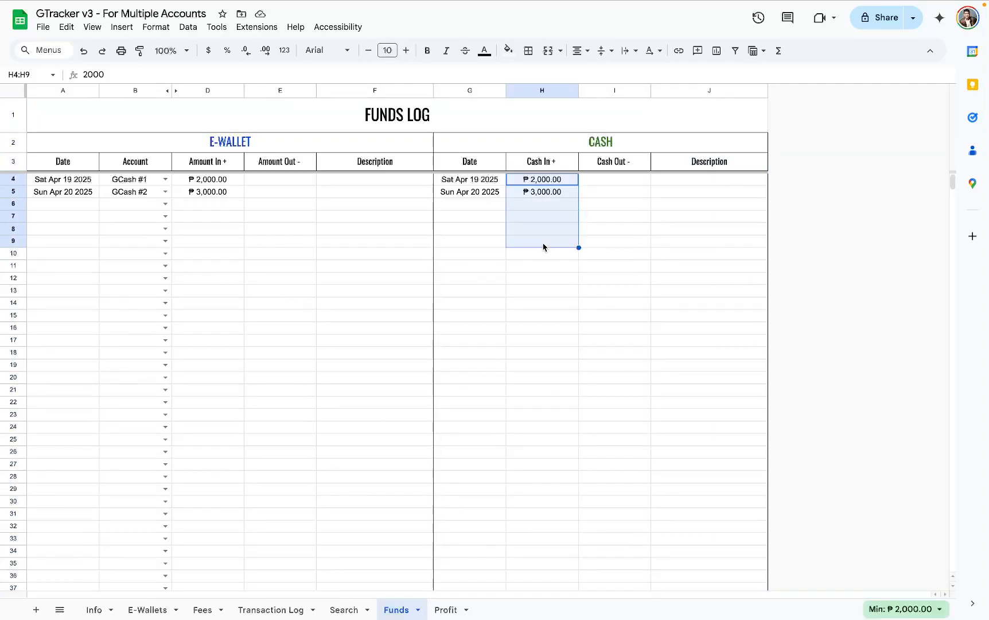
pyautogui.moveTo(134, 182); pyautogui.dragTo(137, 195)
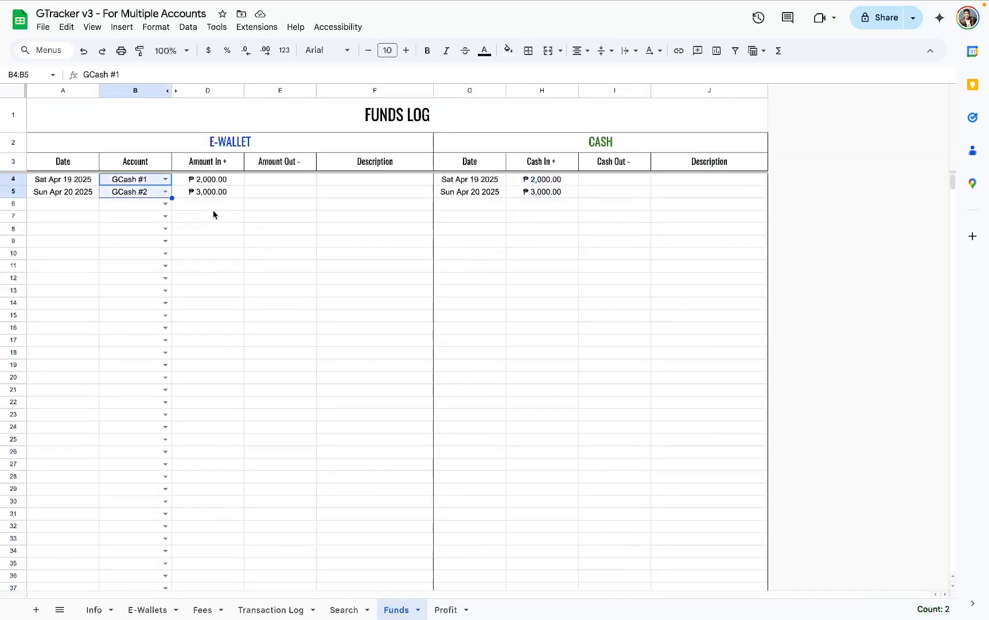
# - Log an e-wallet fund entry in row 6 of the Funds sheet: Wed Apr 23 2025, maya #1, Amount In 2000
pyautogui.click(165, 204)
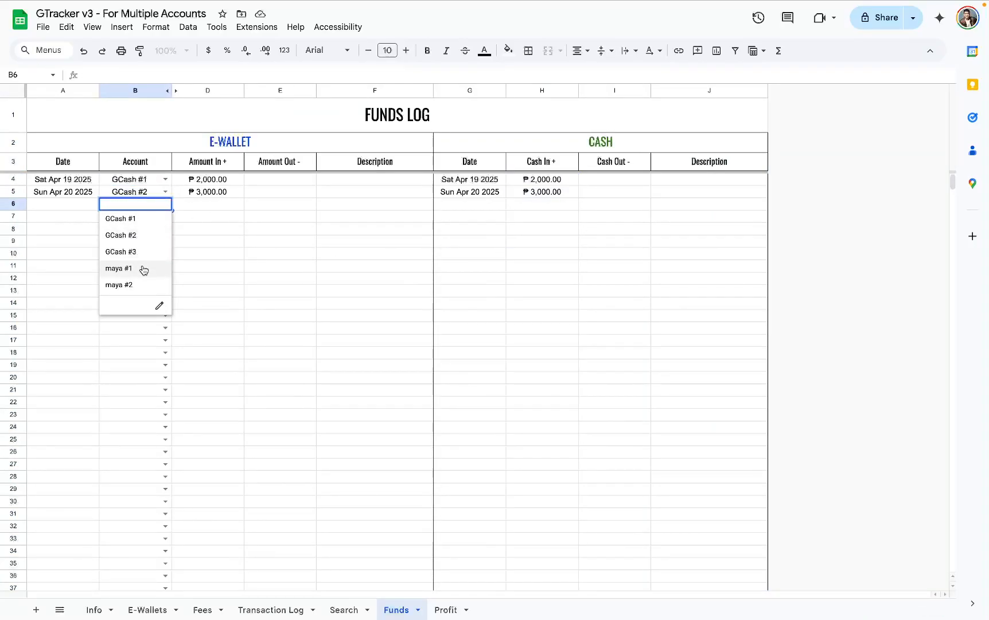
pyautogui.click(141, 268)
pyautogui.click(209, 211)
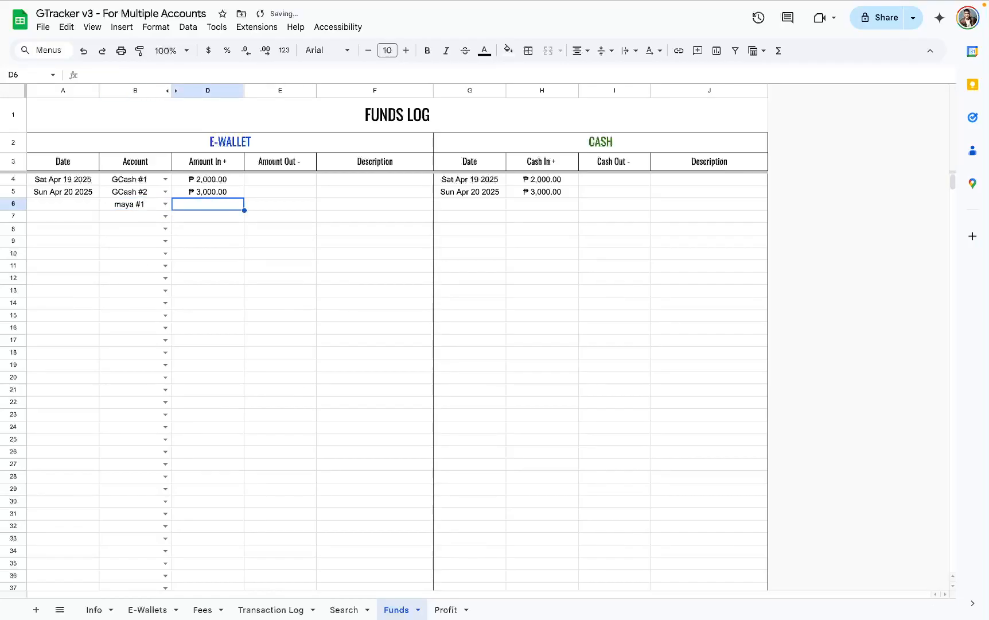
pyautogui.write('2000')
pyautogui.press('Return')
pyautogui.click(55, 203)
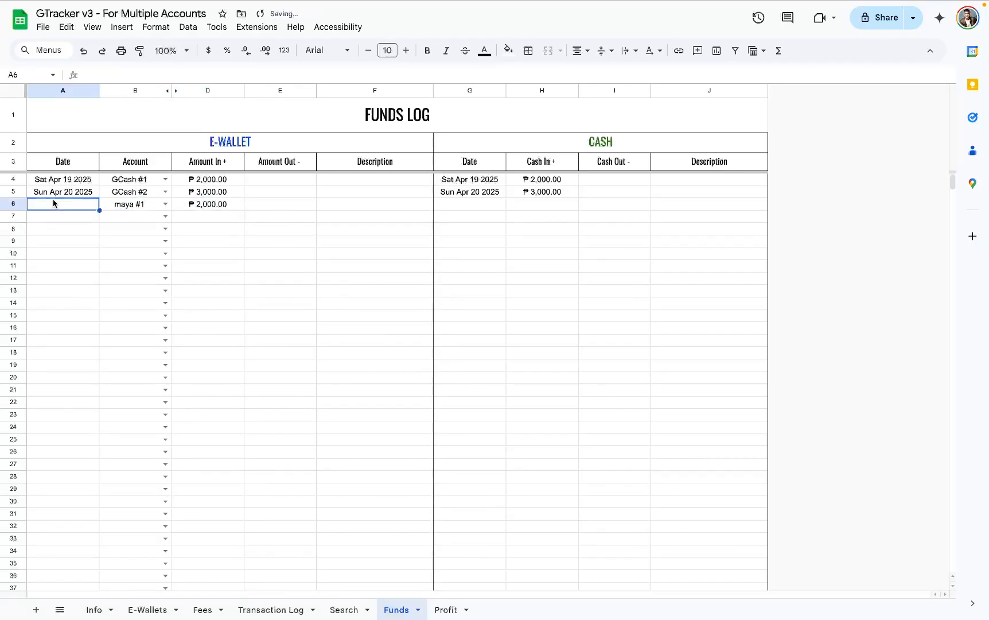
pyautogui.write('Wed Apr 23 2025')
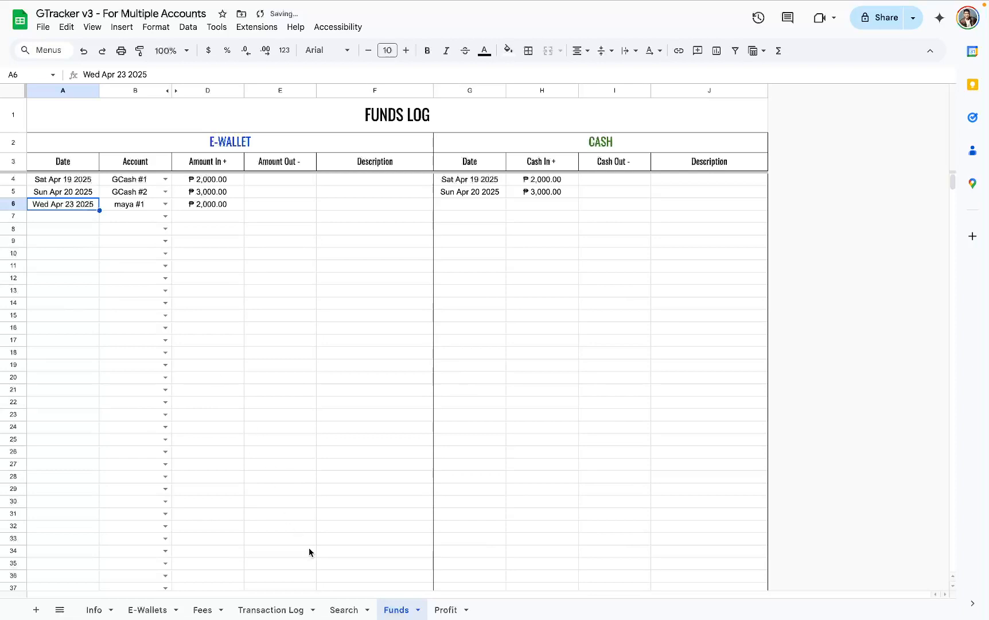
# - Set the End Date on the Profit sheet to 4/23/2025 and check the maya balance
pyautogui.click(446, 609)
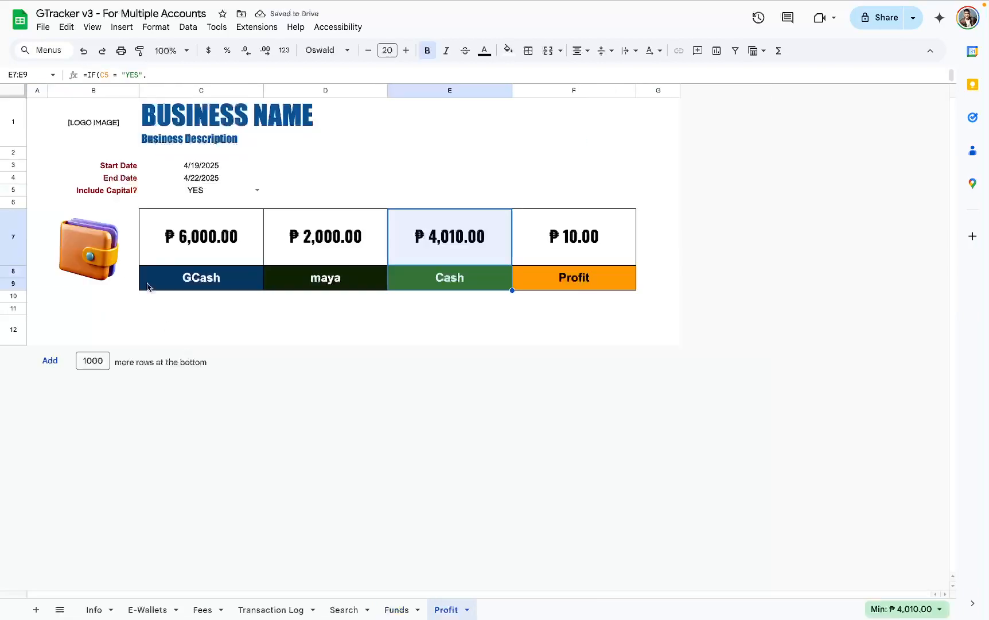
pyautogui.doubleClick(201, 177)
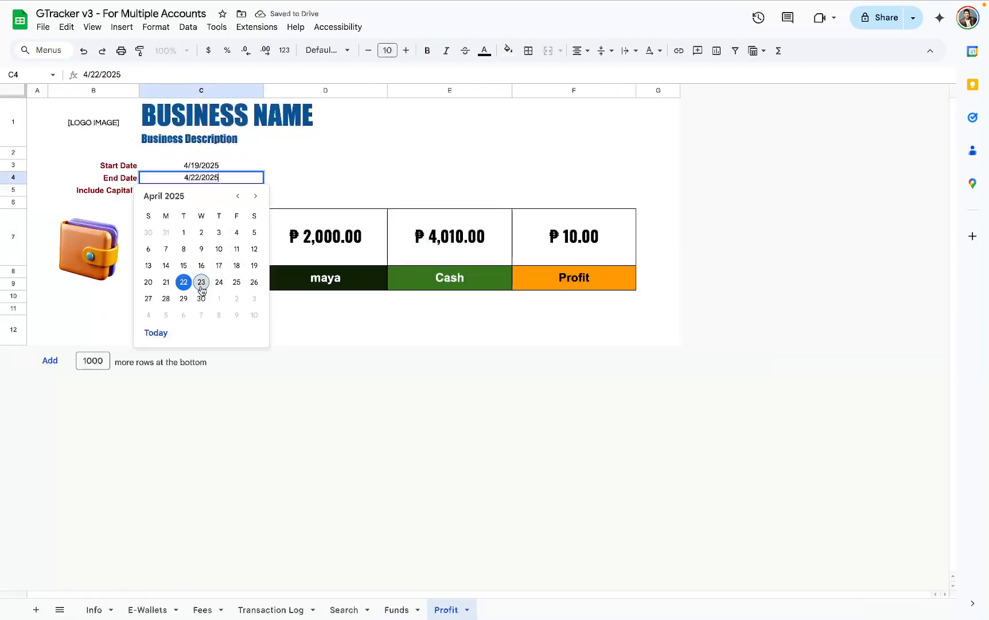
pyautogui.click(202, 282)
pyautogui.click(333, 247)
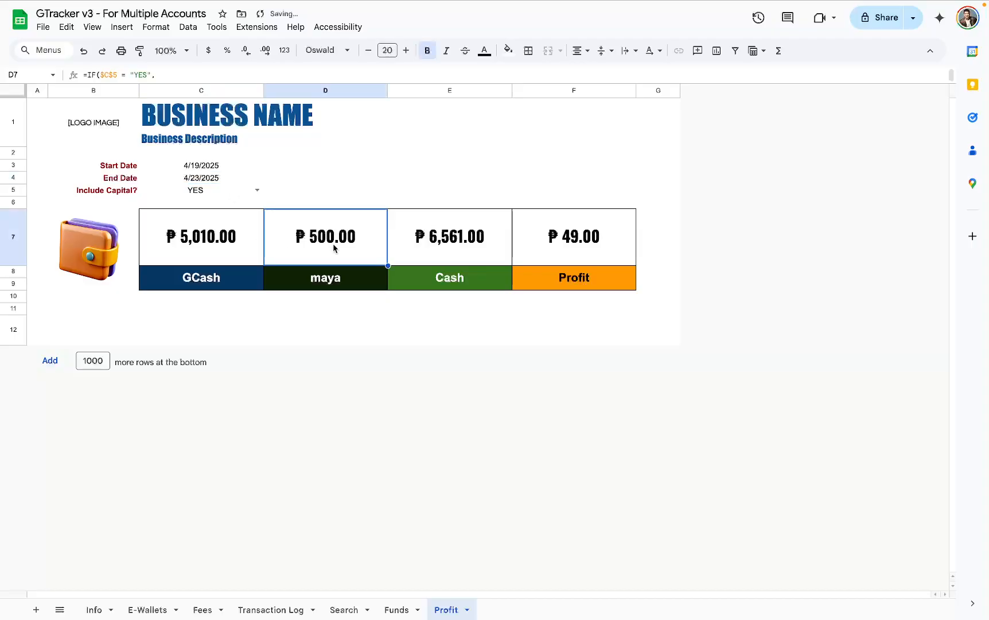
# - Open the Transaction Log sheet and examine the platform and amounts of the entries in rows 7 to 9
pyautogui.click(269, 607)
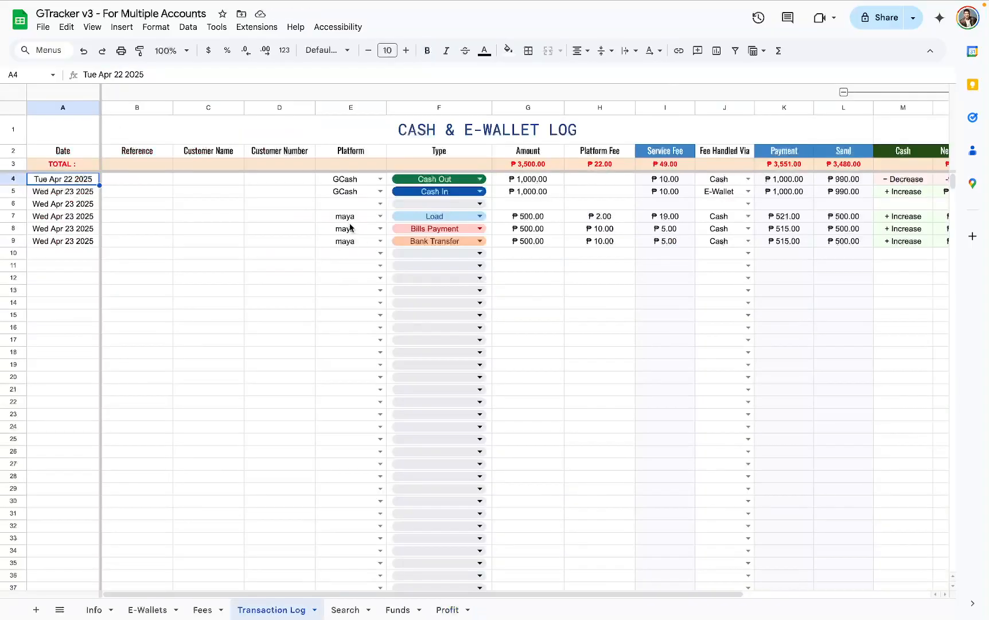
pyautogui.moveTo(343, 217); pyautogui.dragTo(345, 240)
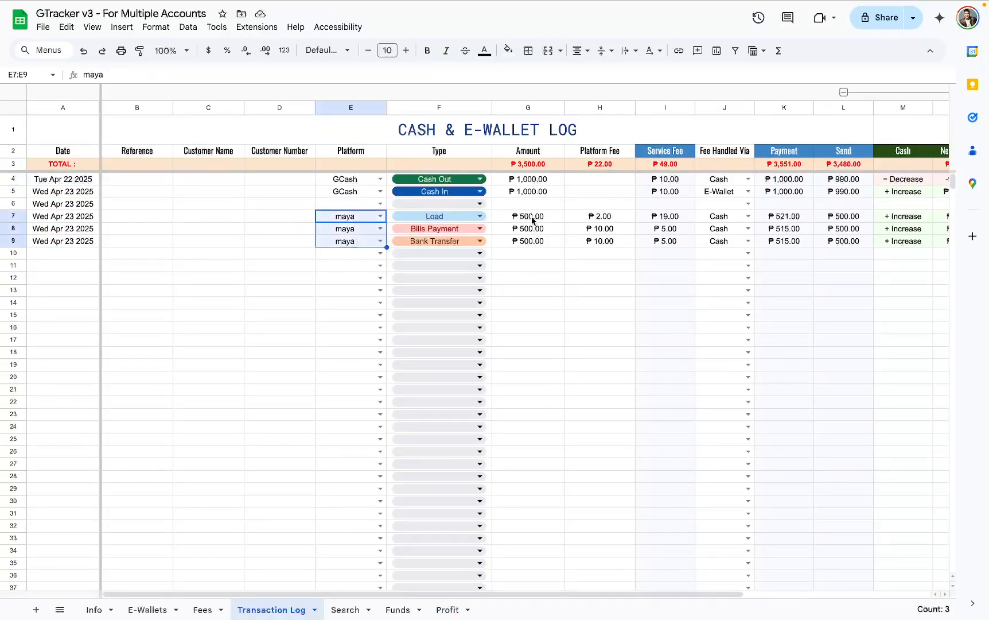
pyautogui.moveTo(532, 218); pyautogui.dragTo(540, 240)
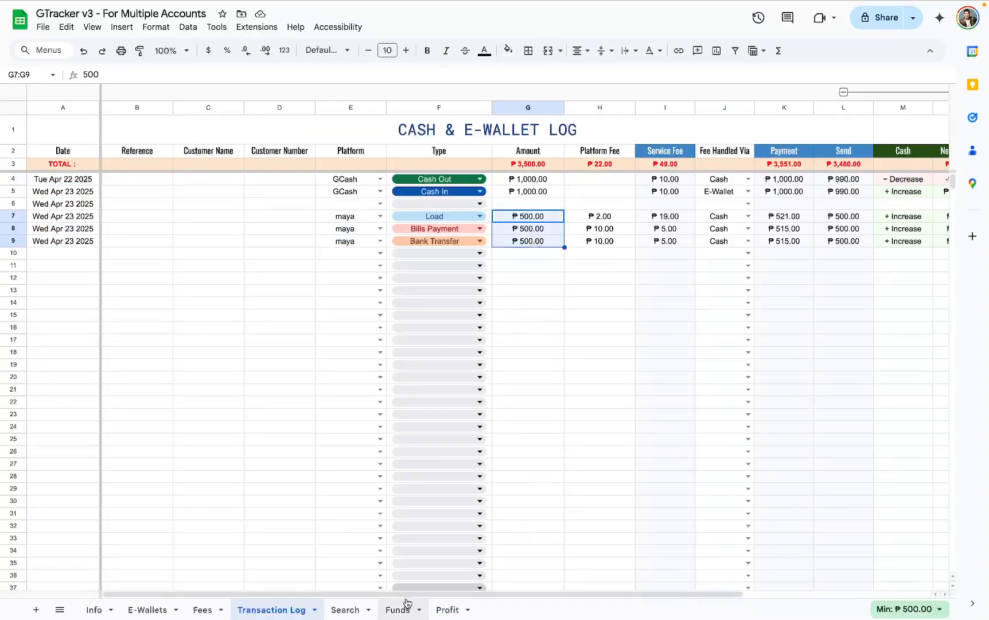
# - Return to the Profit sheet and check the maya and Profit amounts
pyautogui.click(451, 609)
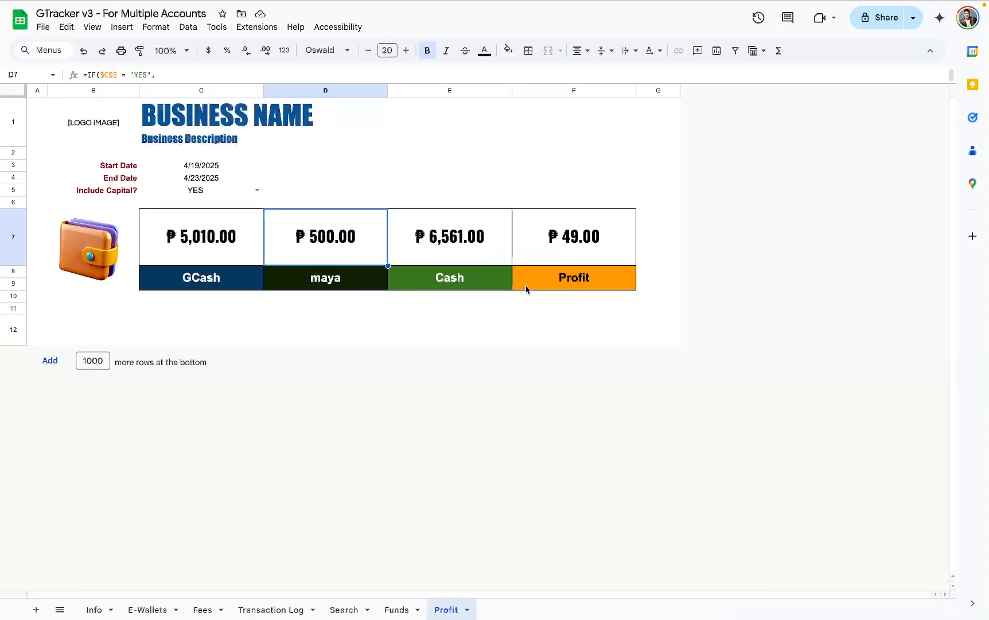
pyautogui.moveTo(322, 261); pyautogui.dragTo(325, 281)
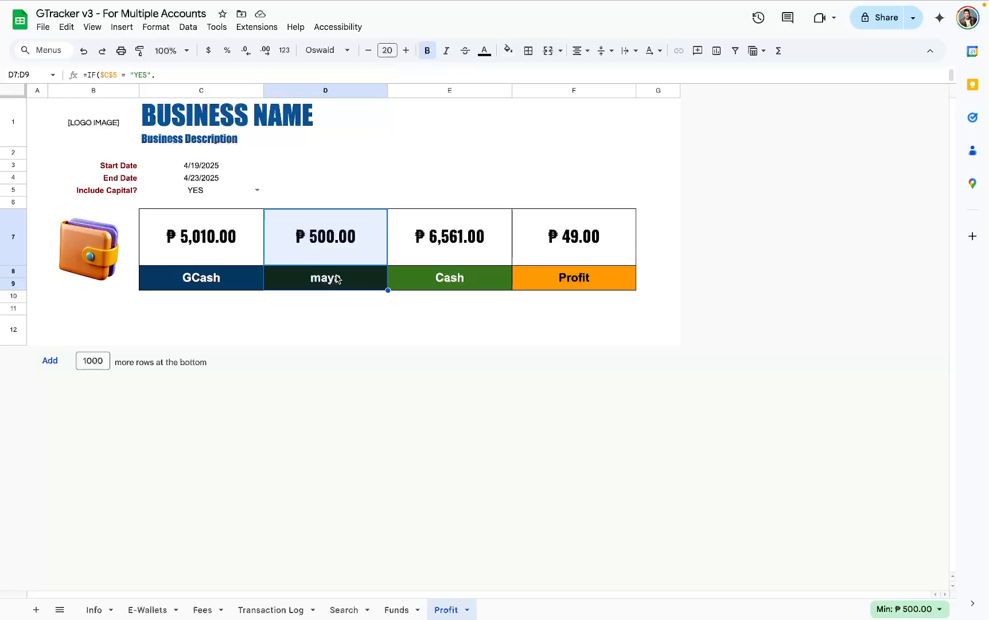
pyautogui.moveTo(603, 242); pyautogui.dragTo(604, 283)
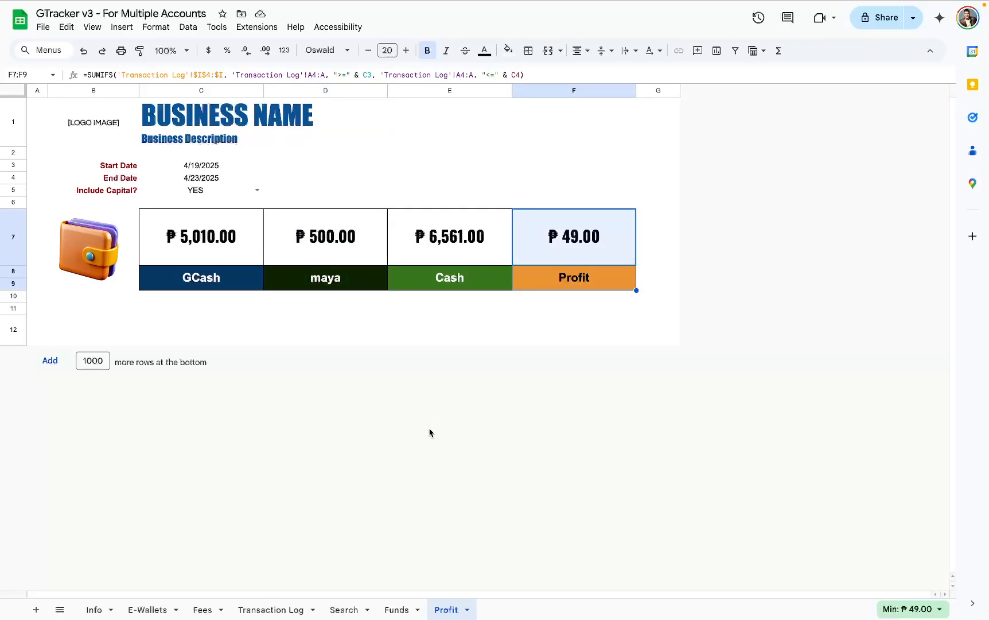
# - Glance at the Fees sheet, and display the Sum of the Service Fee cells I4:I10 on the Transaction Log sheet
pyautogui.click(212, 607)
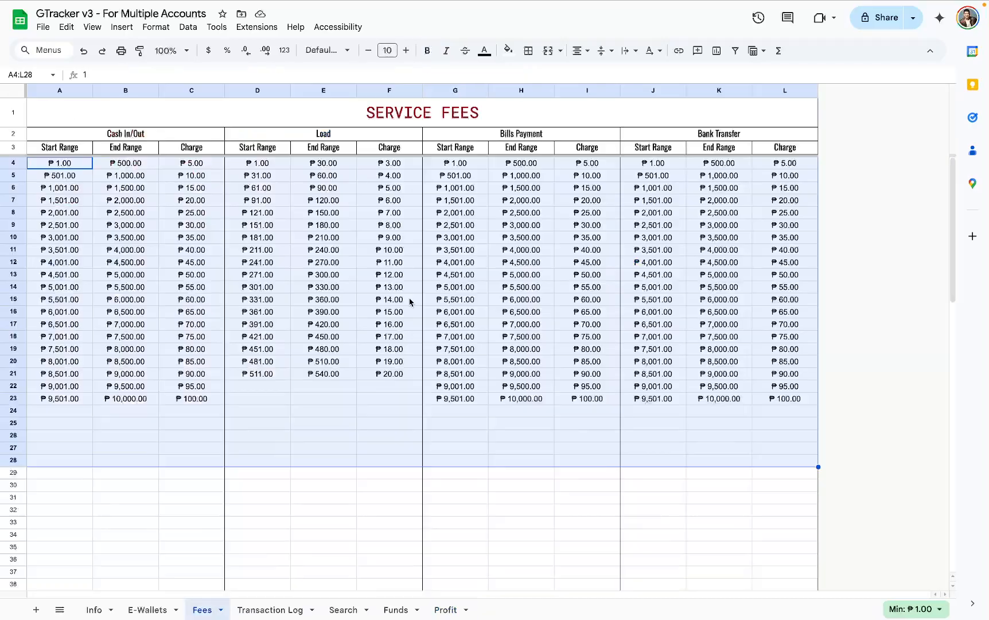
pyautogui.click(275, 607)
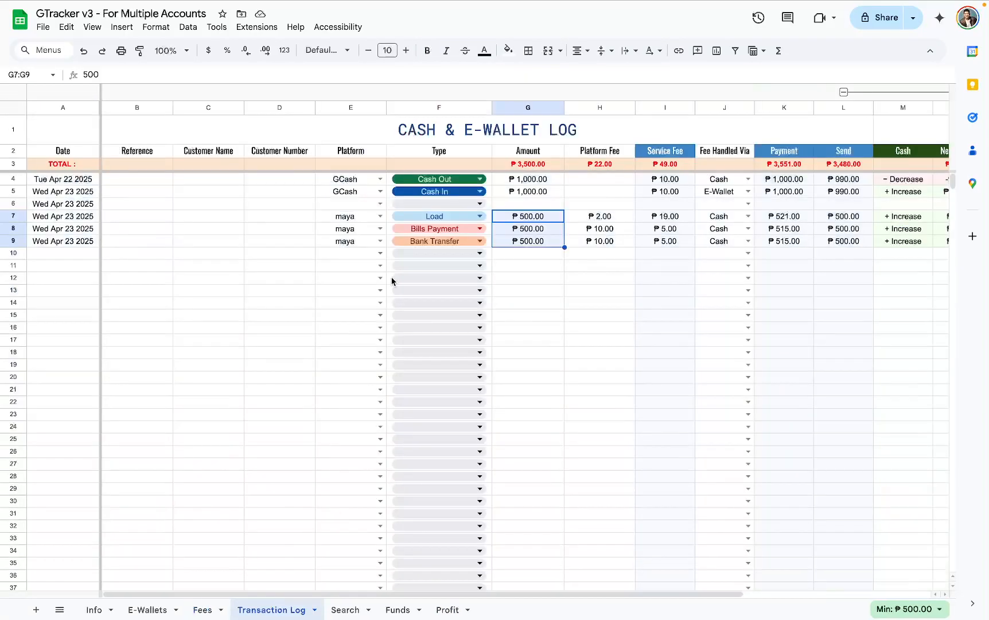
pyautogui.click(663, 107)
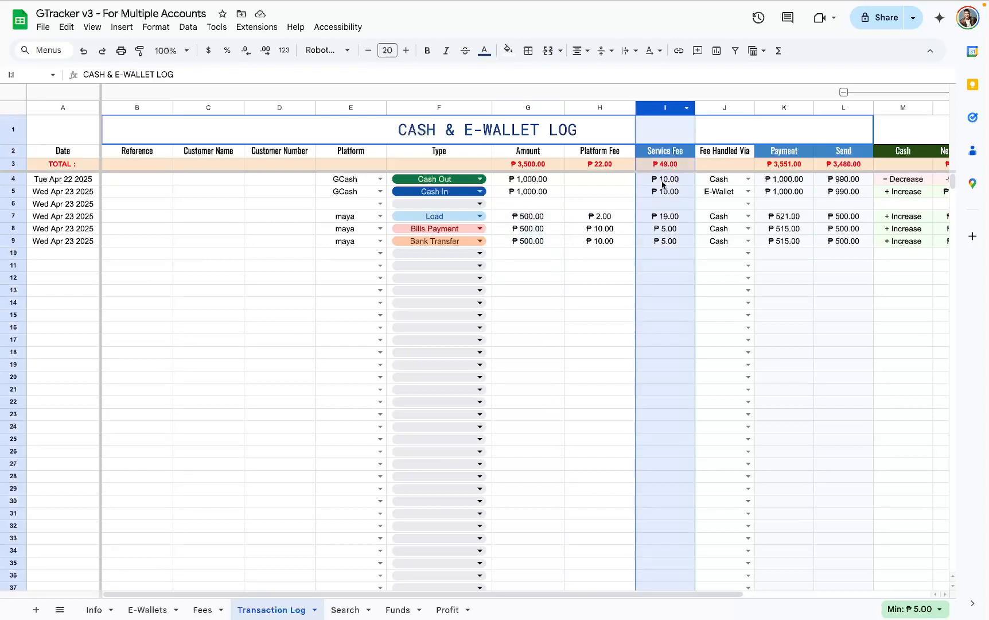
pyautogui.moveTo(664, 182); pyautogui.dragTo(659, 257)
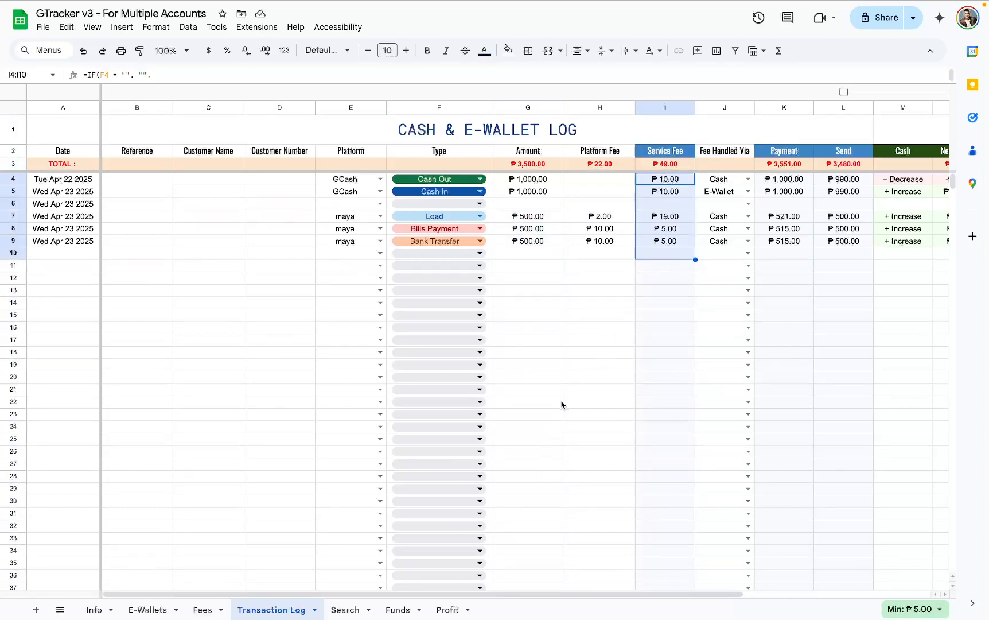
pyautogui.click(894, 607)
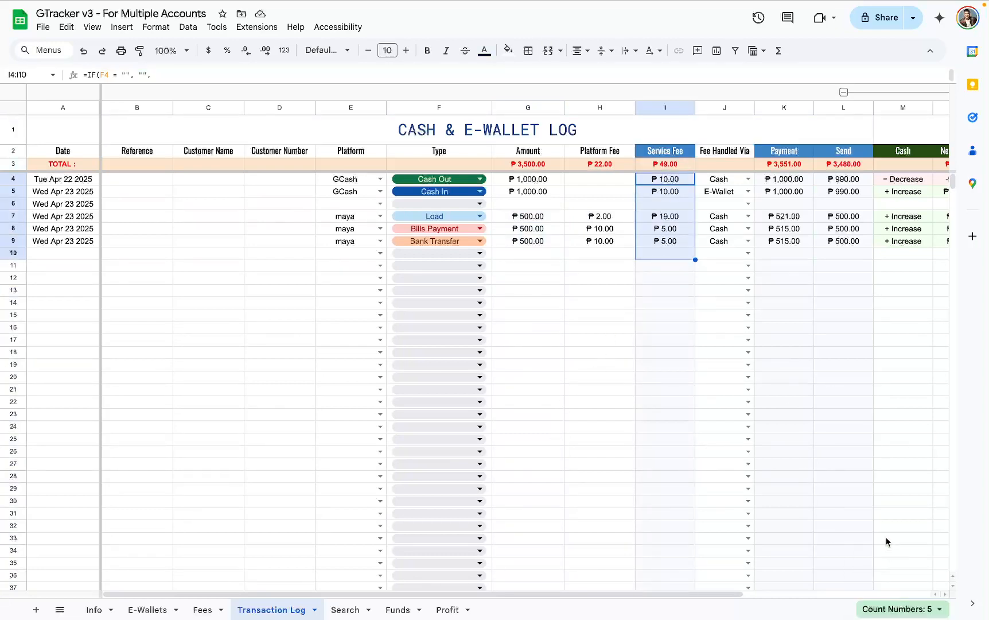
pyautogui.click(893, 607)
pyautogui.click(853, 514)
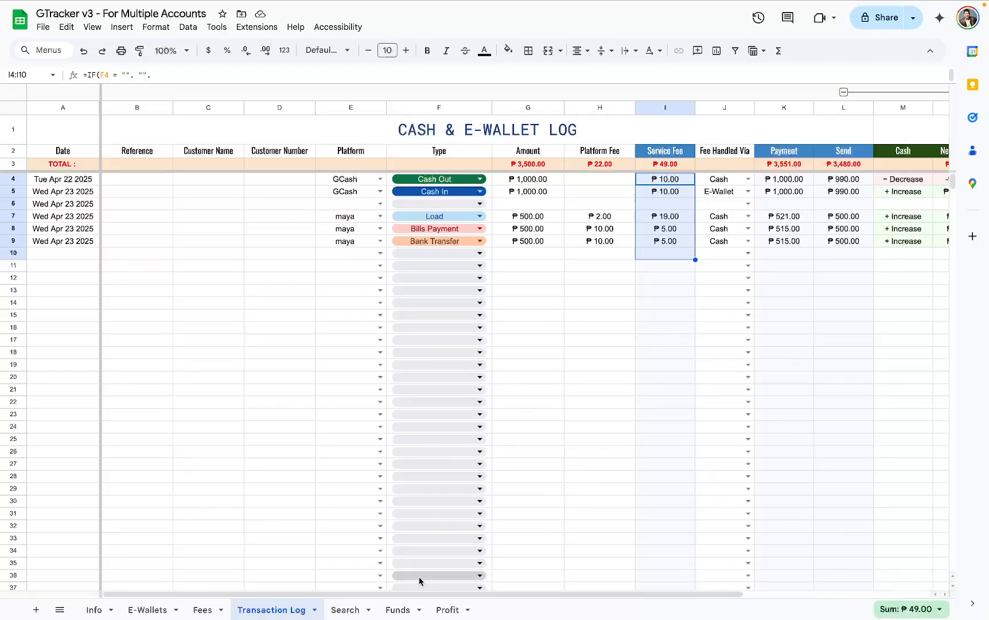
# - Open the Info sheet and read its guidance, especially the section on what happens when service fees are updated
pyautogui.click(445, 610)
pyautogui.click(86, 610)
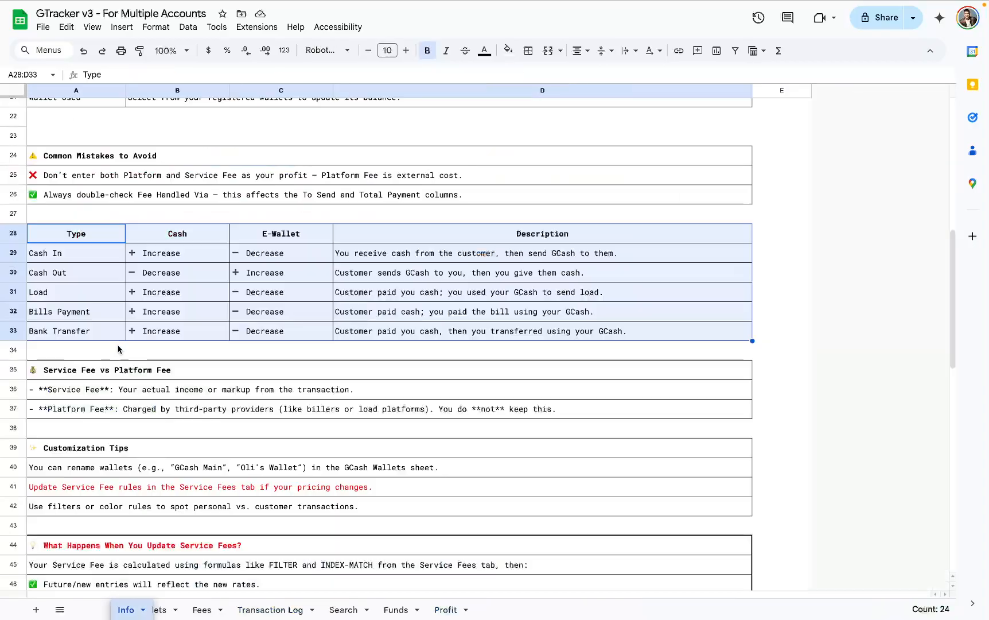
pyautogui.scroll(-4, 134, 320)
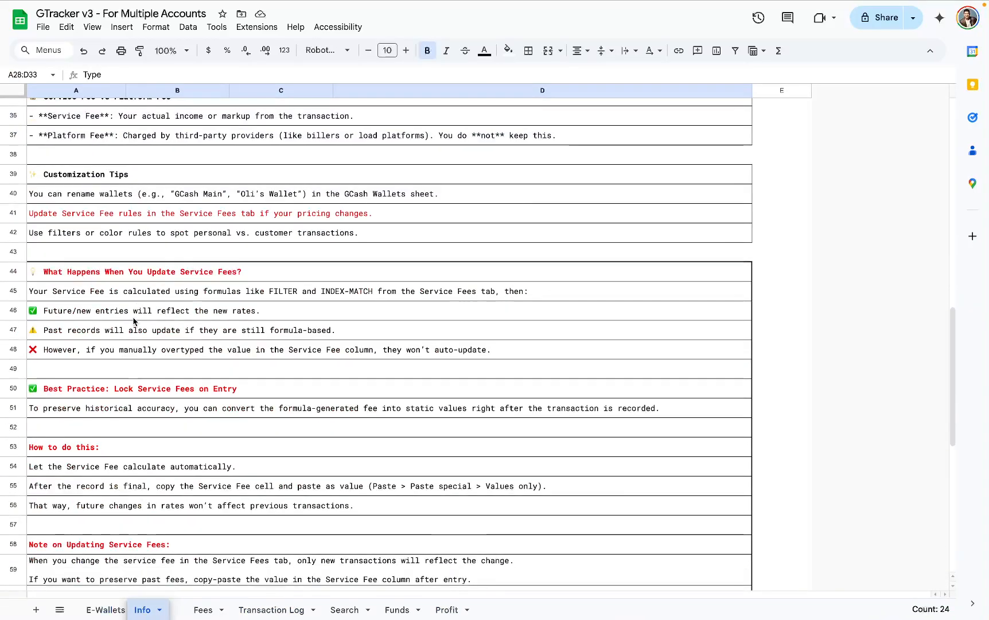
pyautogui.scroll(12, 135, 315)
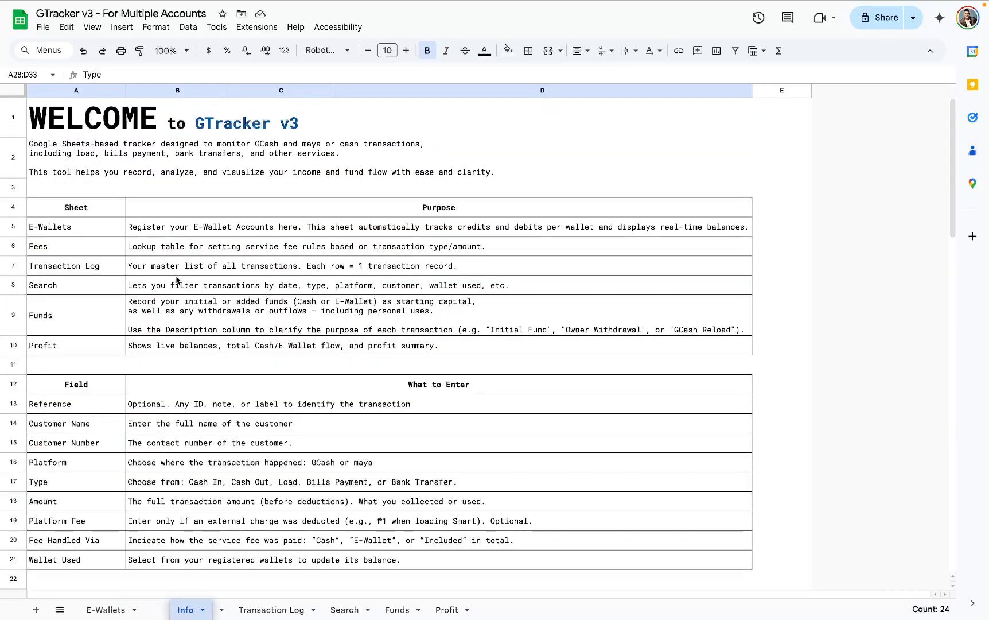
pyautogui.click(92, 501)
pyautogui.scroll(-15, 92, 321)
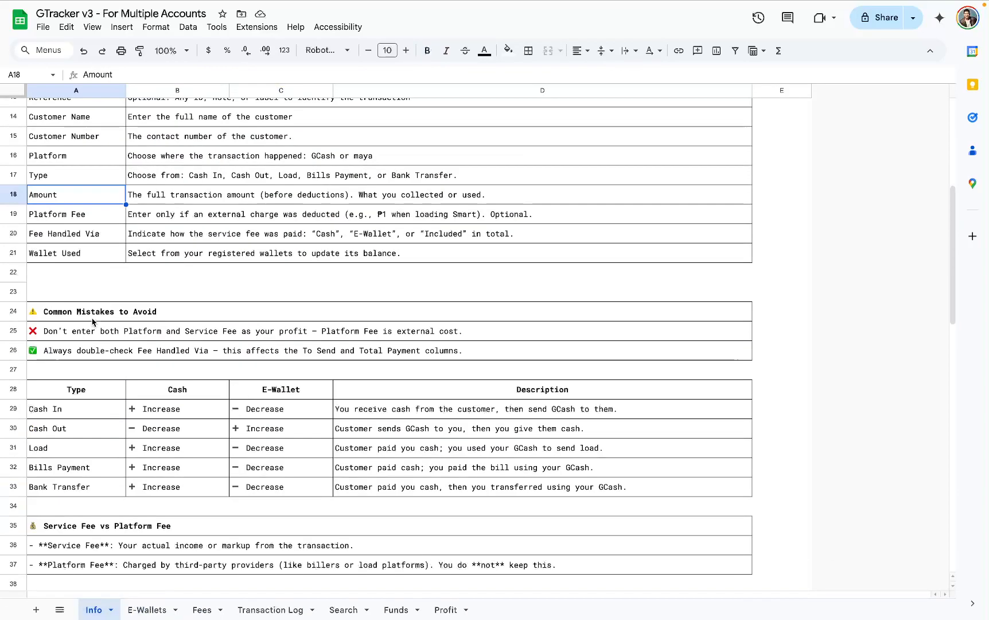
pyautogui.scroll(2, 92, 321)
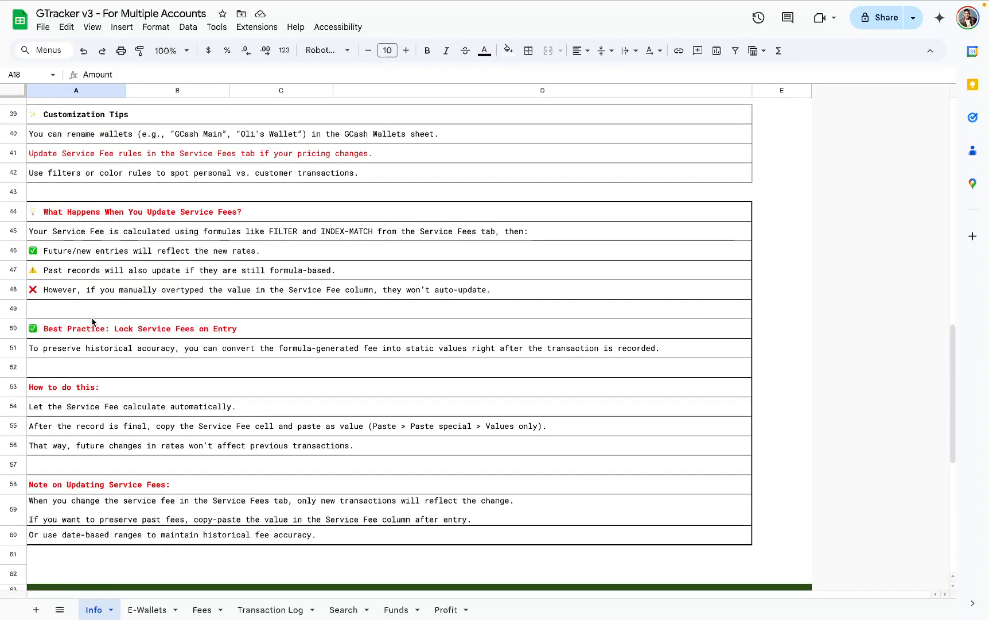
pyautogui.click(105, 213)
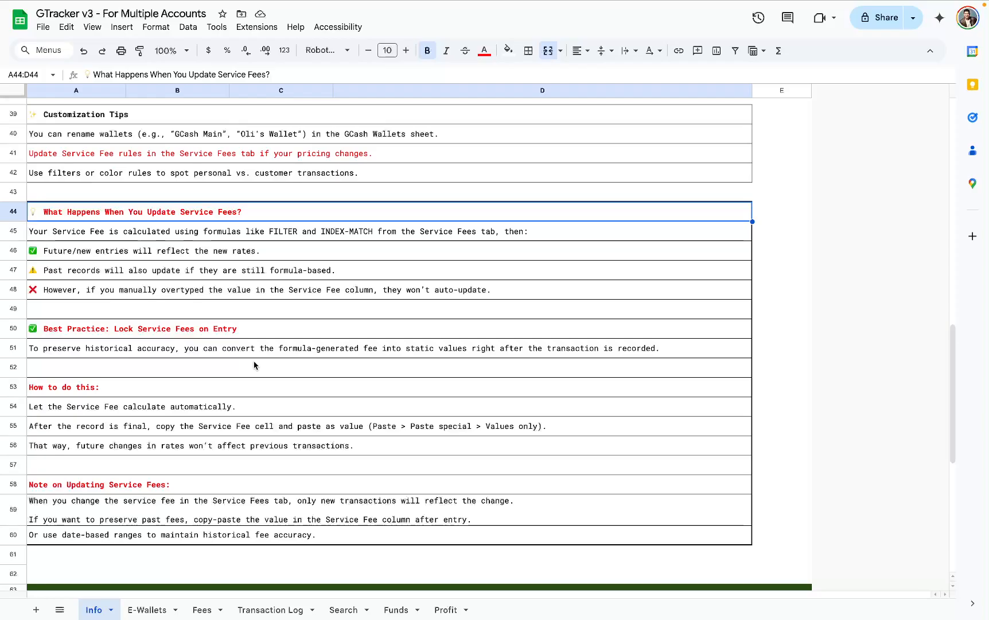
pyautogui.scroll(-2, 255, 365)
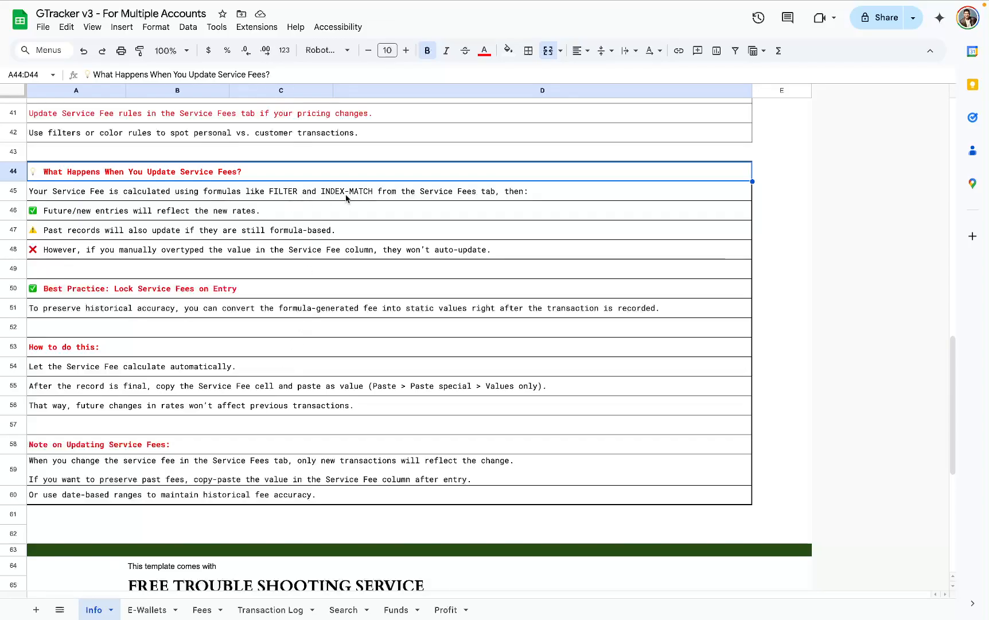
# - Set the Cash In/Out charge for the ₱501 to ₱1,000 range on the Fees sheet to 15, after viewing Transaction Log row 4
pyautogui.click(191, 609)
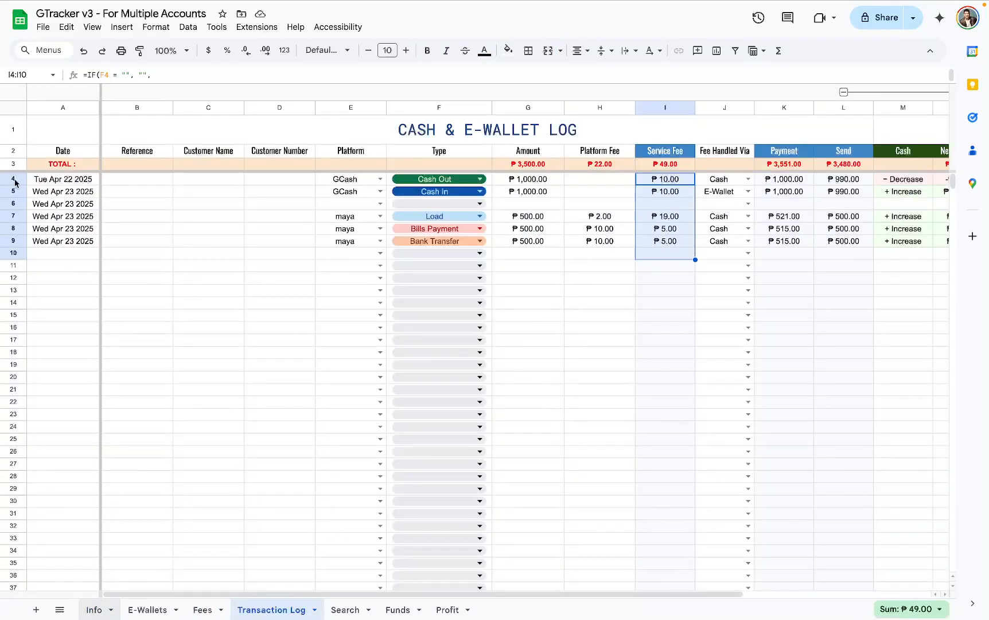
pyautogui.click(13, 179)
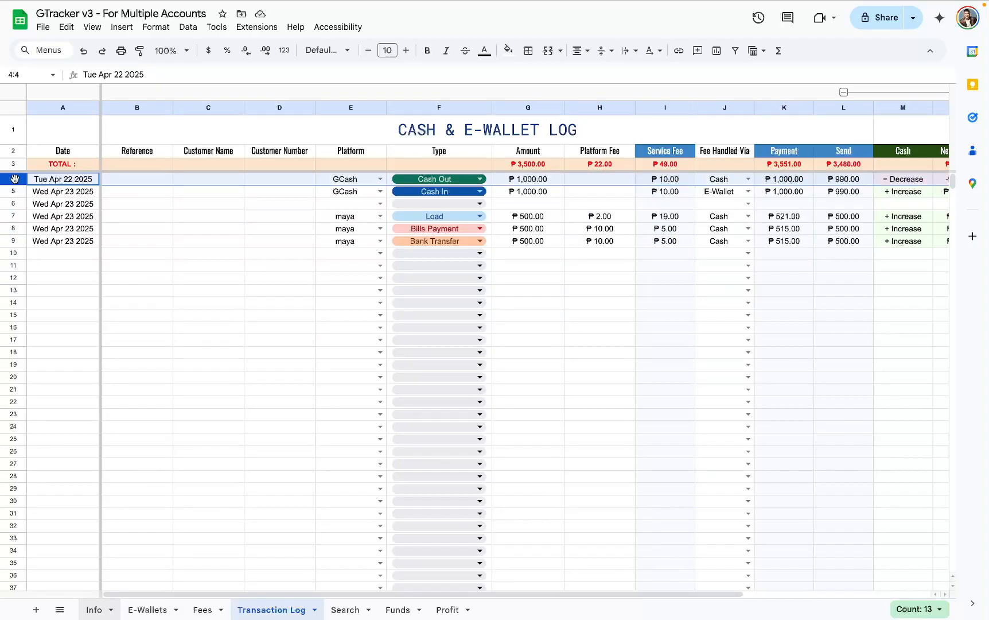
pyautogui.click(210, 608)
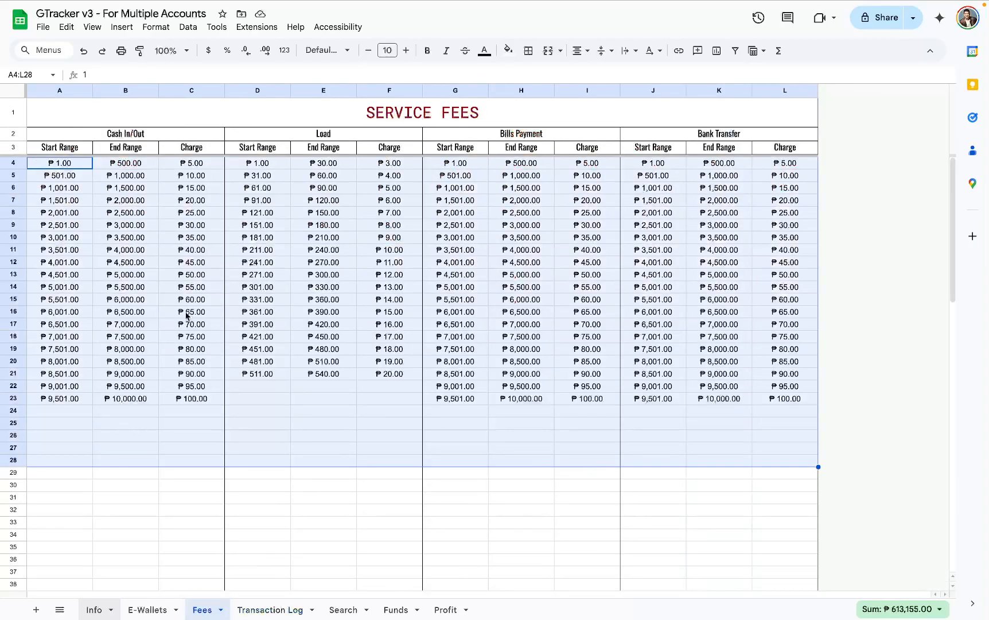
pyautogui.click(141, 180)
pyautogui.click(187, 181)
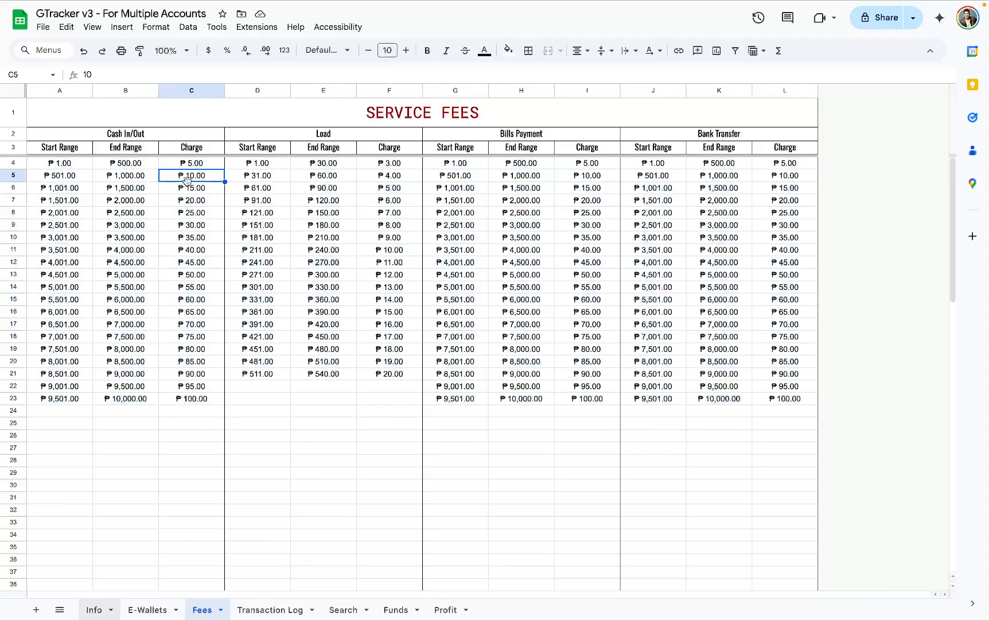
pyautogui.write('15')
pyautogui.press('Return')
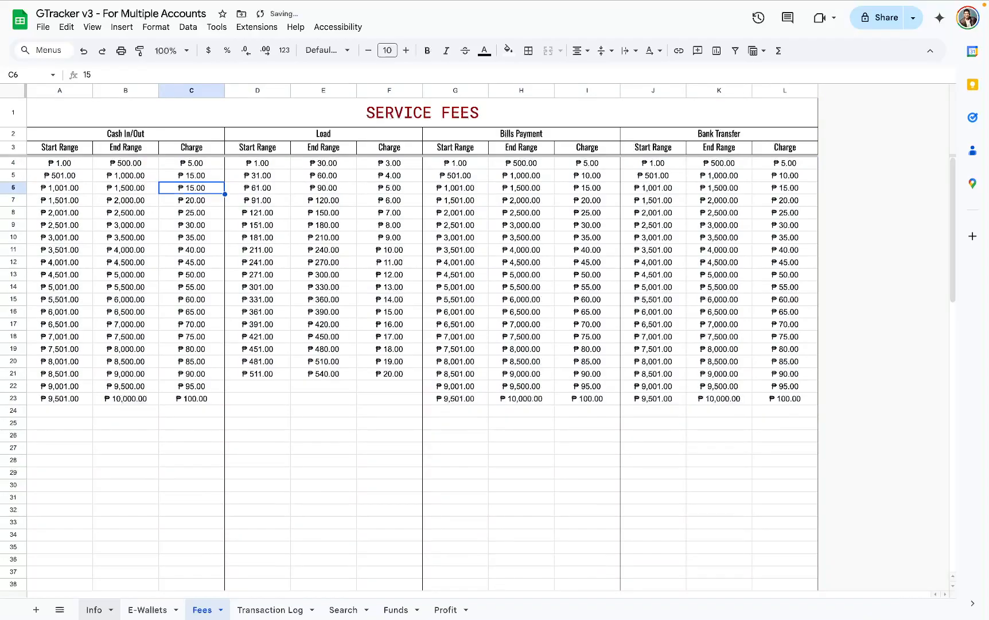
# - Check the Service Fee in row 4 of the Transaction Log, and undo the Cash In/Out charge change on the Fees sheet
pyautogui.click(276, 609)
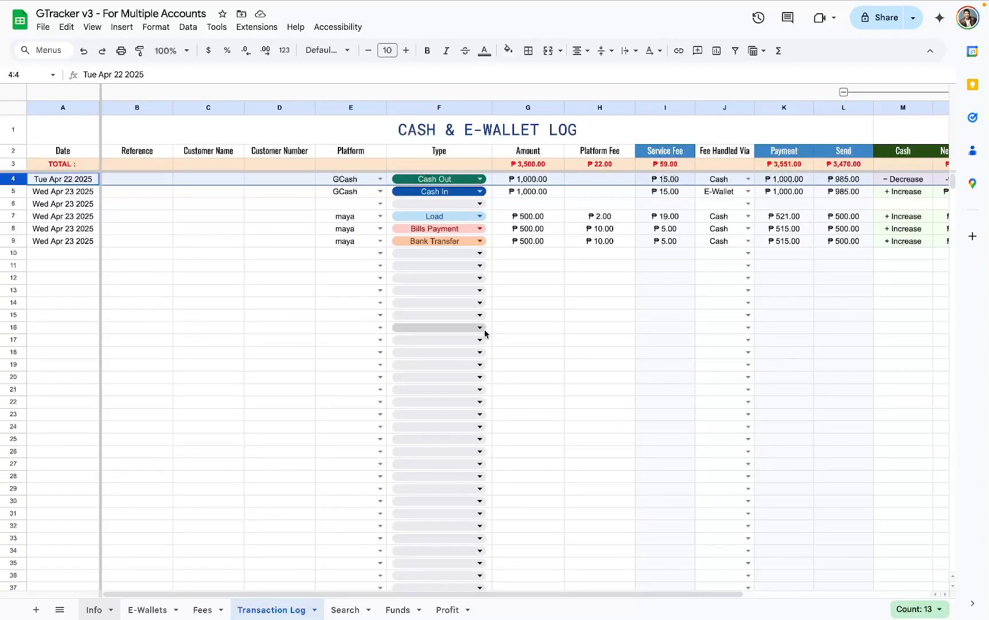
pyautogui.click(677, 180)
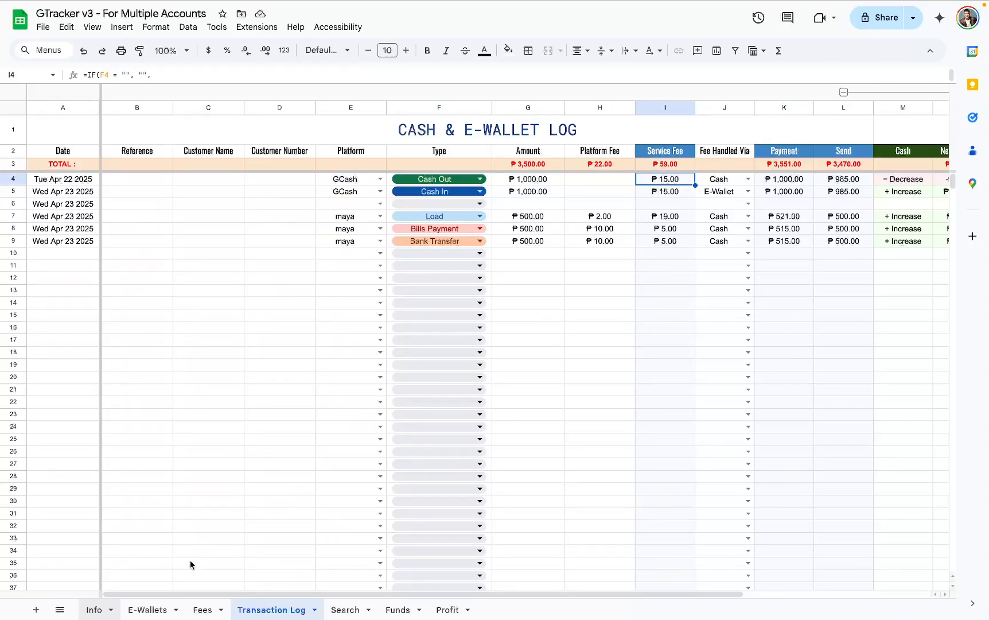
pyautogui.click(201, 608)
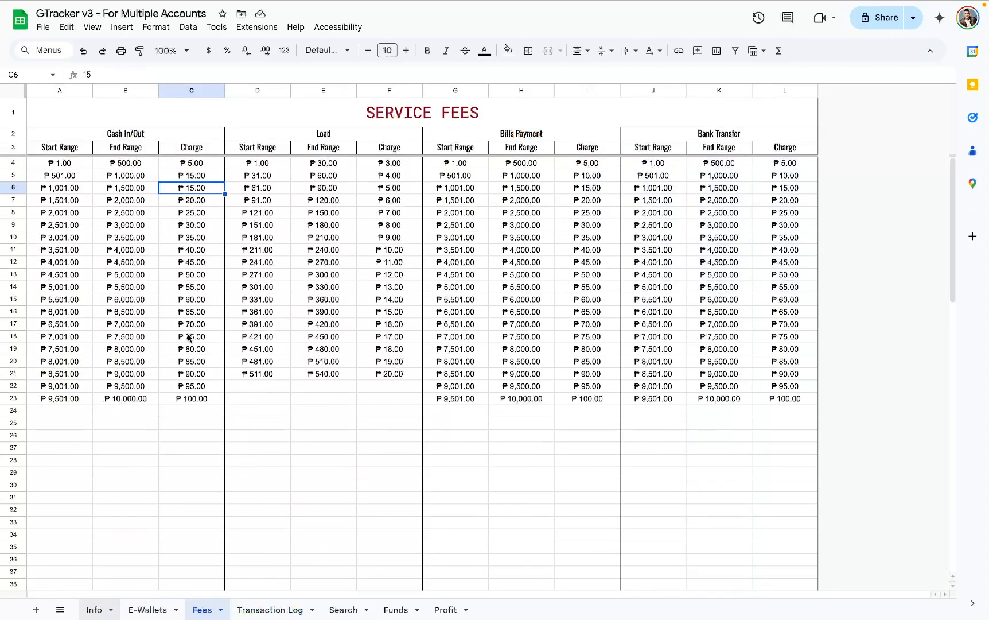
pyautogui.hotkey('ctrl', 'z')
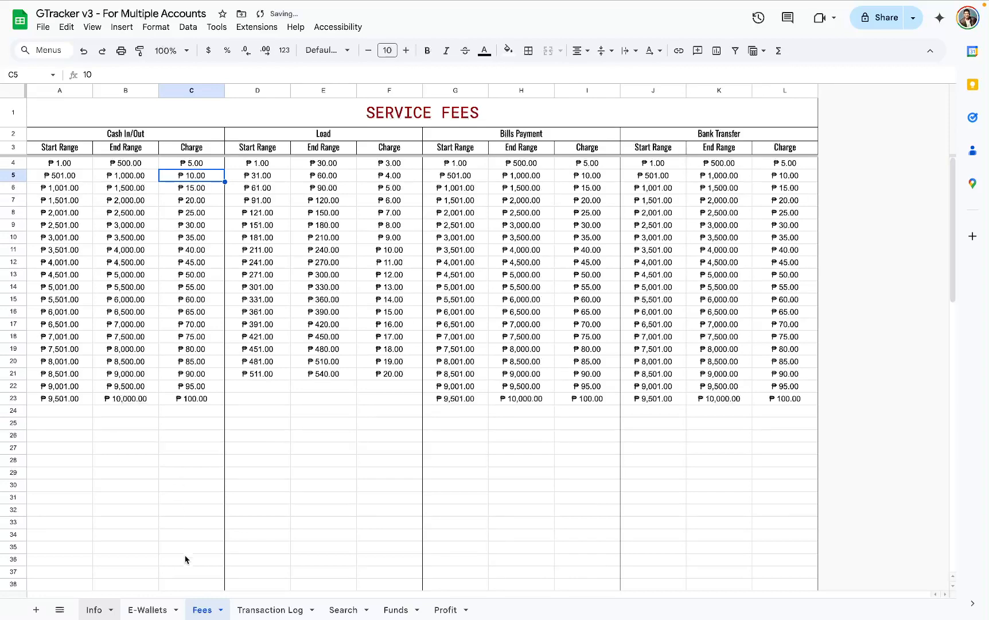
# - Read the Info sheet's instructions on locking service fees, especially rows 54 and 55 under "How to do this"
pyautogui.click(94, 610)
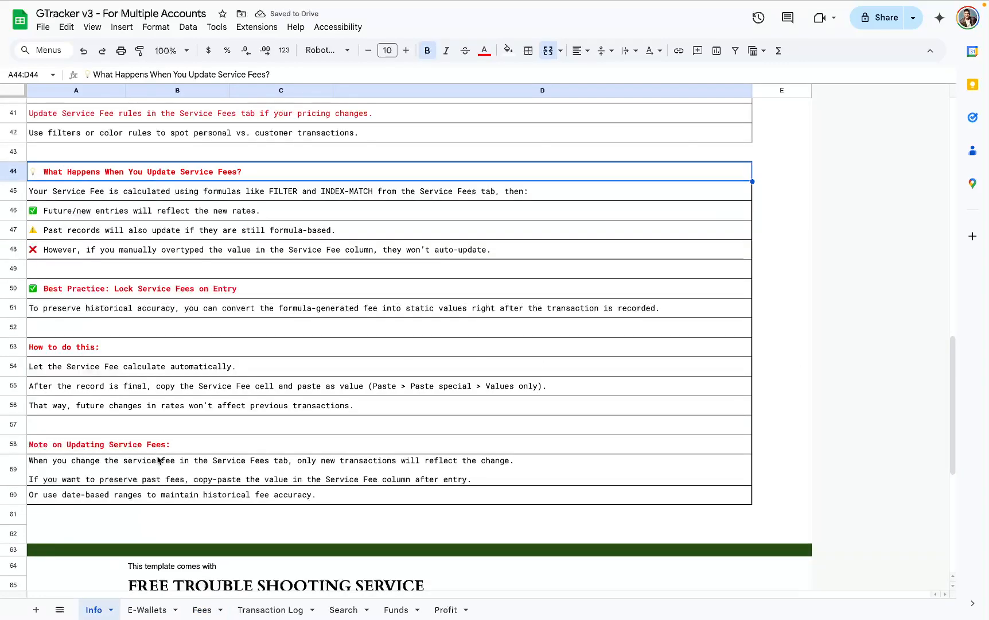
pyautogui.scroll(-3, 152, 345)
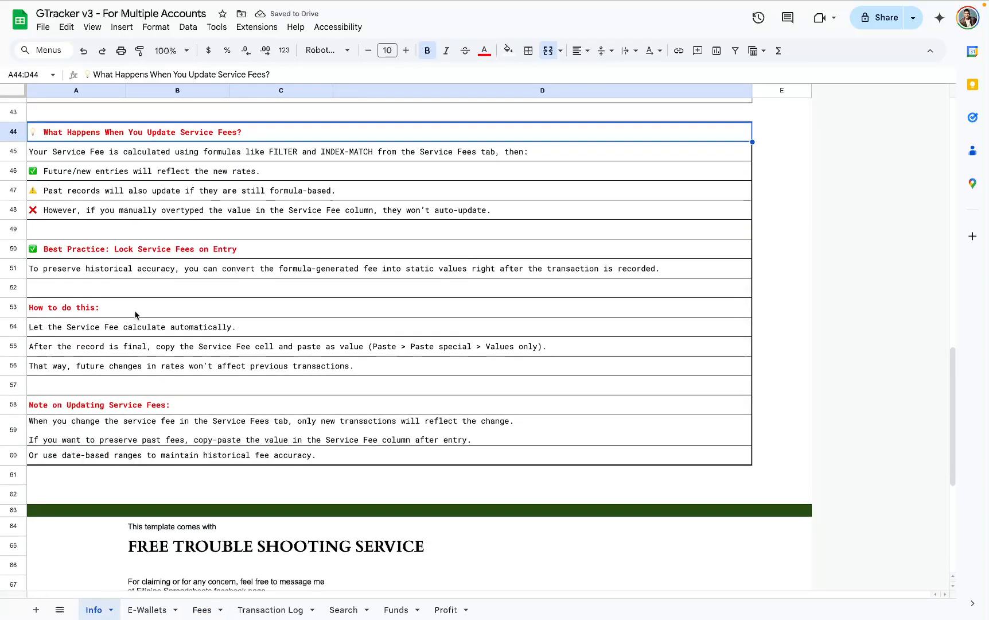
pyautogui.scroll(-1, 128, 256)
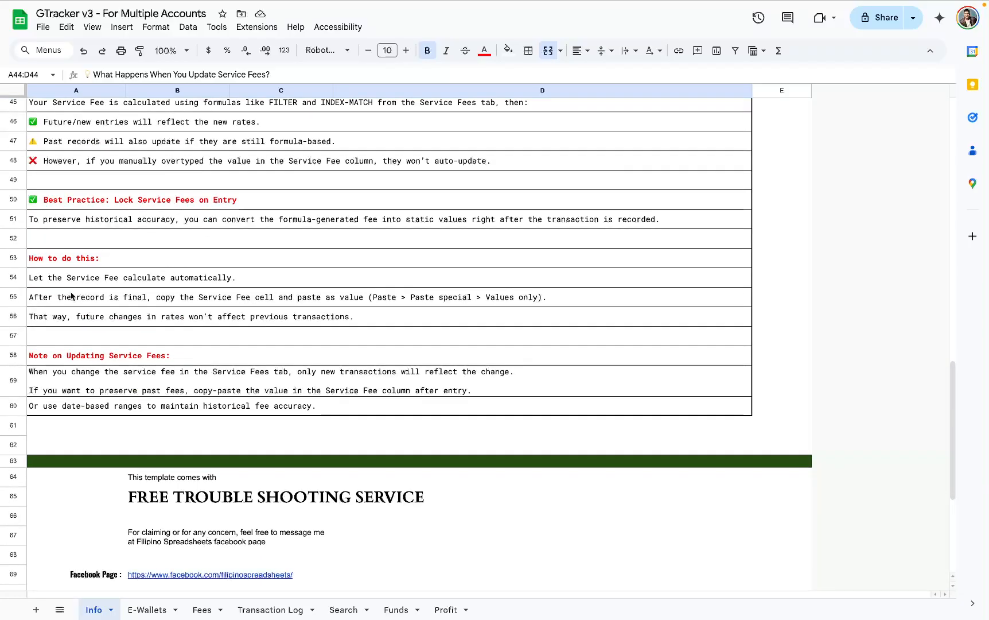
pyautogui.click(58, 282)
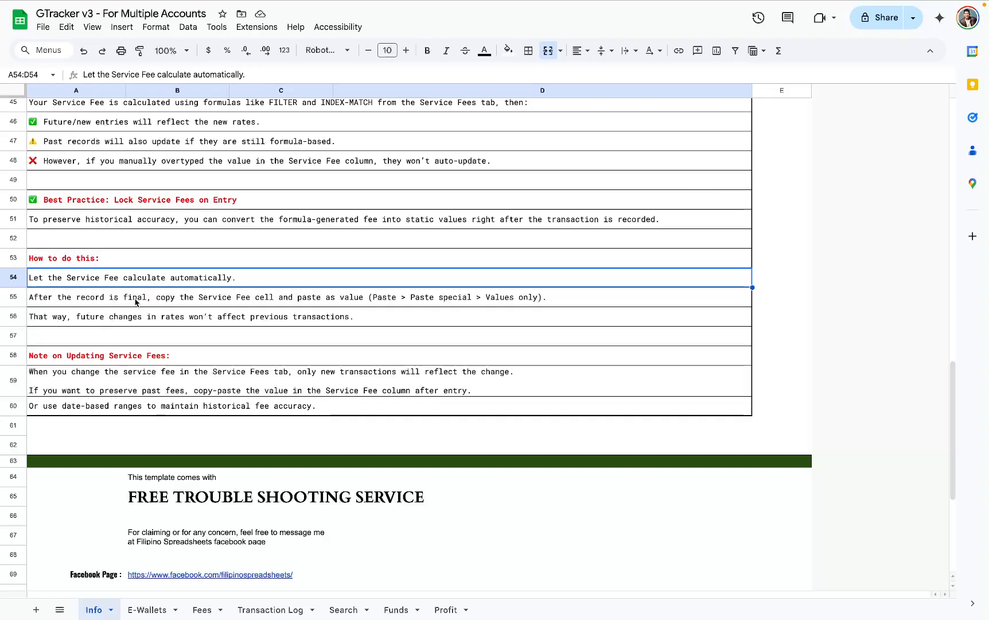
pyautogui.click(72, 299)
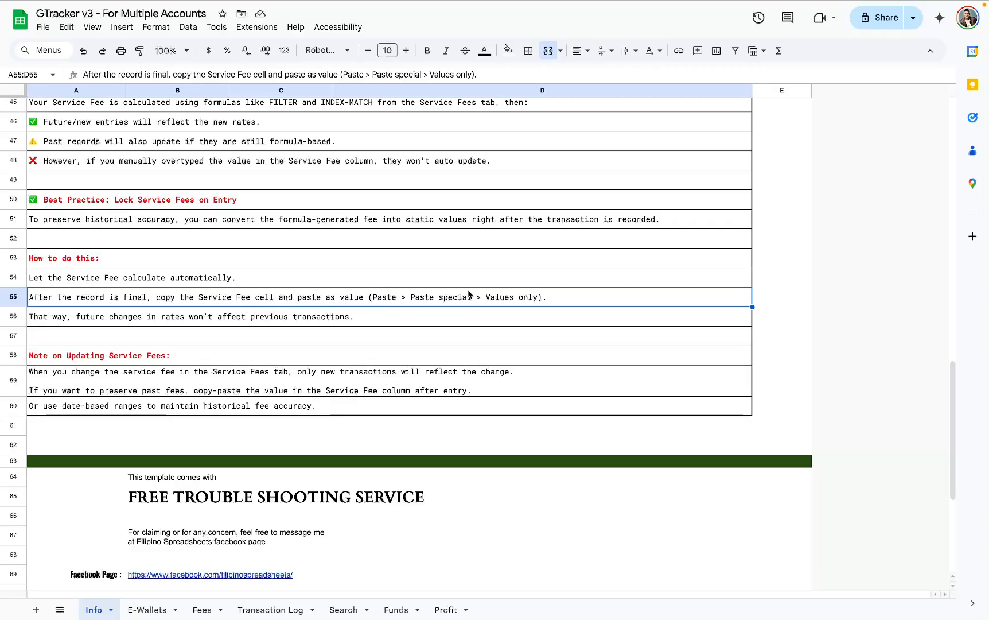
# - Convert the Service Fee cells I4:I9 on the Transaction Log sheet to static values, accepting the protected-range edit and suppressing its warning for 5 minutes
pyautogui.click(211, 608)
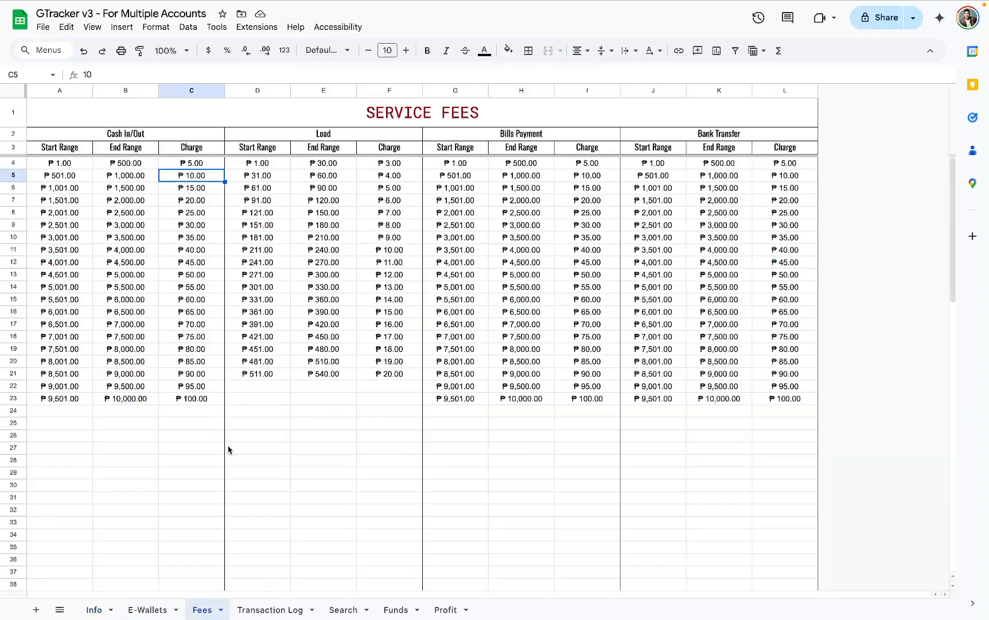
pyautogui.click(296, 606)
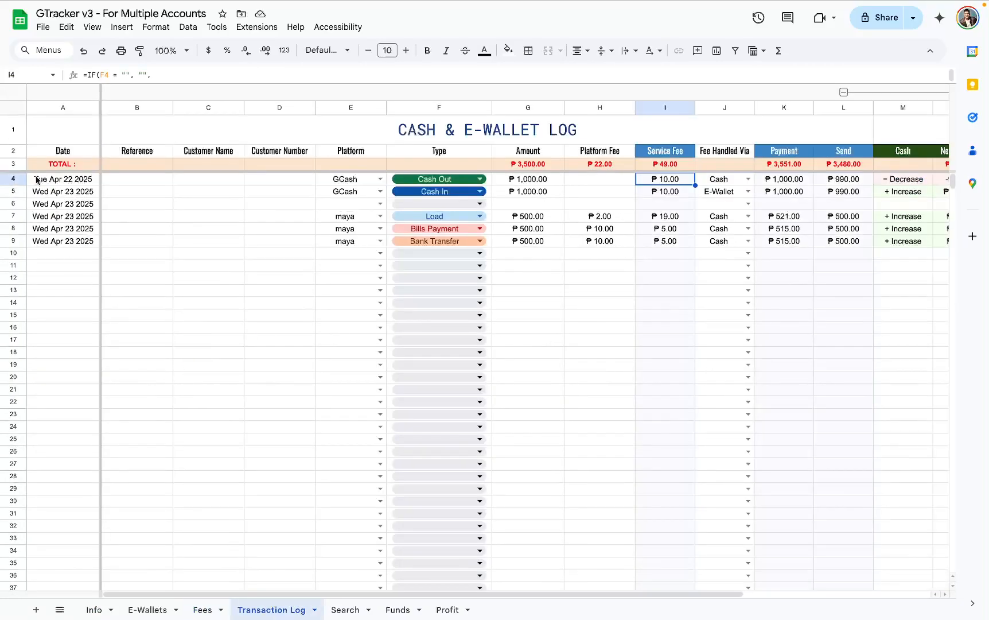
pyautogui.moveTo(15, 183); pyautogui.dragTo(15, 238)
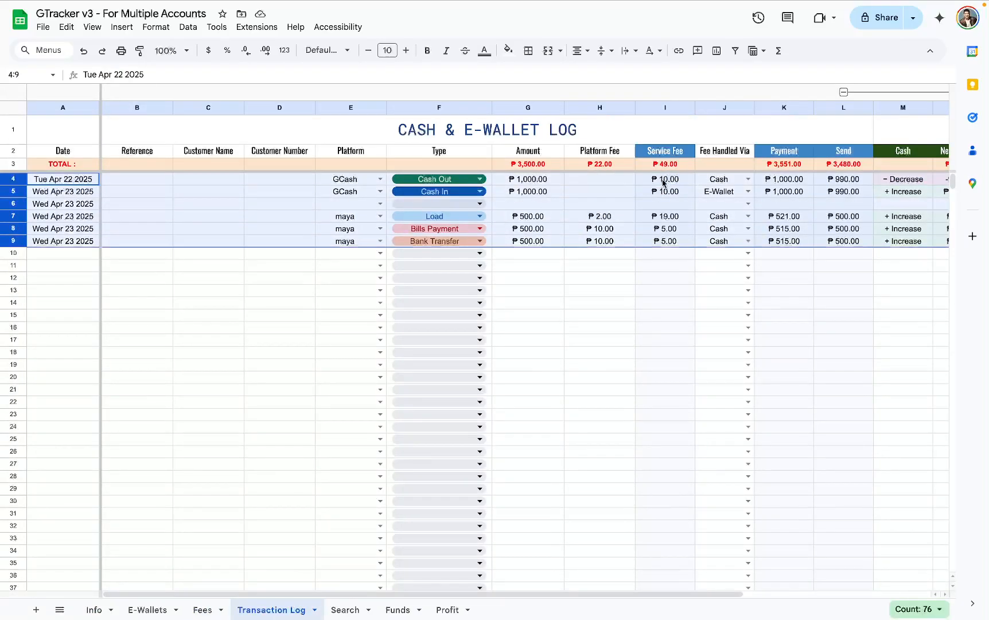
pyautogui.moveTo(664, 183); pyautogui.dragTo(666, 242)
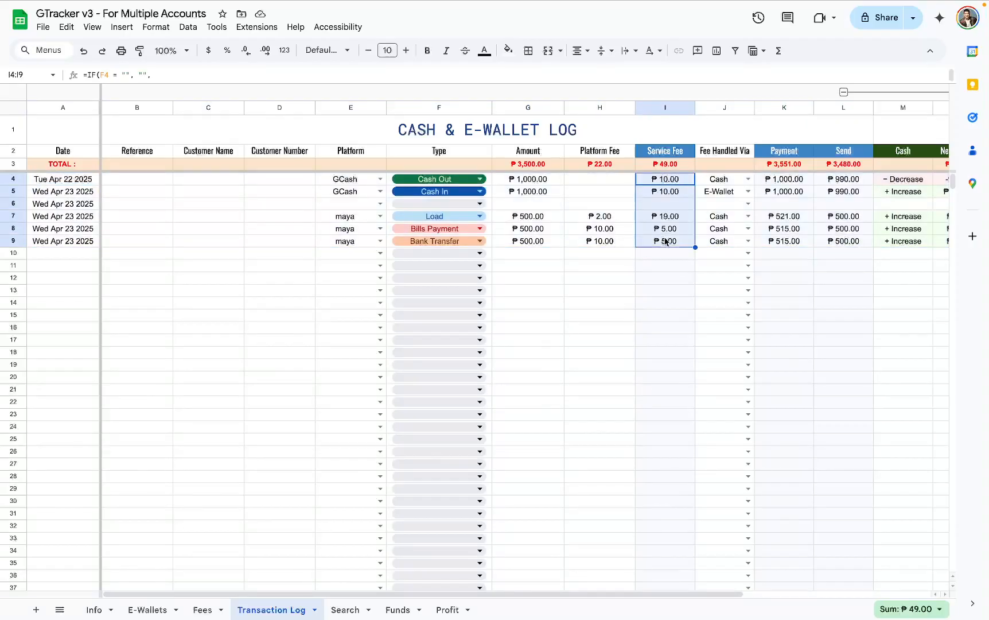
pyautogui.rightClick(671, 206)
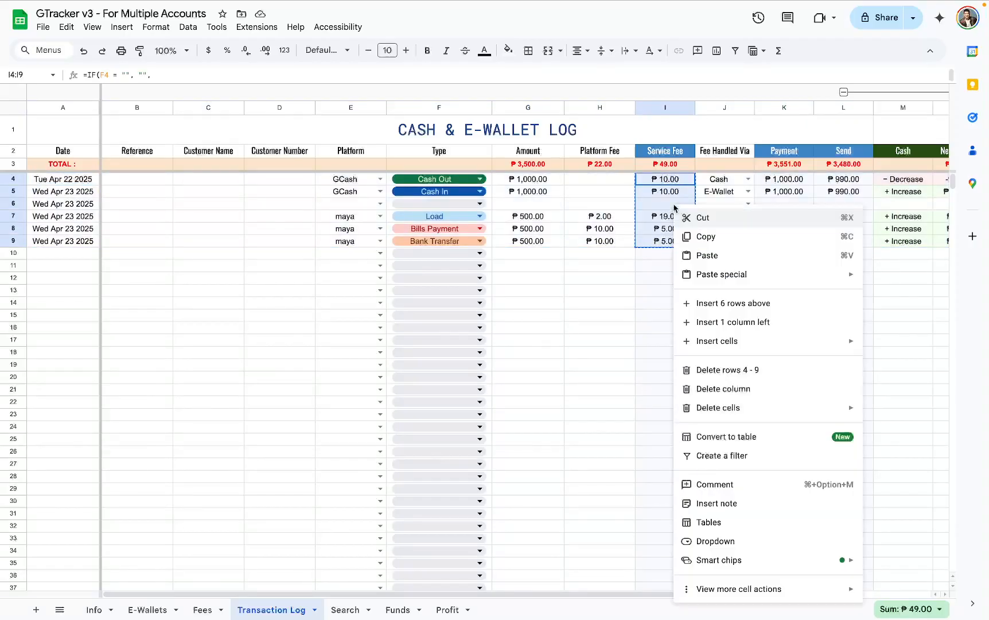
pyautogui.click(705, 234)
pyautogui.rightClick(663, 192)
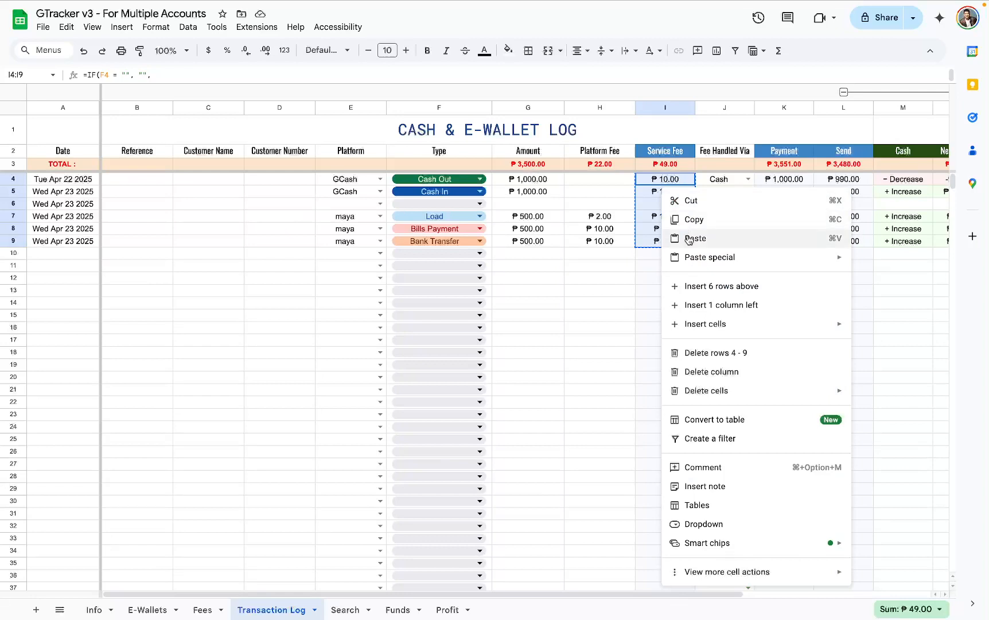
pyautogui.moveTo(696, 260)
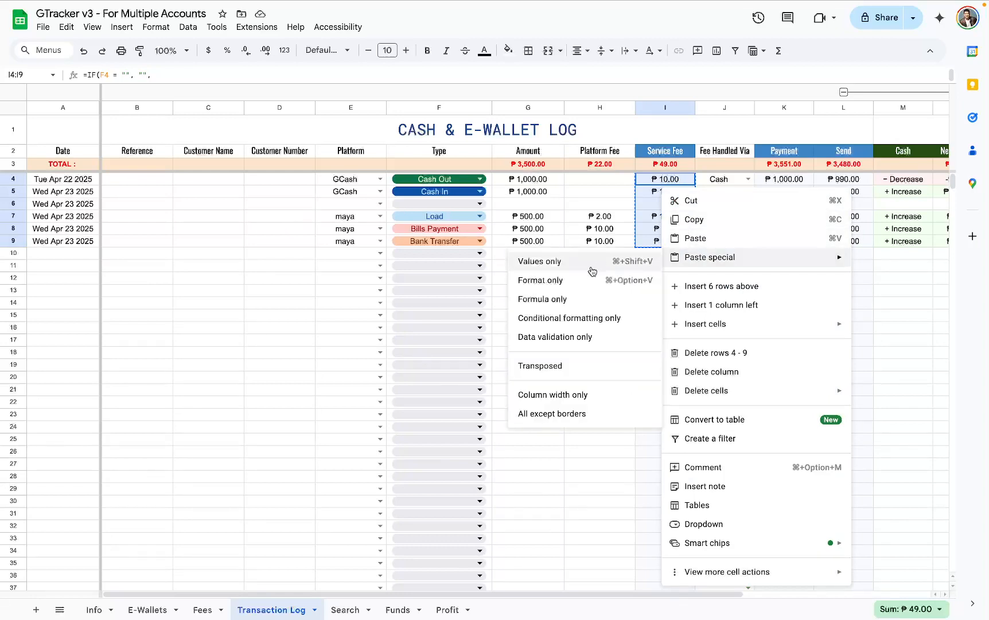
pyautogui.click(556, 262)
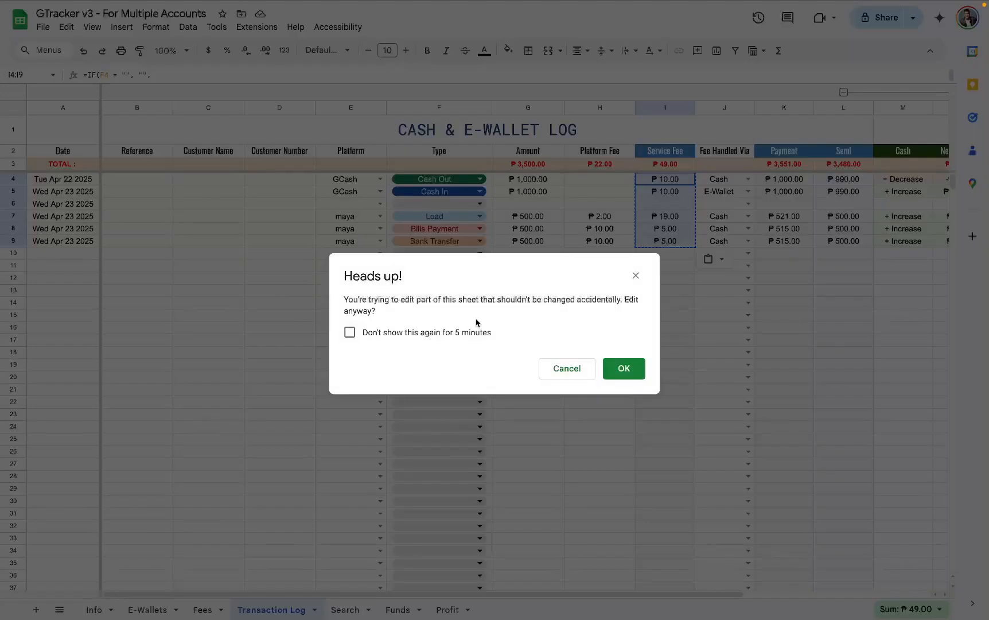
pyautogui.click(430, 334)
pyautogui.click(638, 370)
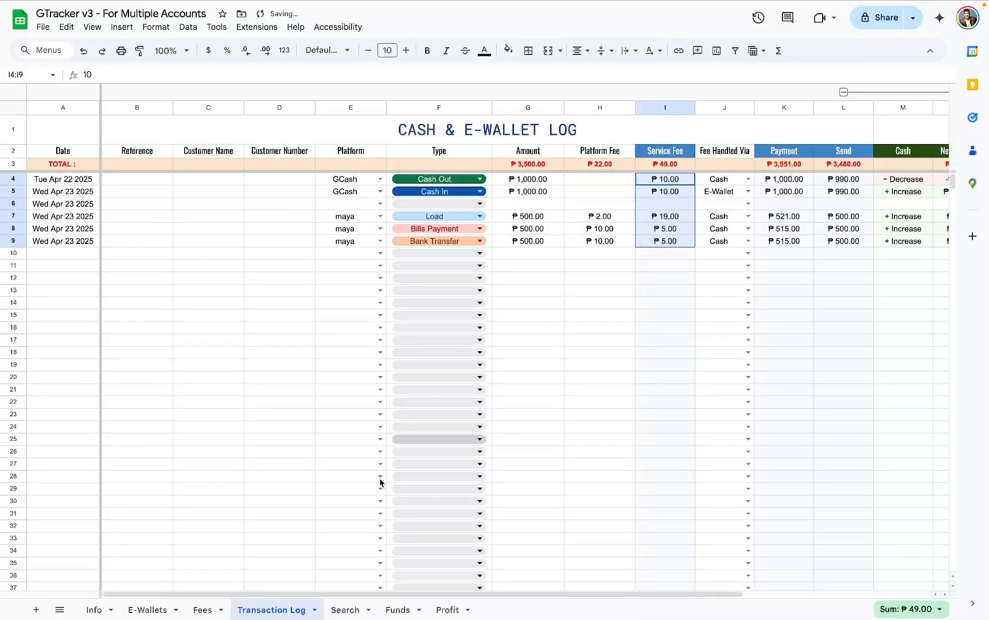
# - Set the Cash In/Out charge for ₱501 to ₱1,000 on the Fees sheet to 15, and check the row 4 Service Fee in the Transaction Log
pyautogui.click(201, 610)
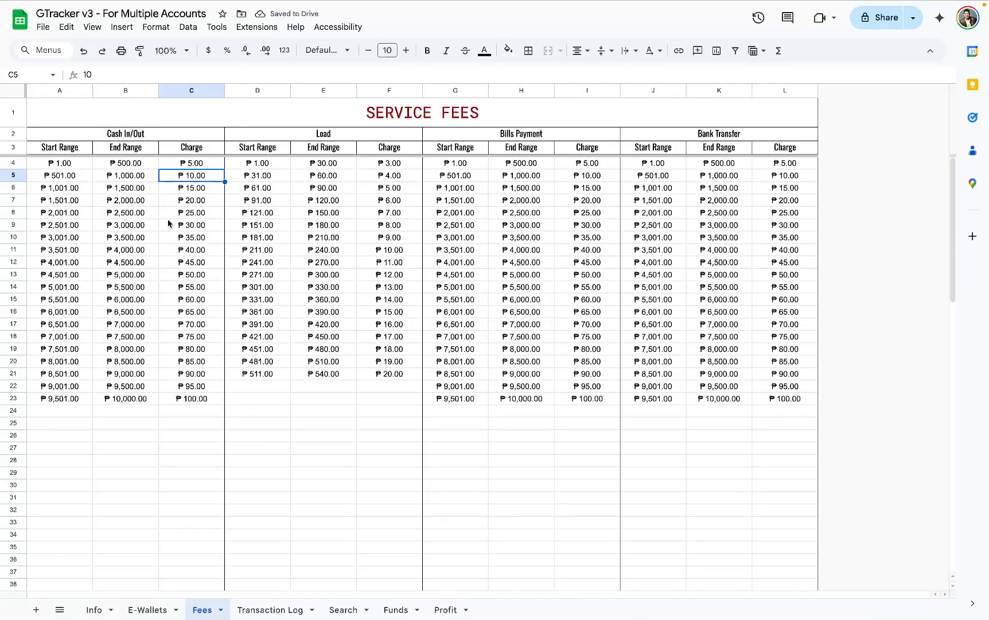
pyautogui.write('15')
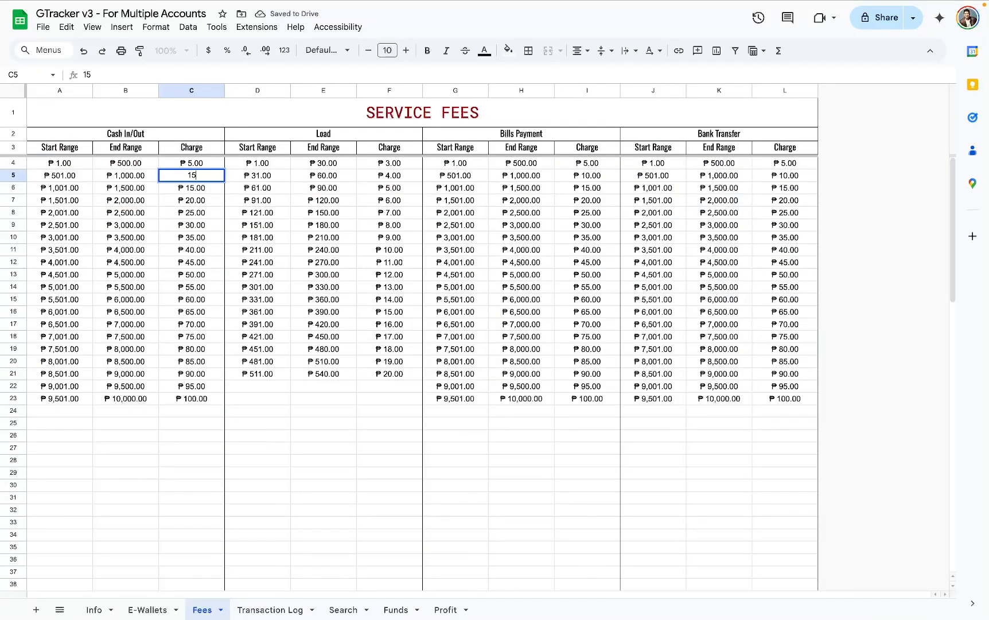
pyautogui.press('Return')
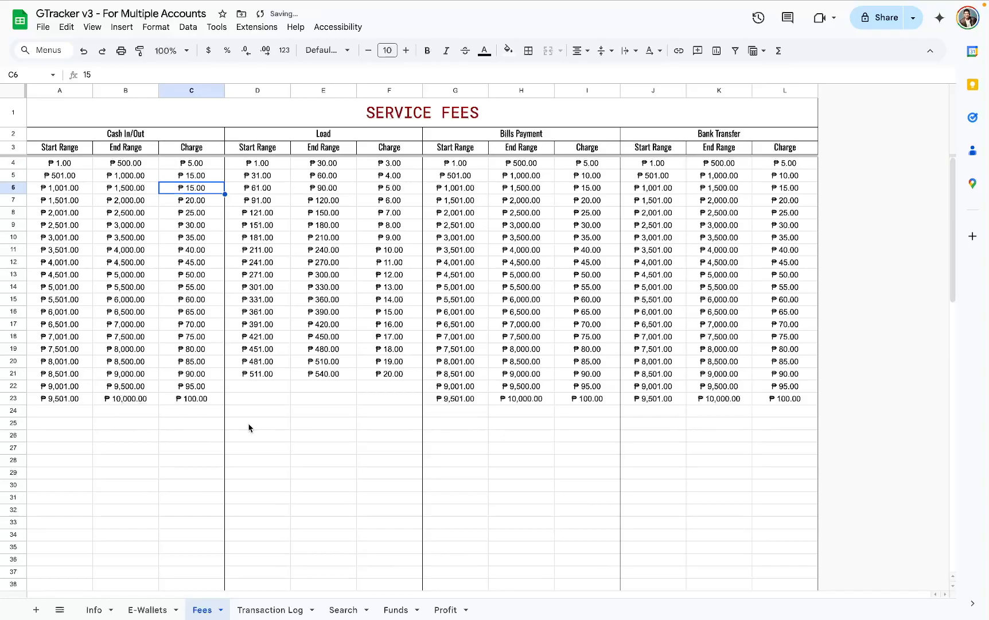
pyautogui.click(272, 610)
pyautogui.click(670, 181)
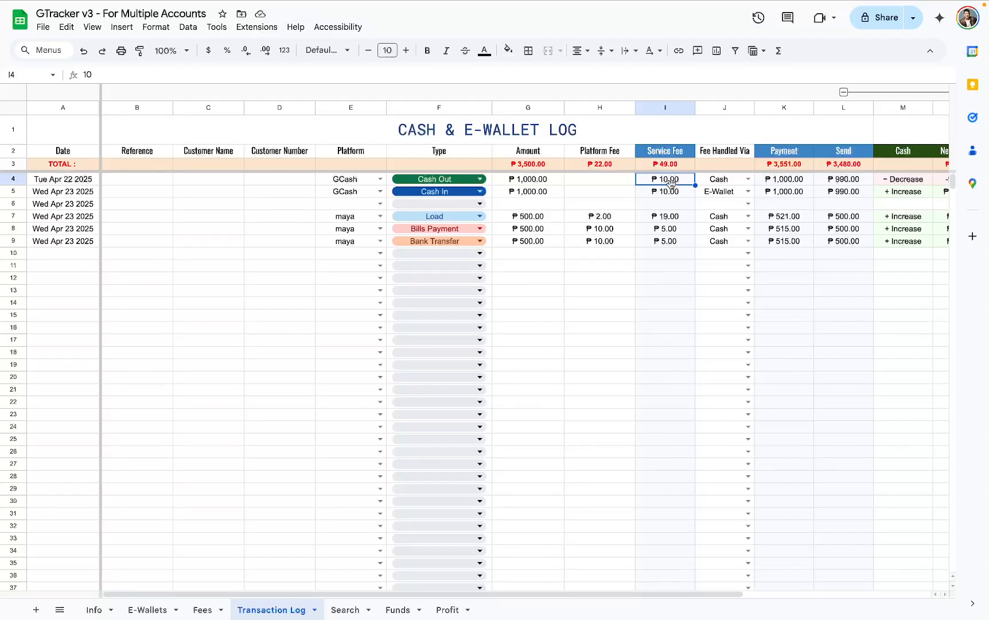
# - Restore the Service Fee formulas in I4:I9 by copying the formula from I10, and check cell I4
pyautogui.click(657, 257)
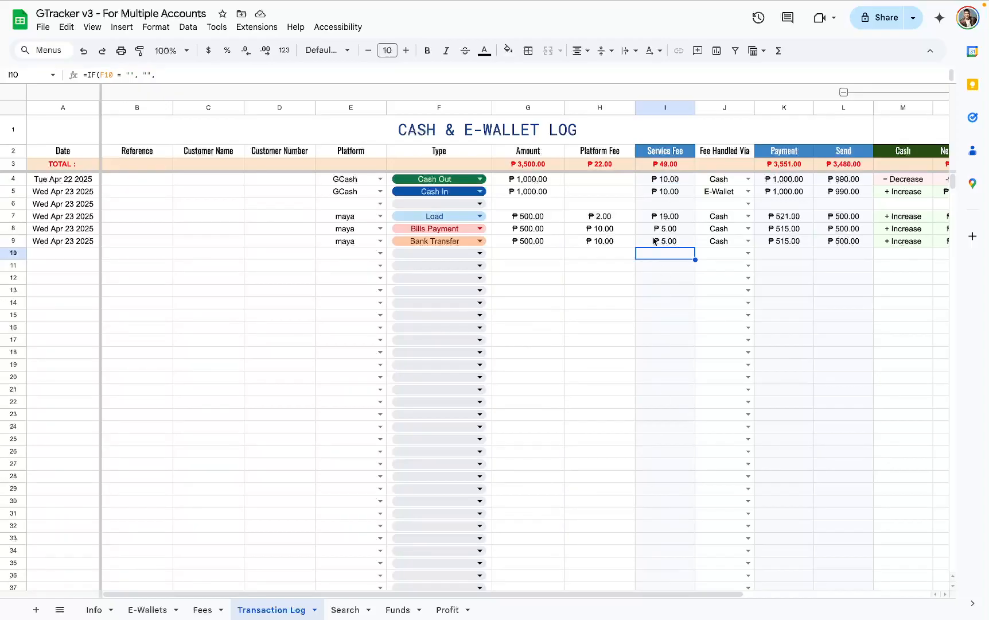
pyautogui.doubleClick(662, 250)
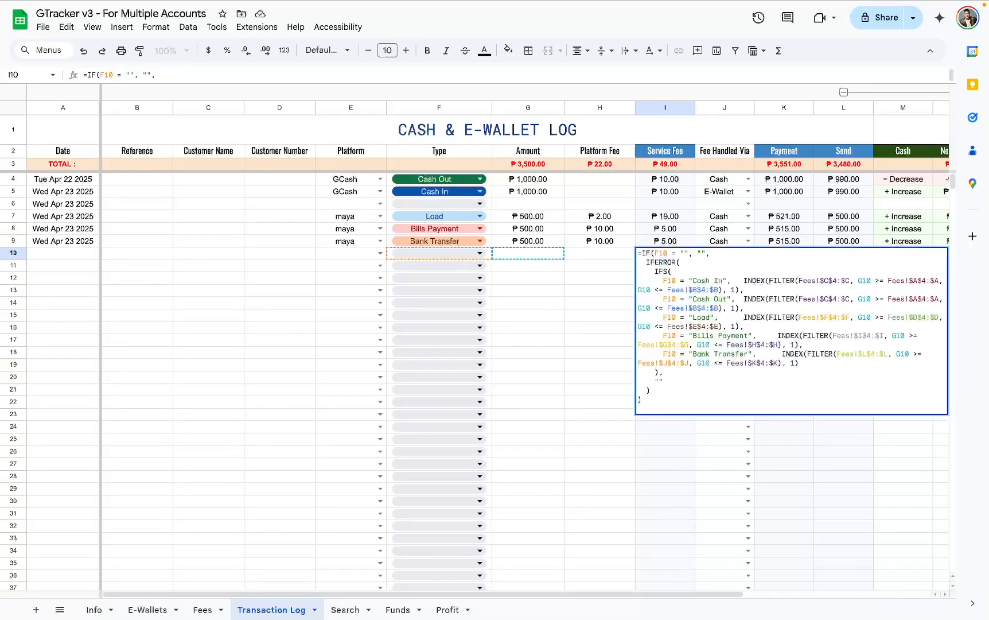
pyautogui.press('Escape')
pyautogui.hotkey('ctrl', 'c')
pyautogui.moveTo(662, 241); pyautogui.dragTo(664, 185)
pyautogui.hotkey('ctrl', 'v')
pyautogui.click(664, 184)
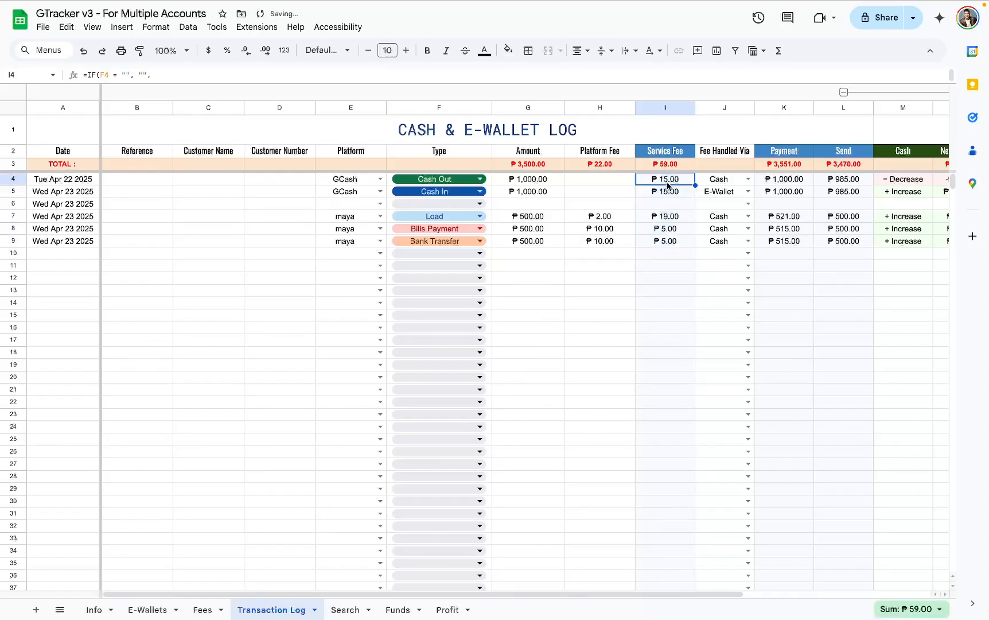
# - Set the Cash In/Out charge for the ₱1,001 to ₱1,500 range on the Fees sheet to 10, and select the fee table A2:L25
pyautogui.click(201, 609)
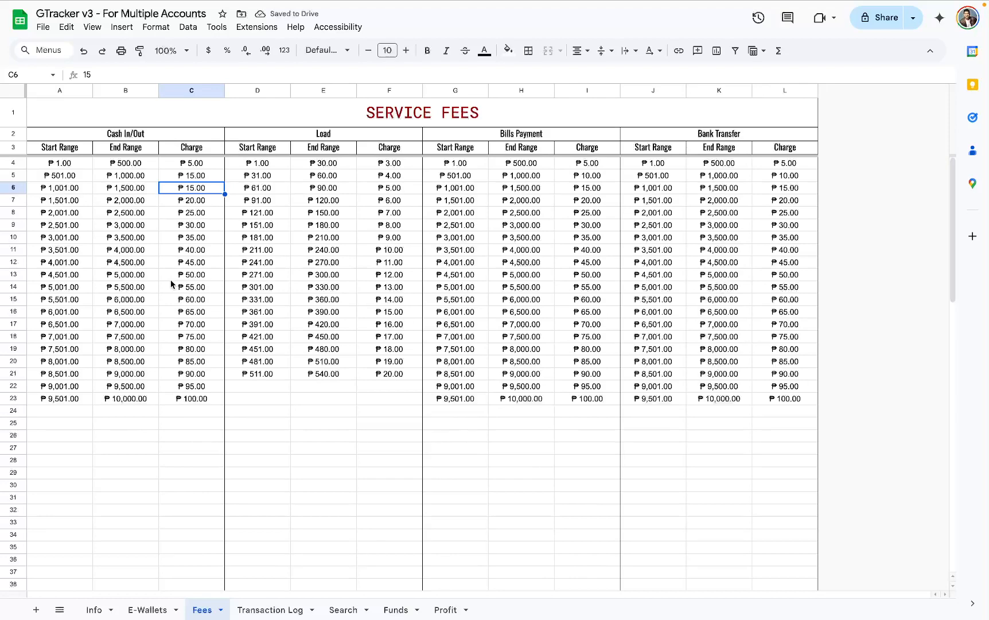
pyautogui.write('10')
pyautogui.press('Return')
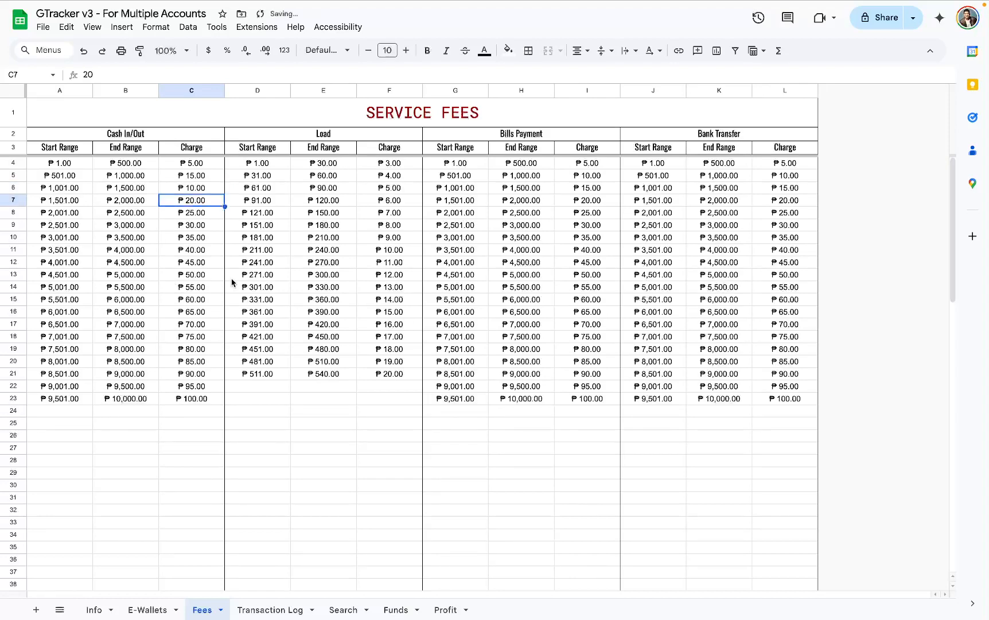
pyautogui.moveTo(86, 133); pyautogui.dragTo(738, 423)
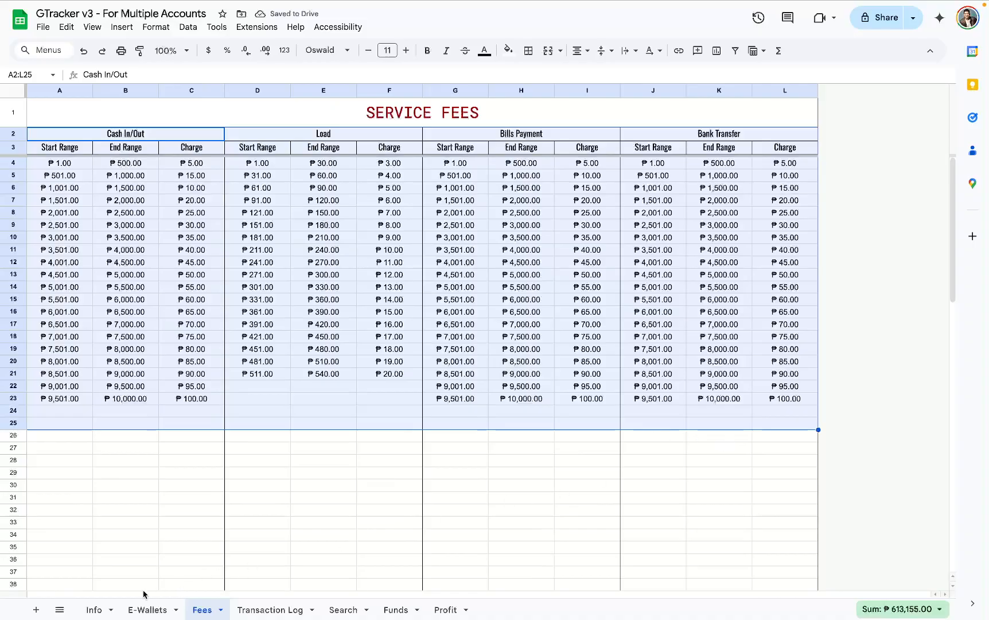
# - Review the support links in rows 69 to 74 and the custom features note in rows 77 and 78 of the Info sheet
pyautogui.click(94, 609)
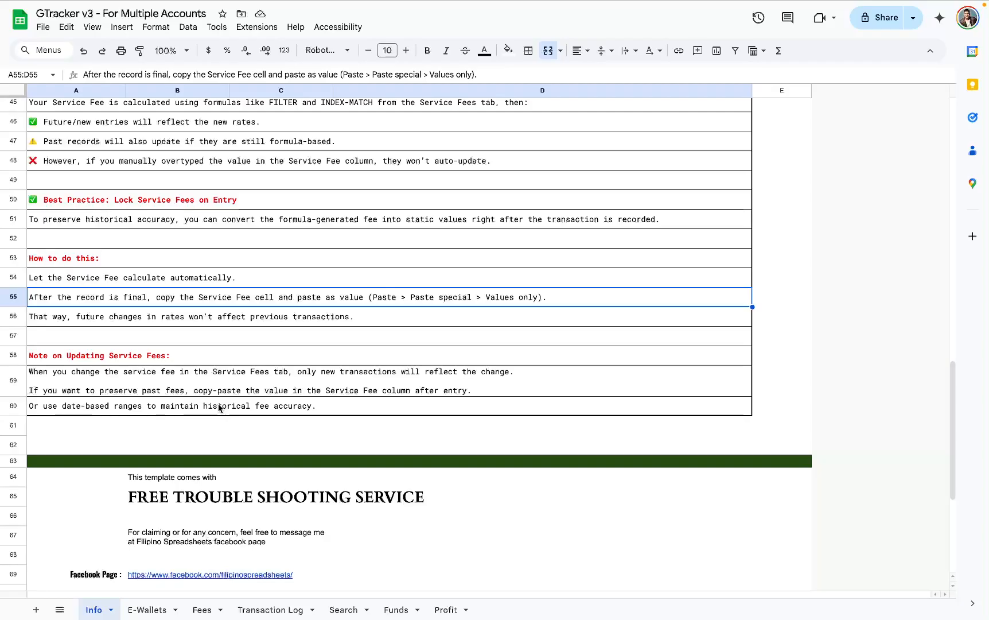
pyautogui.scroll(9, 219, 407)
pyautogui.scroll(-13, 218, 403)
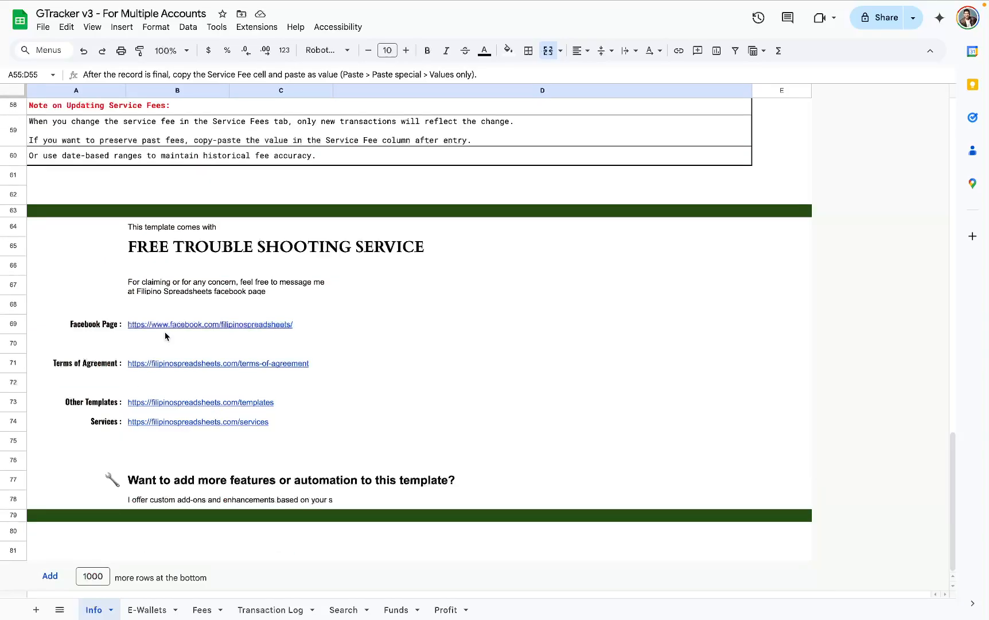
pyautogui.moveTo(166, 324)
pyautogui.moveTo(74, 324); pyautogui.dragTo(263, 434)
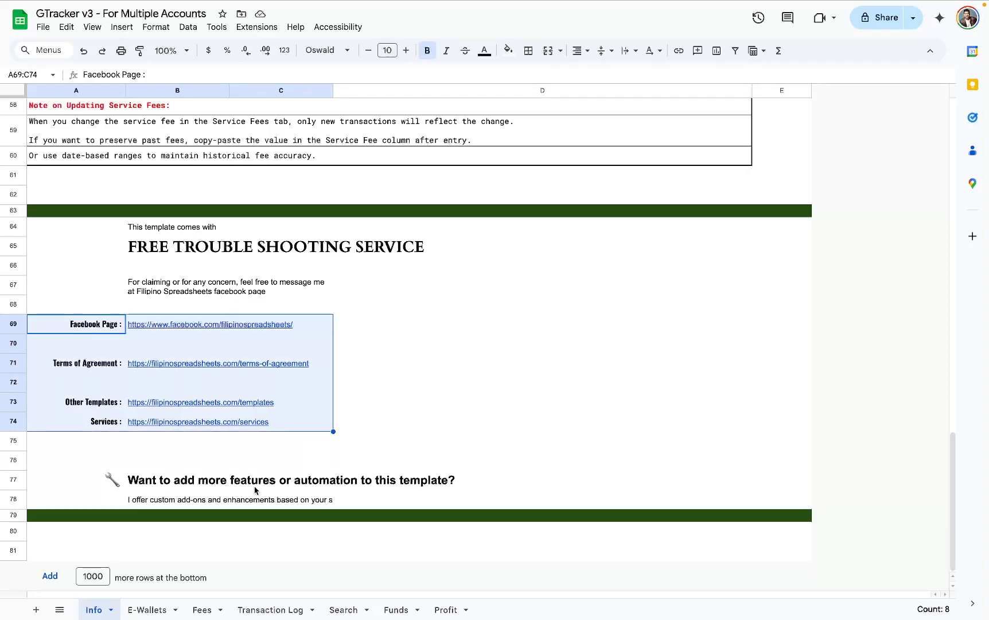
pyautogui.moveTo(233, 480); pyautogui.dragTo(256, 501)
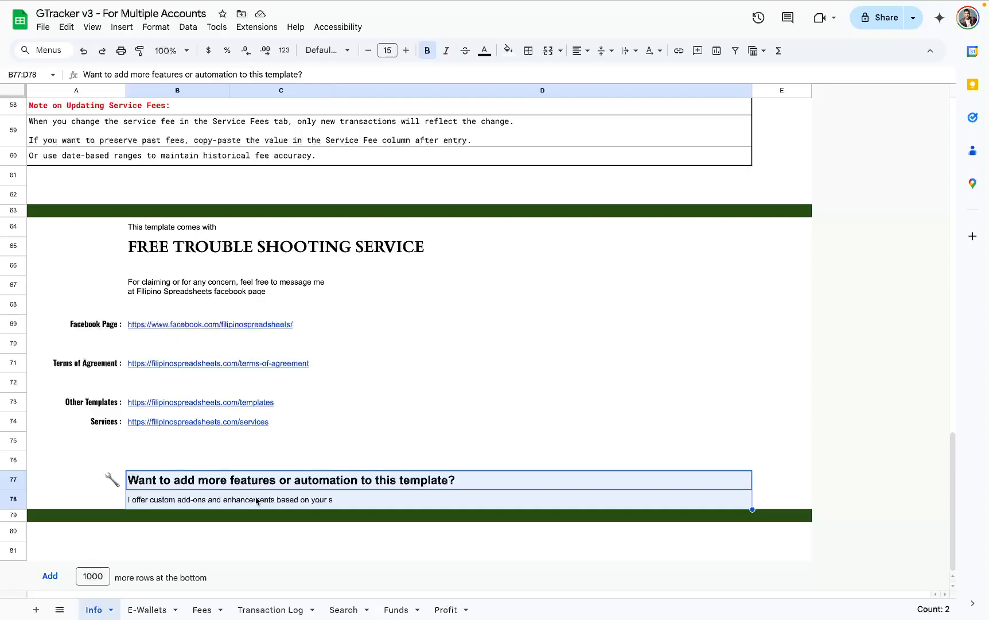
pyautogui.moveTo(220, 325); pyautogui.dragTo(229, 429)
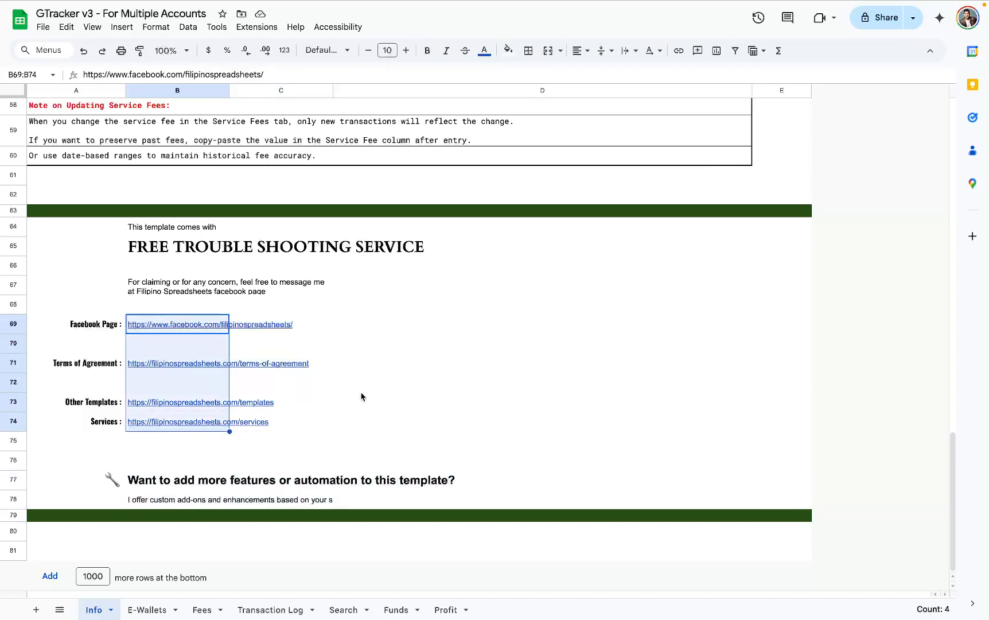